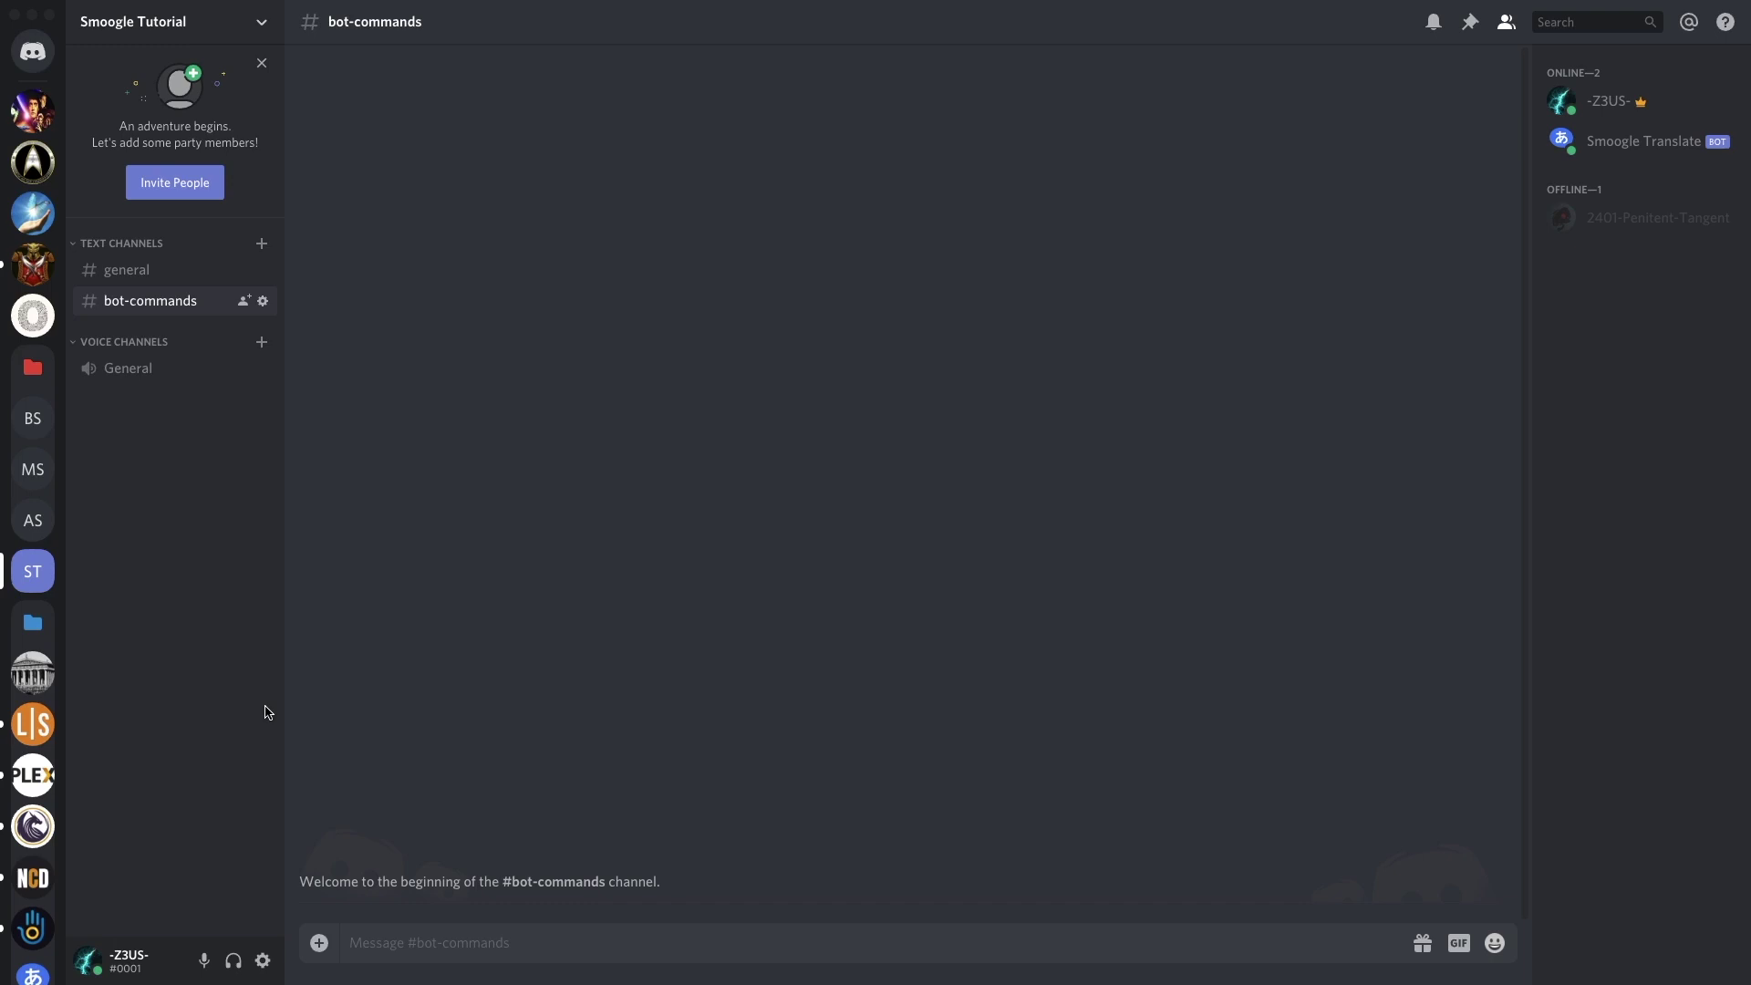
In #general, check Smoogle Translate's auto translation status with tr?auto status
click(156, 277)
text(tr?)
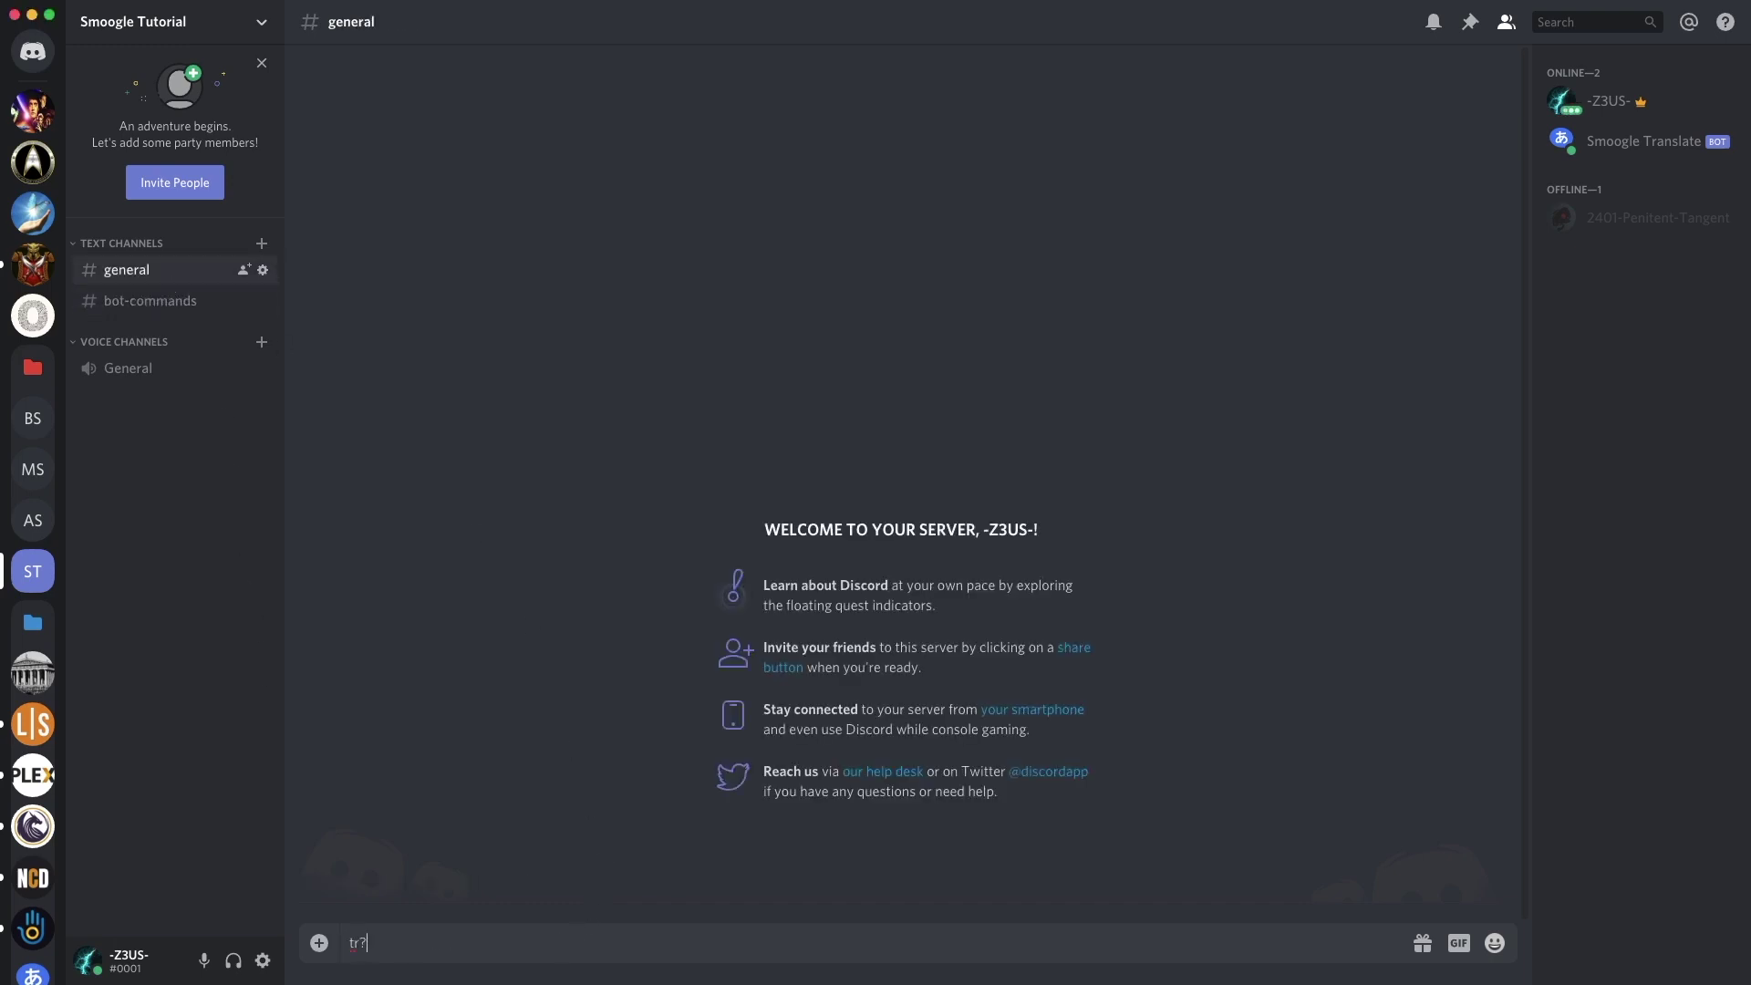
text(auto status)
key(Return)
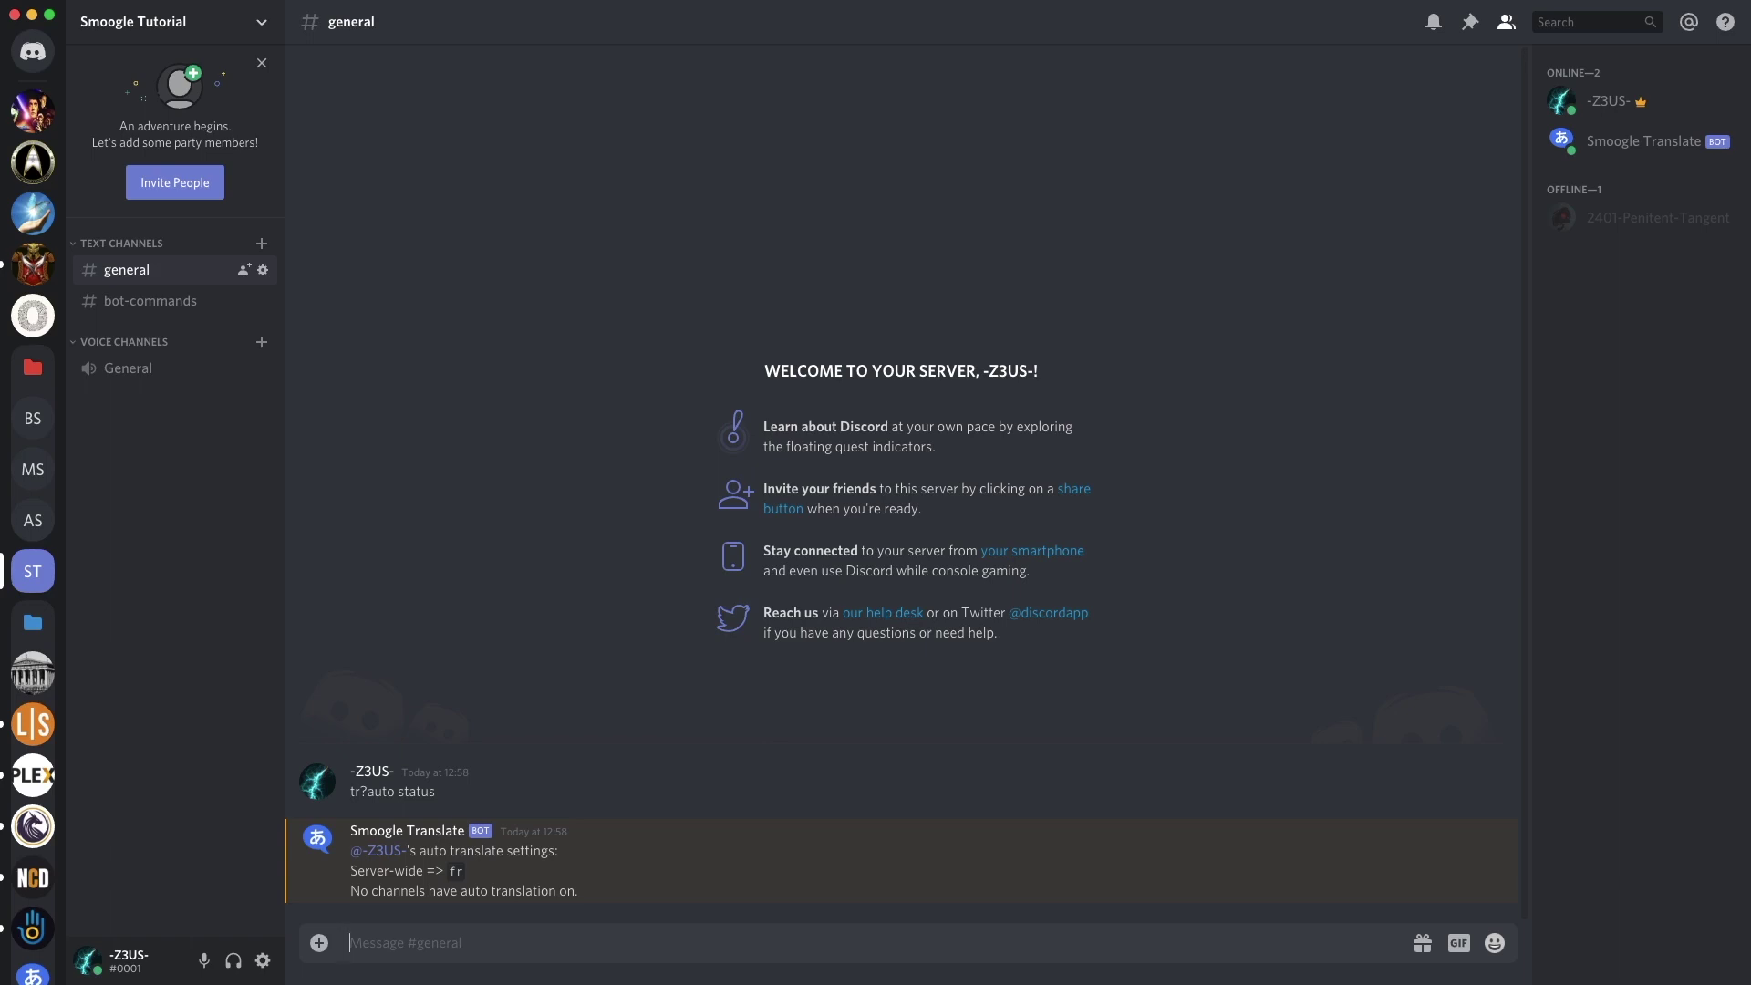
Add auto translation to de and it, recheck the status, and start typing 'Hello server'
text(tr?auto de)
key(Return)
text(tr?auto it)
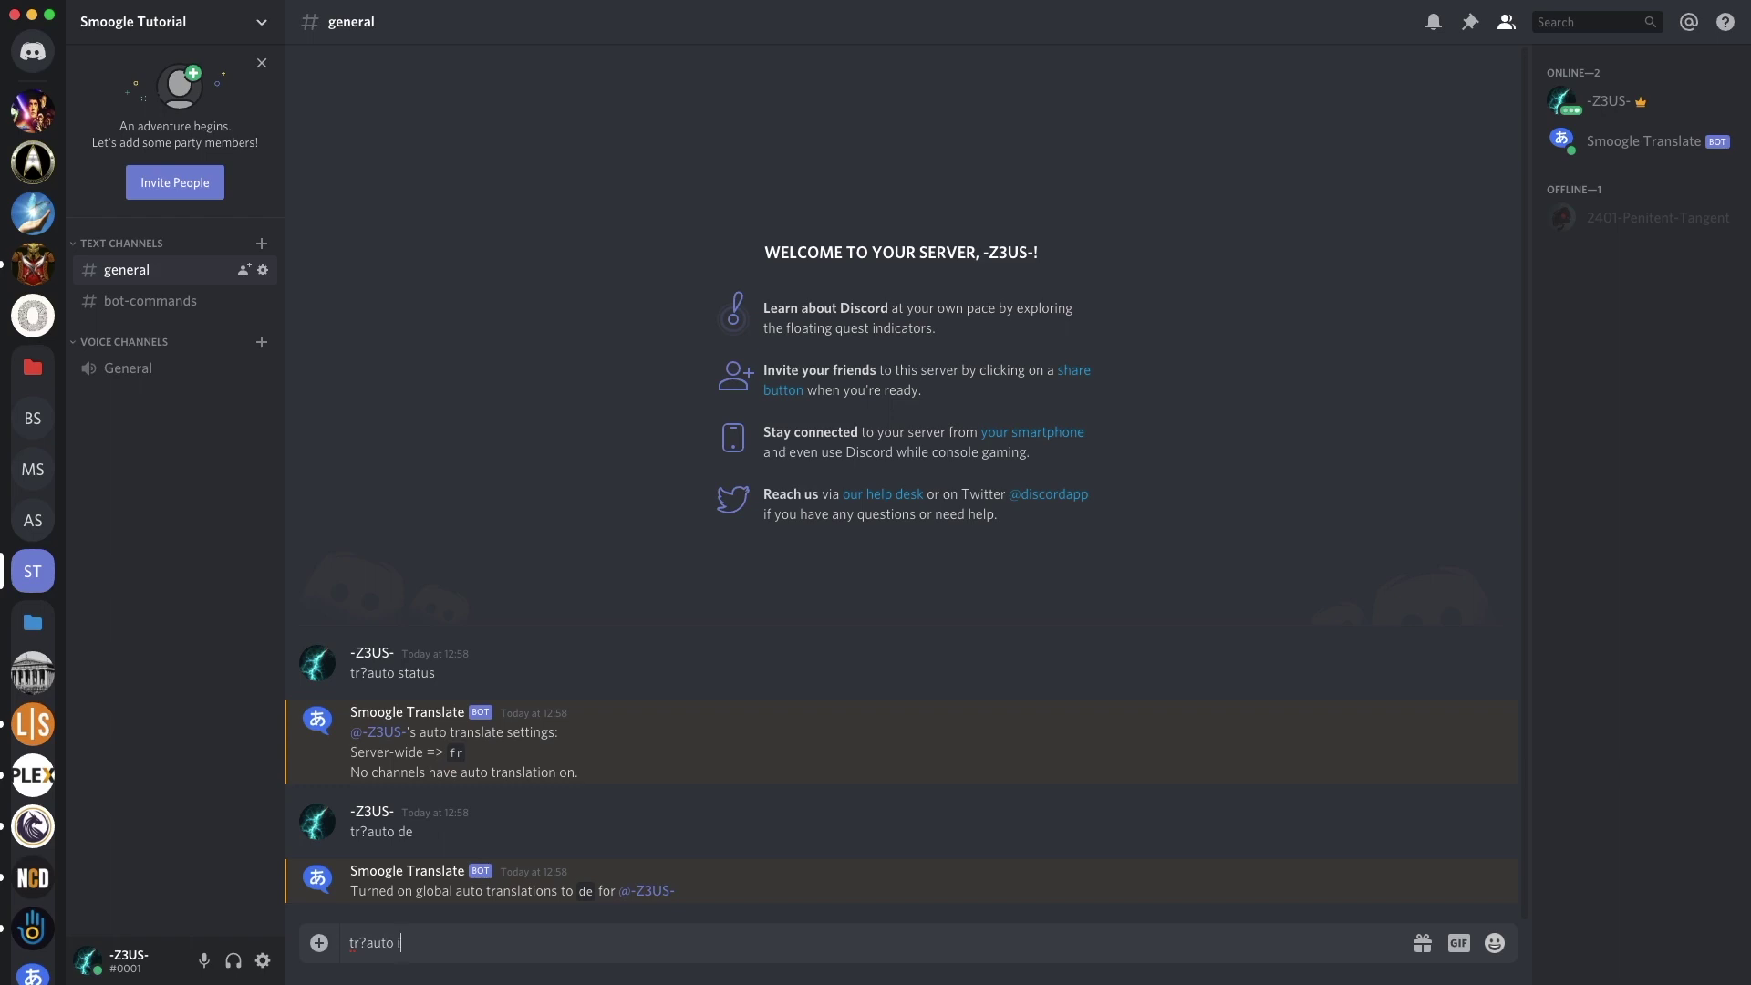
key(Return)
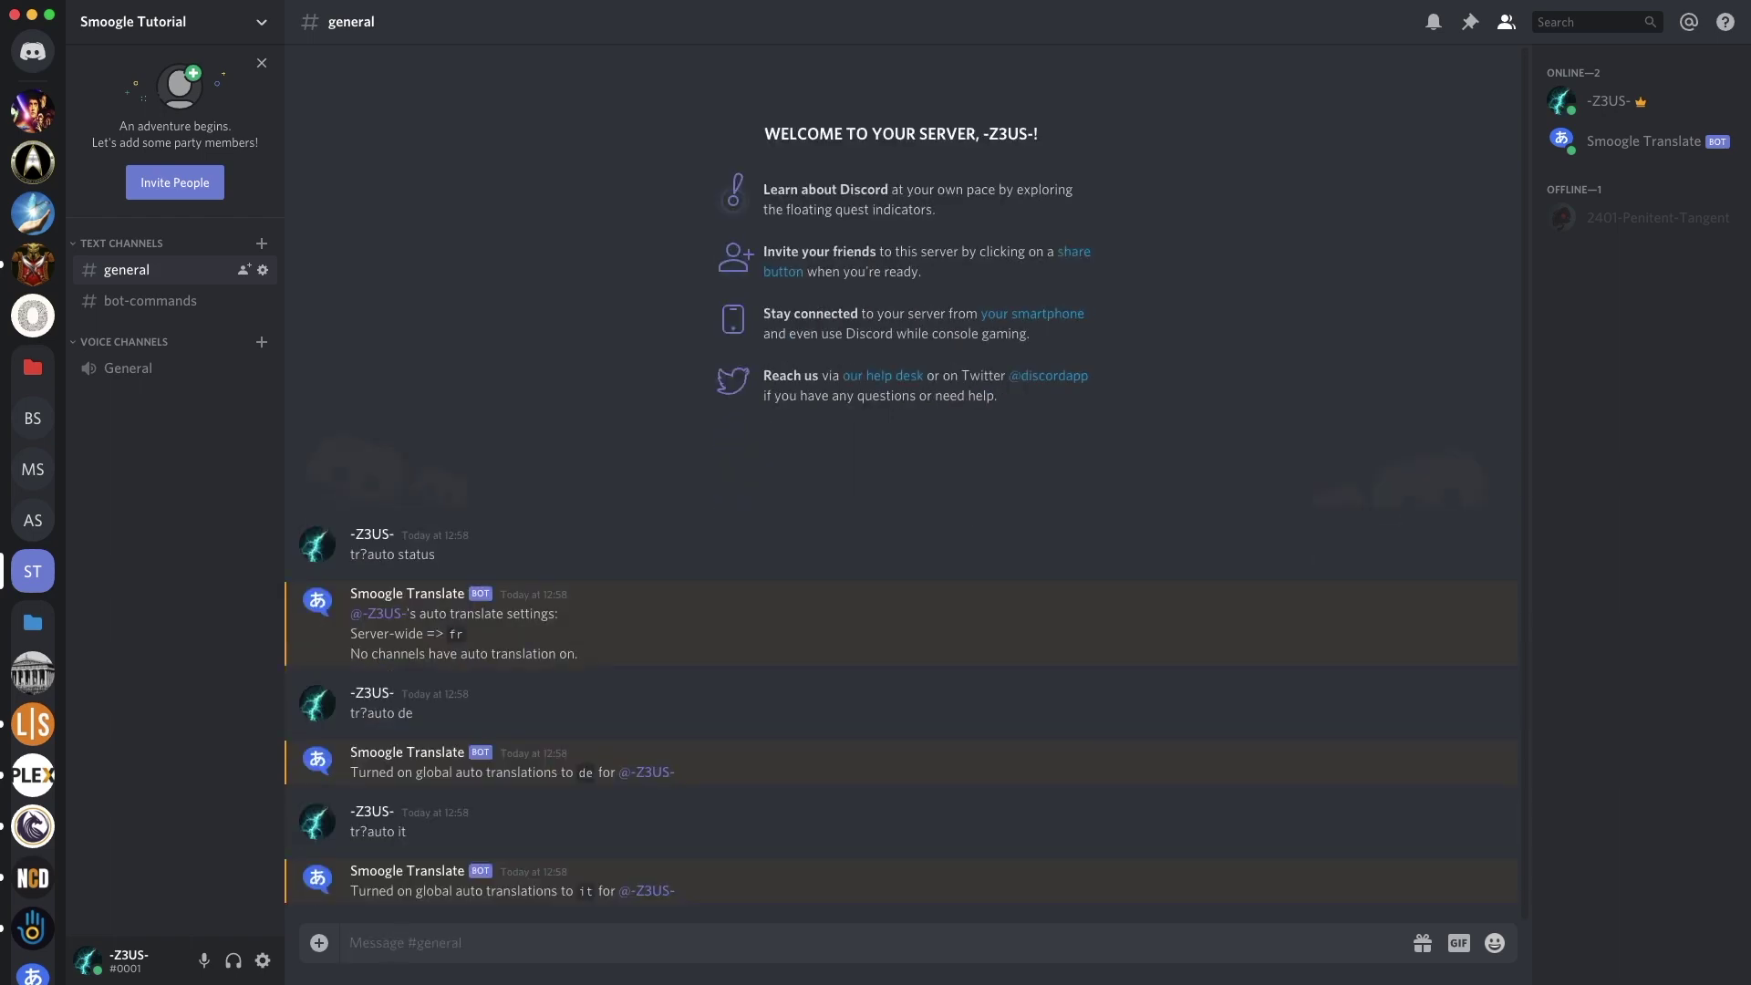
text(tr?auto status)
key(Return)
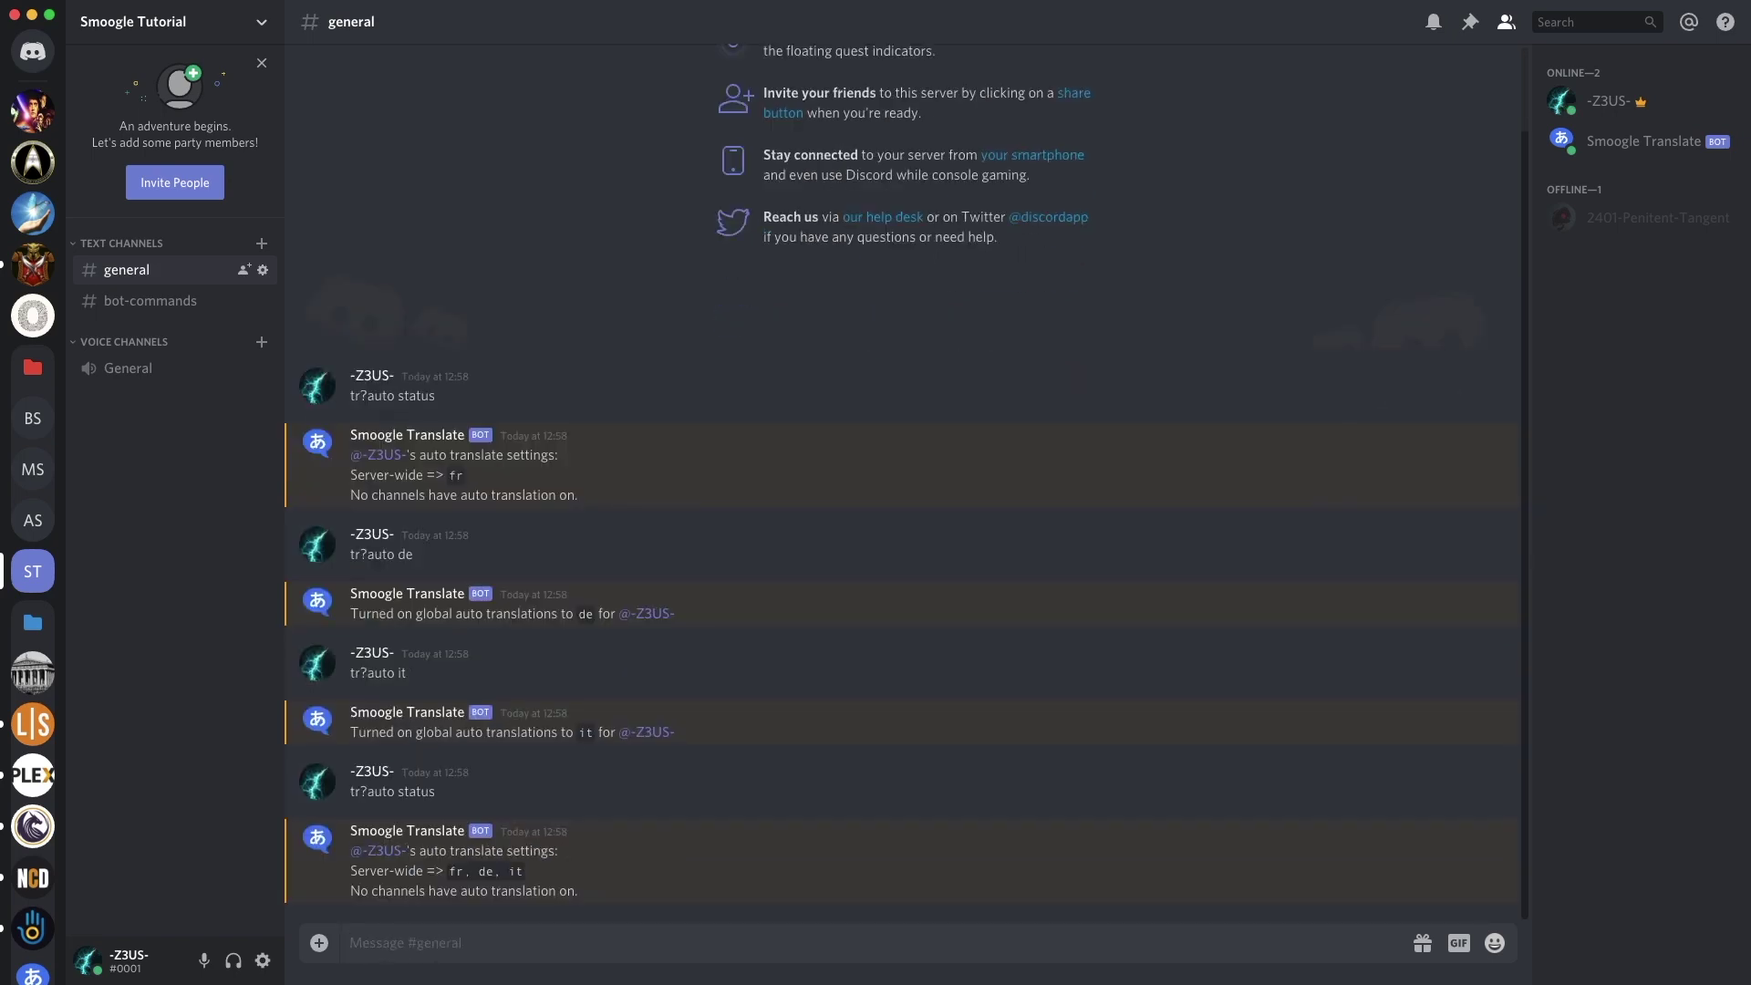
text(Hello server)
Send 'Hello server' in #general to get its German, French and Italian translations
key(Return)
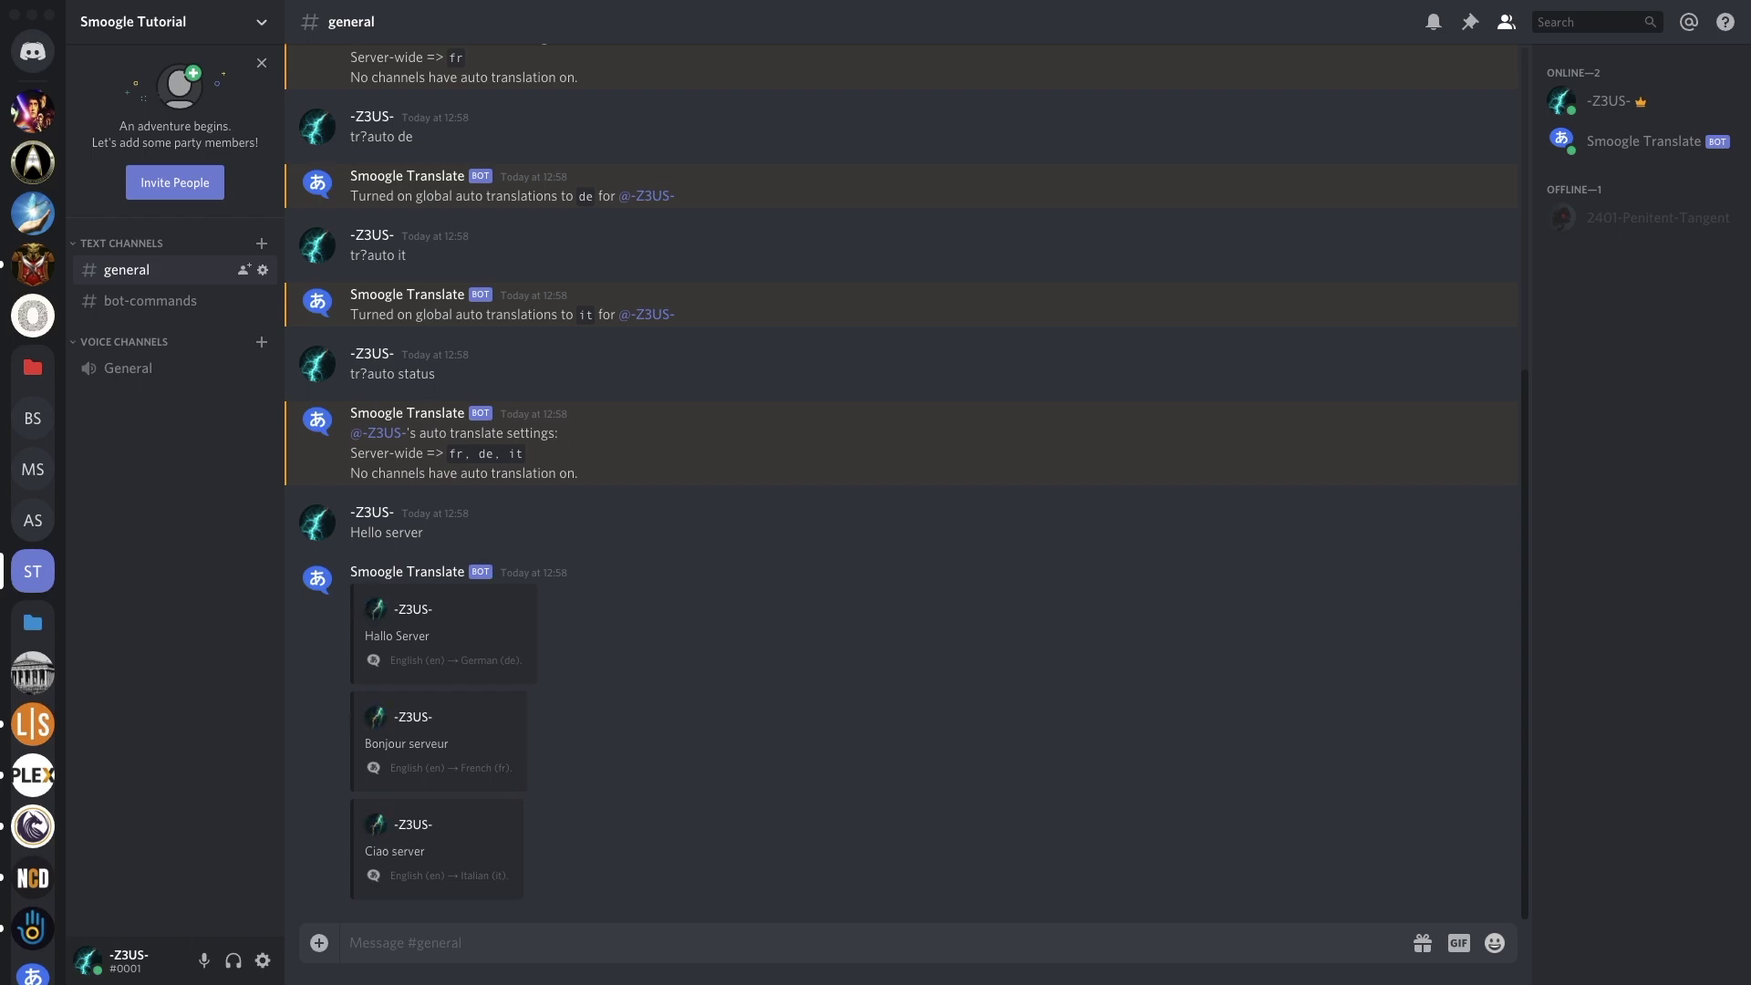
Turn on autoall translation to de for #general with tr?autoall de #general
click(546, 939)
text(tr?autooa)
key(BackSpace)
key(BackSpace)
text(oa)
key(BackSpace)
key(BackSpace)
text(all)
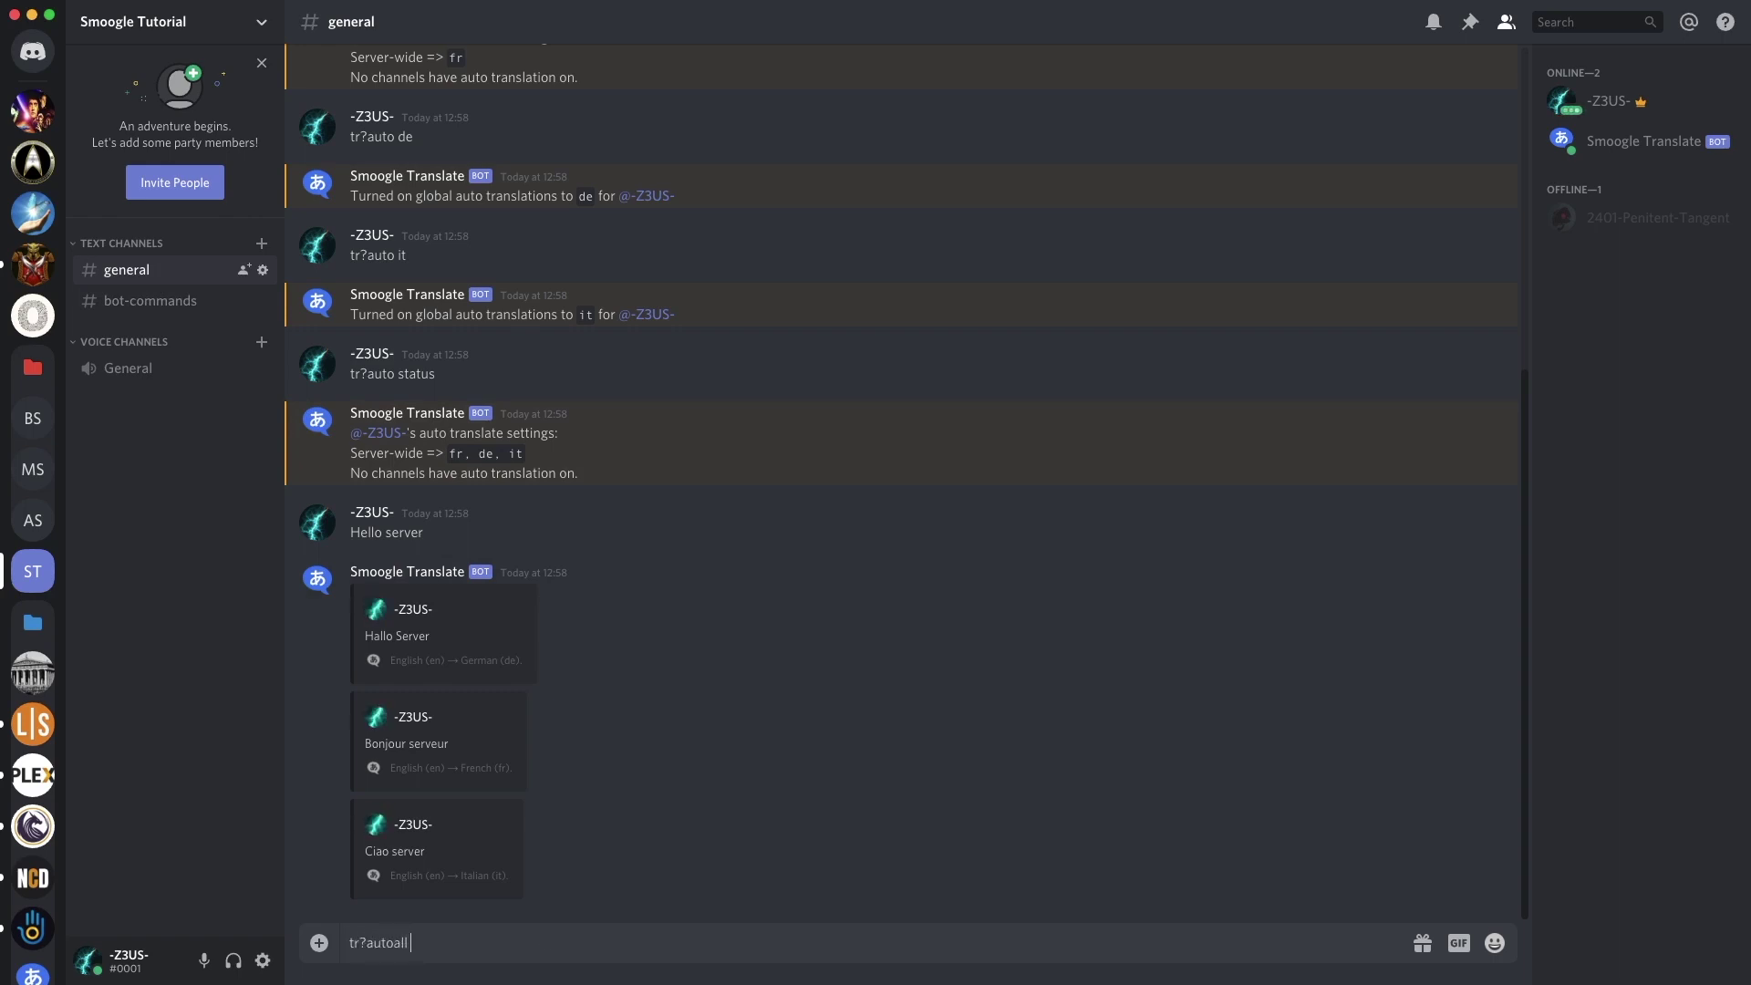
text( de #)
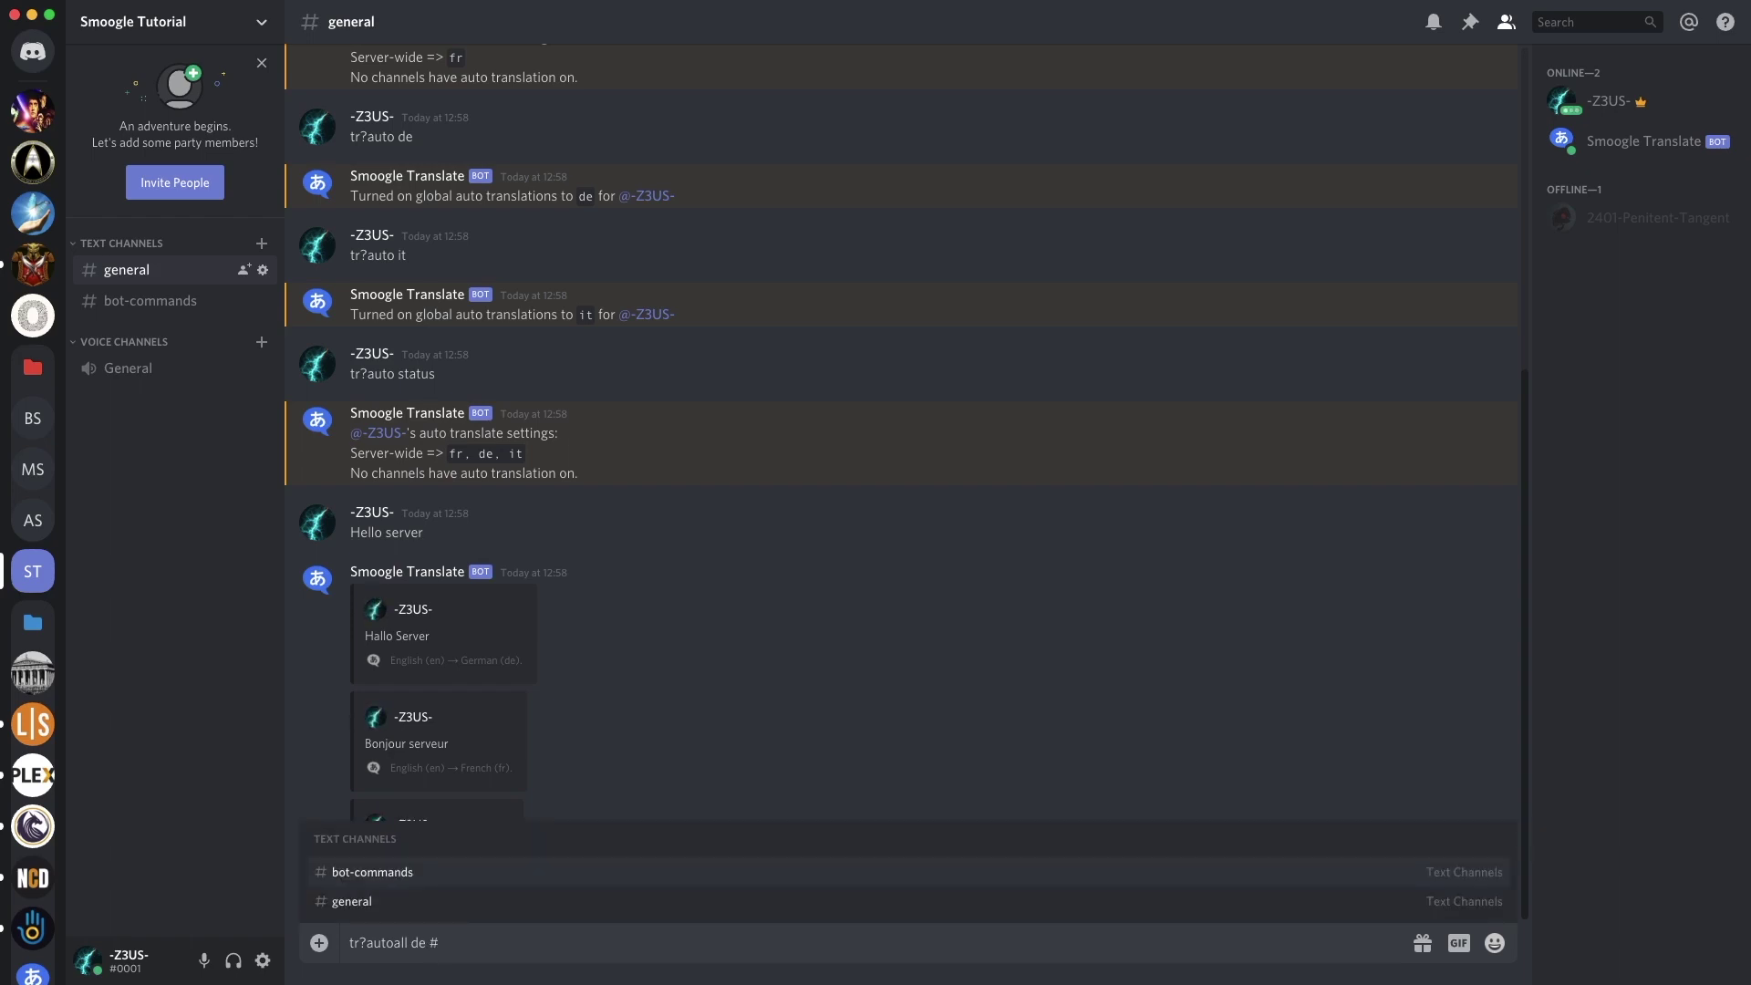
key(Return)
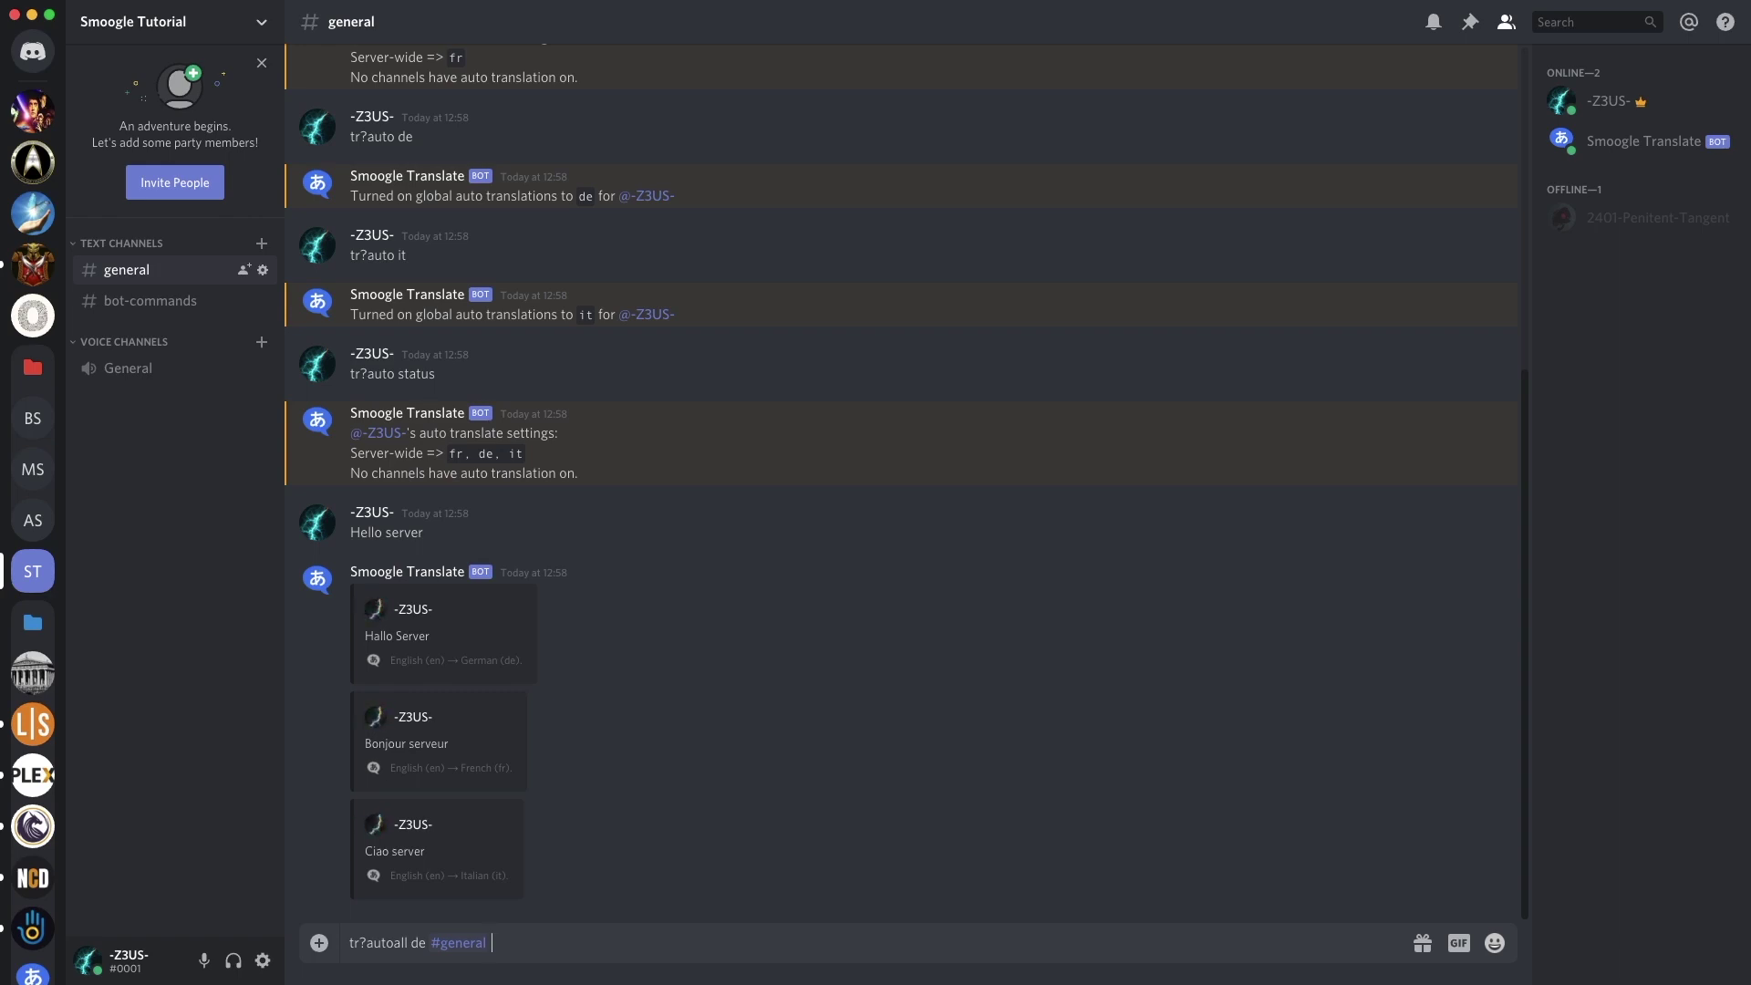
key(Return)
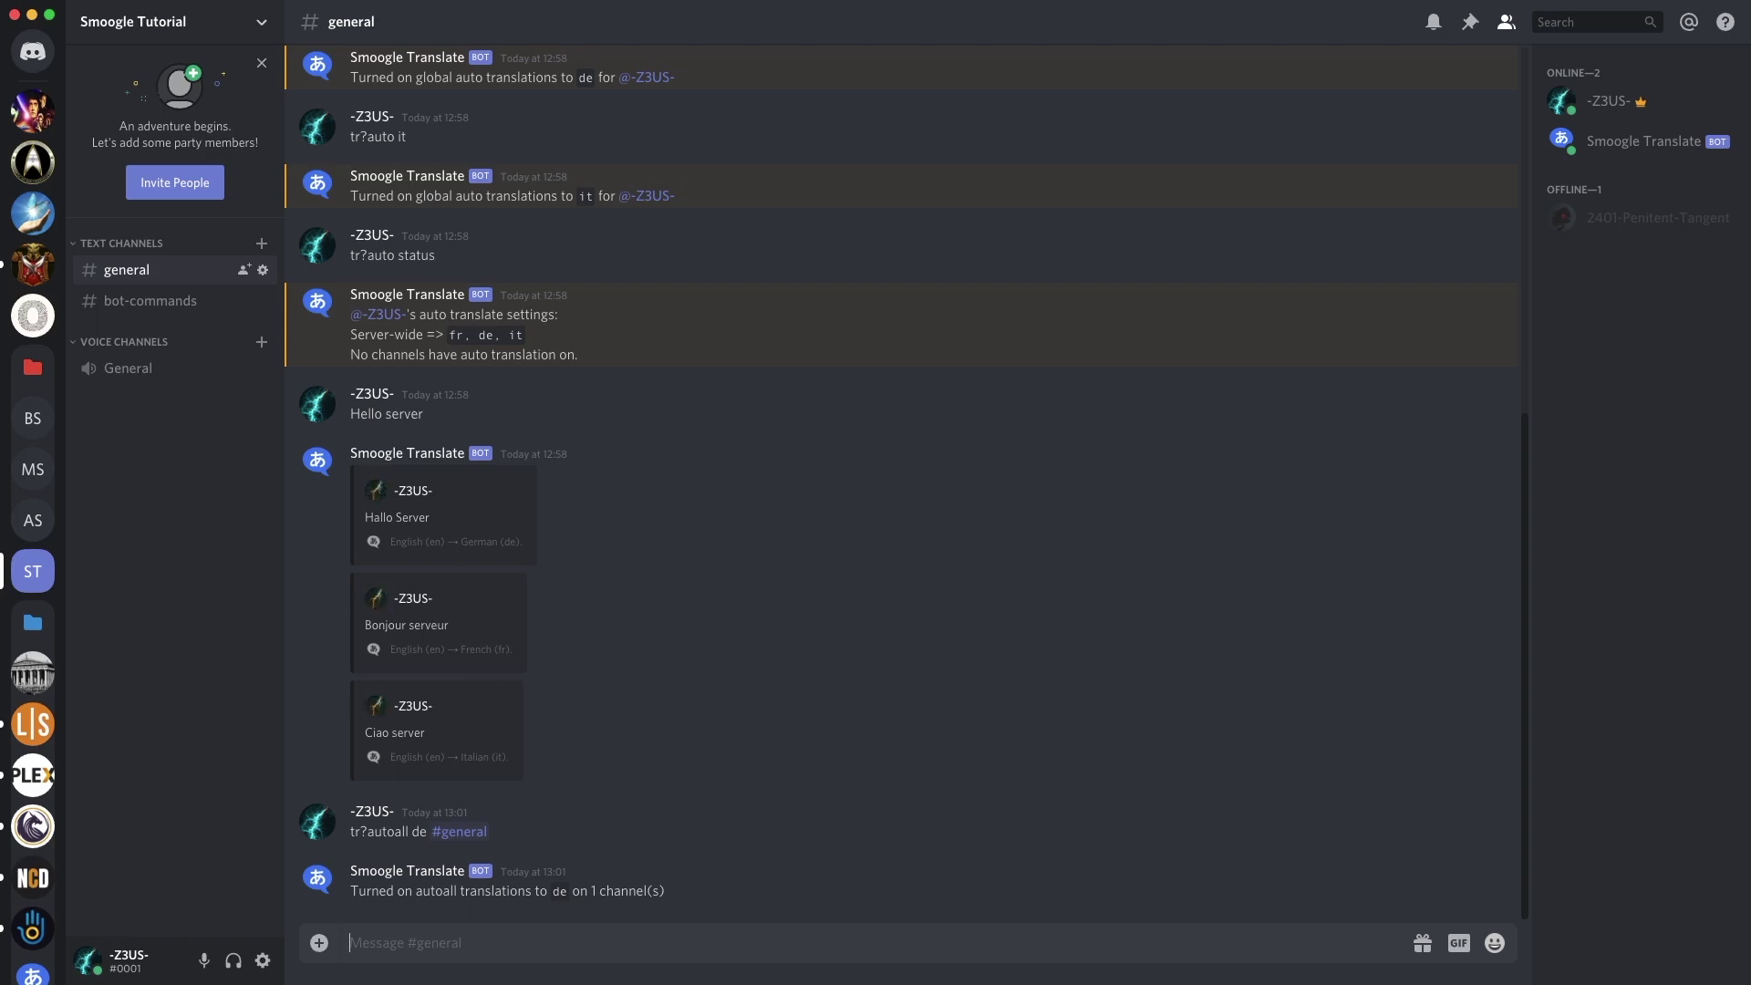
Check the bot's autoall status with tr?autoall status
text(tr?a)
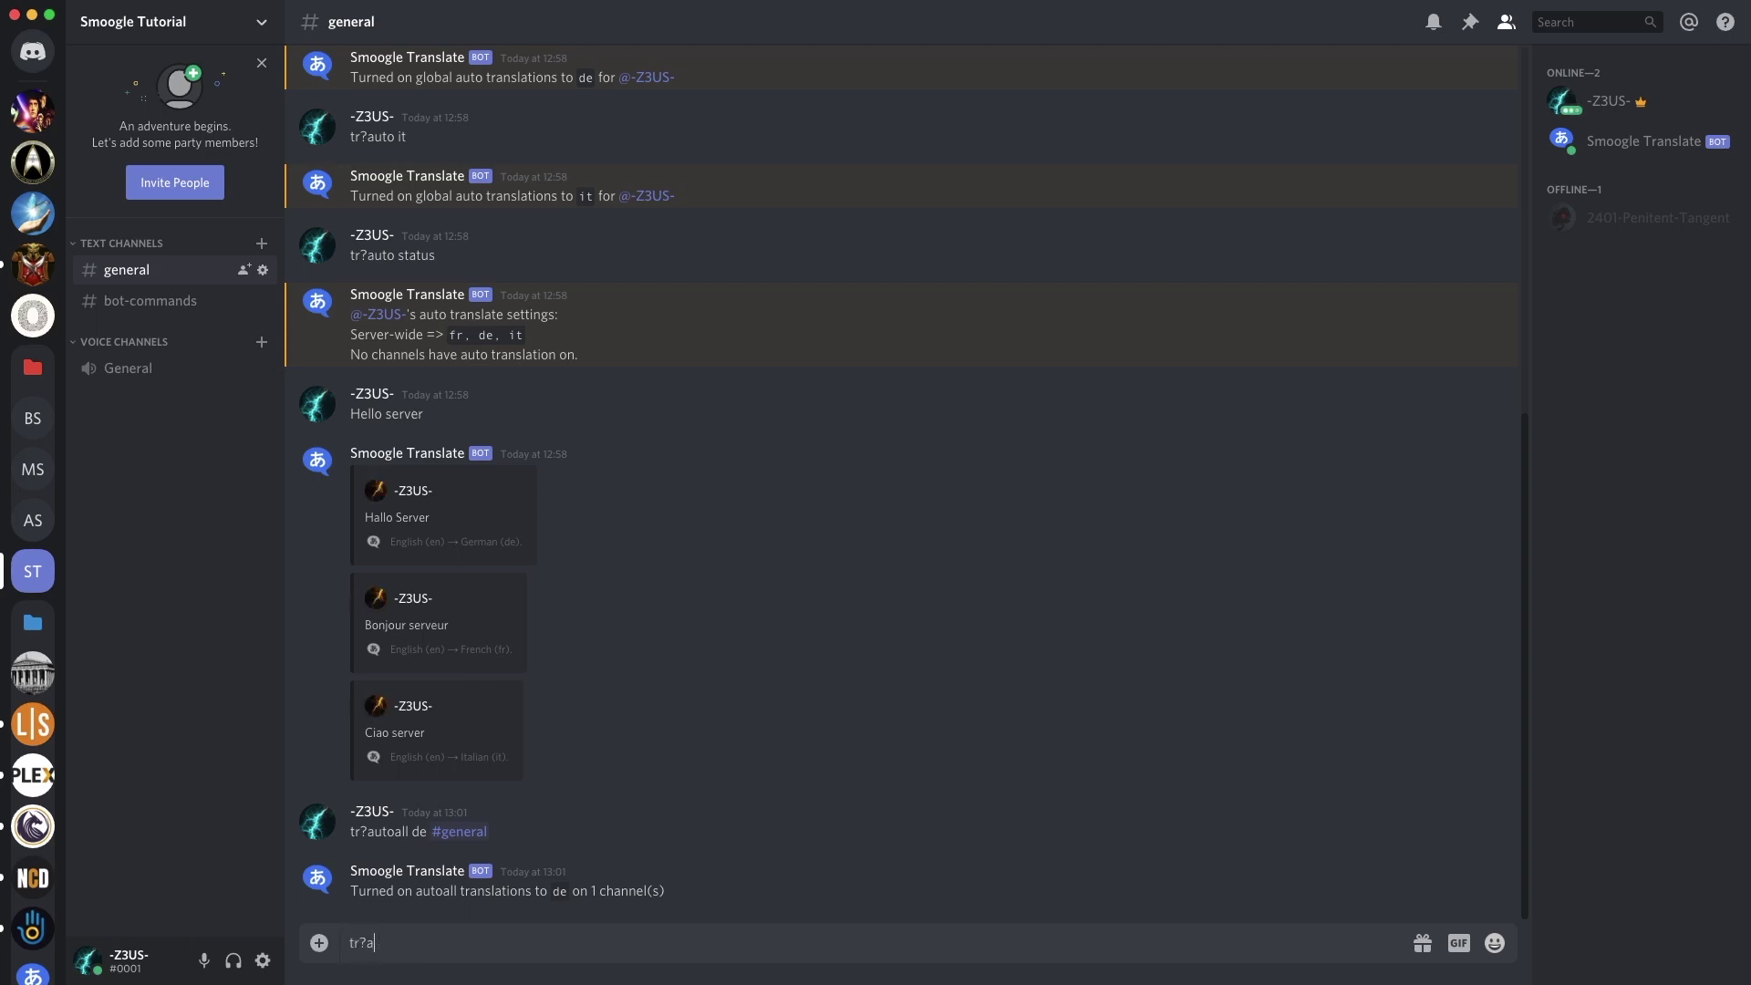
text(utoall status)
key(Return)
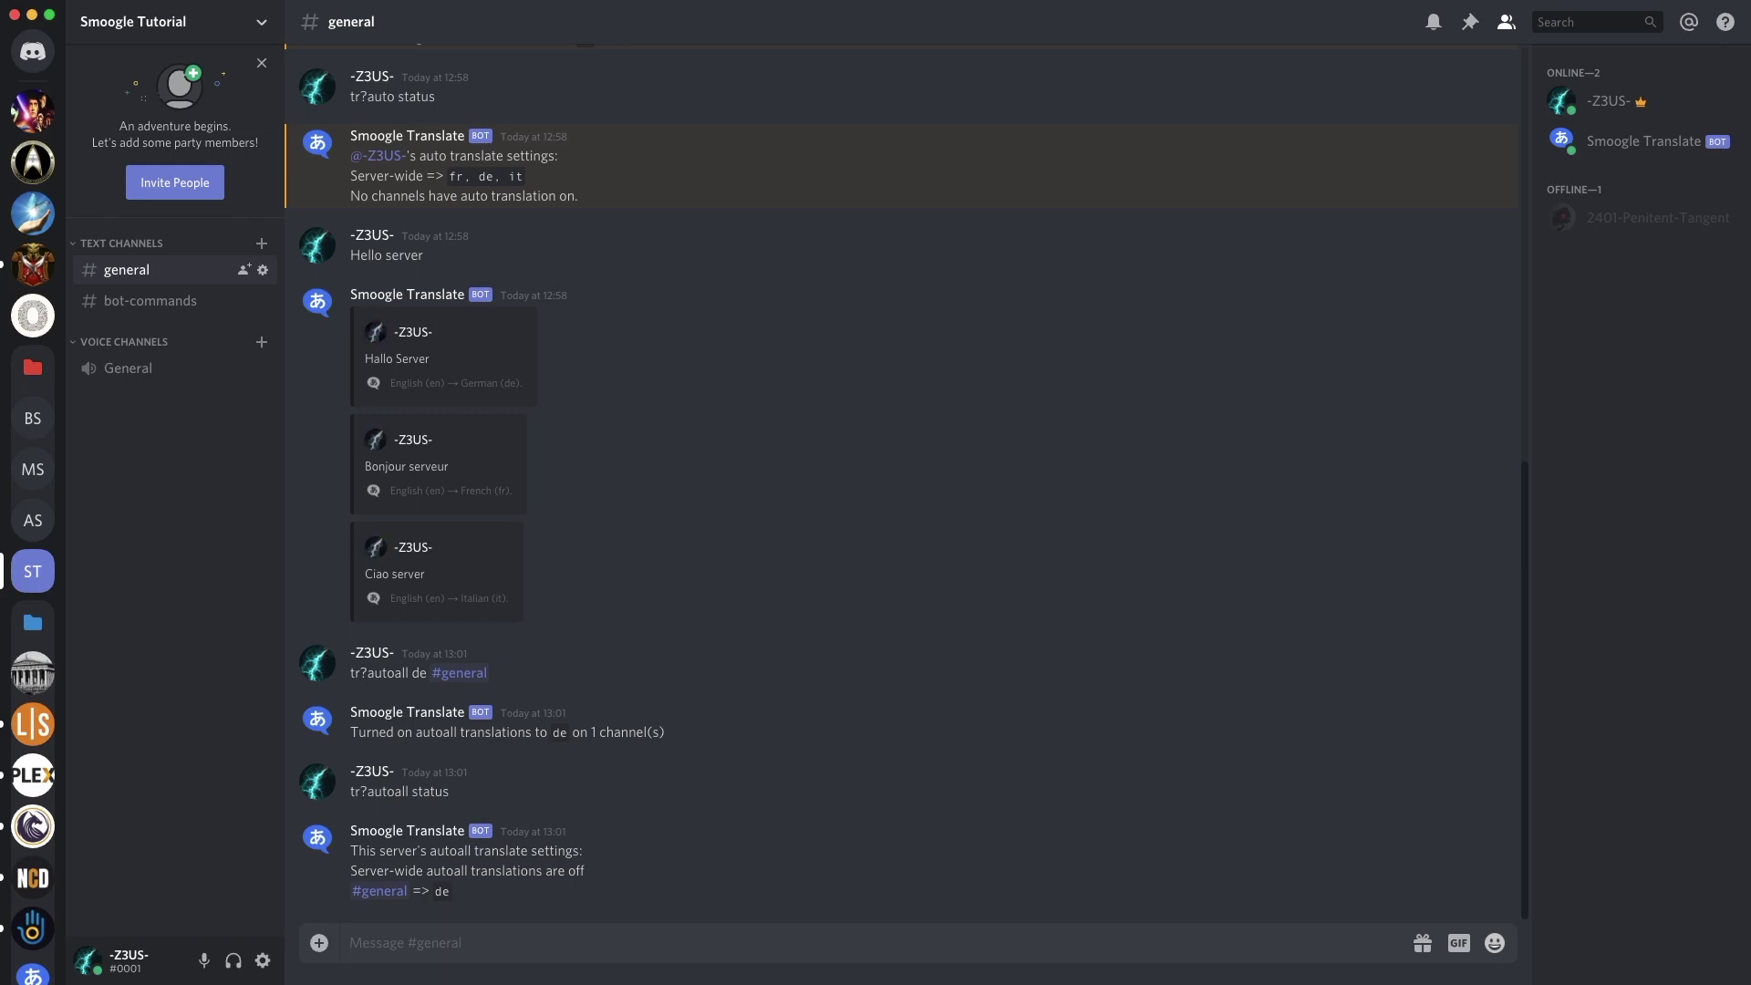
text(tr?)
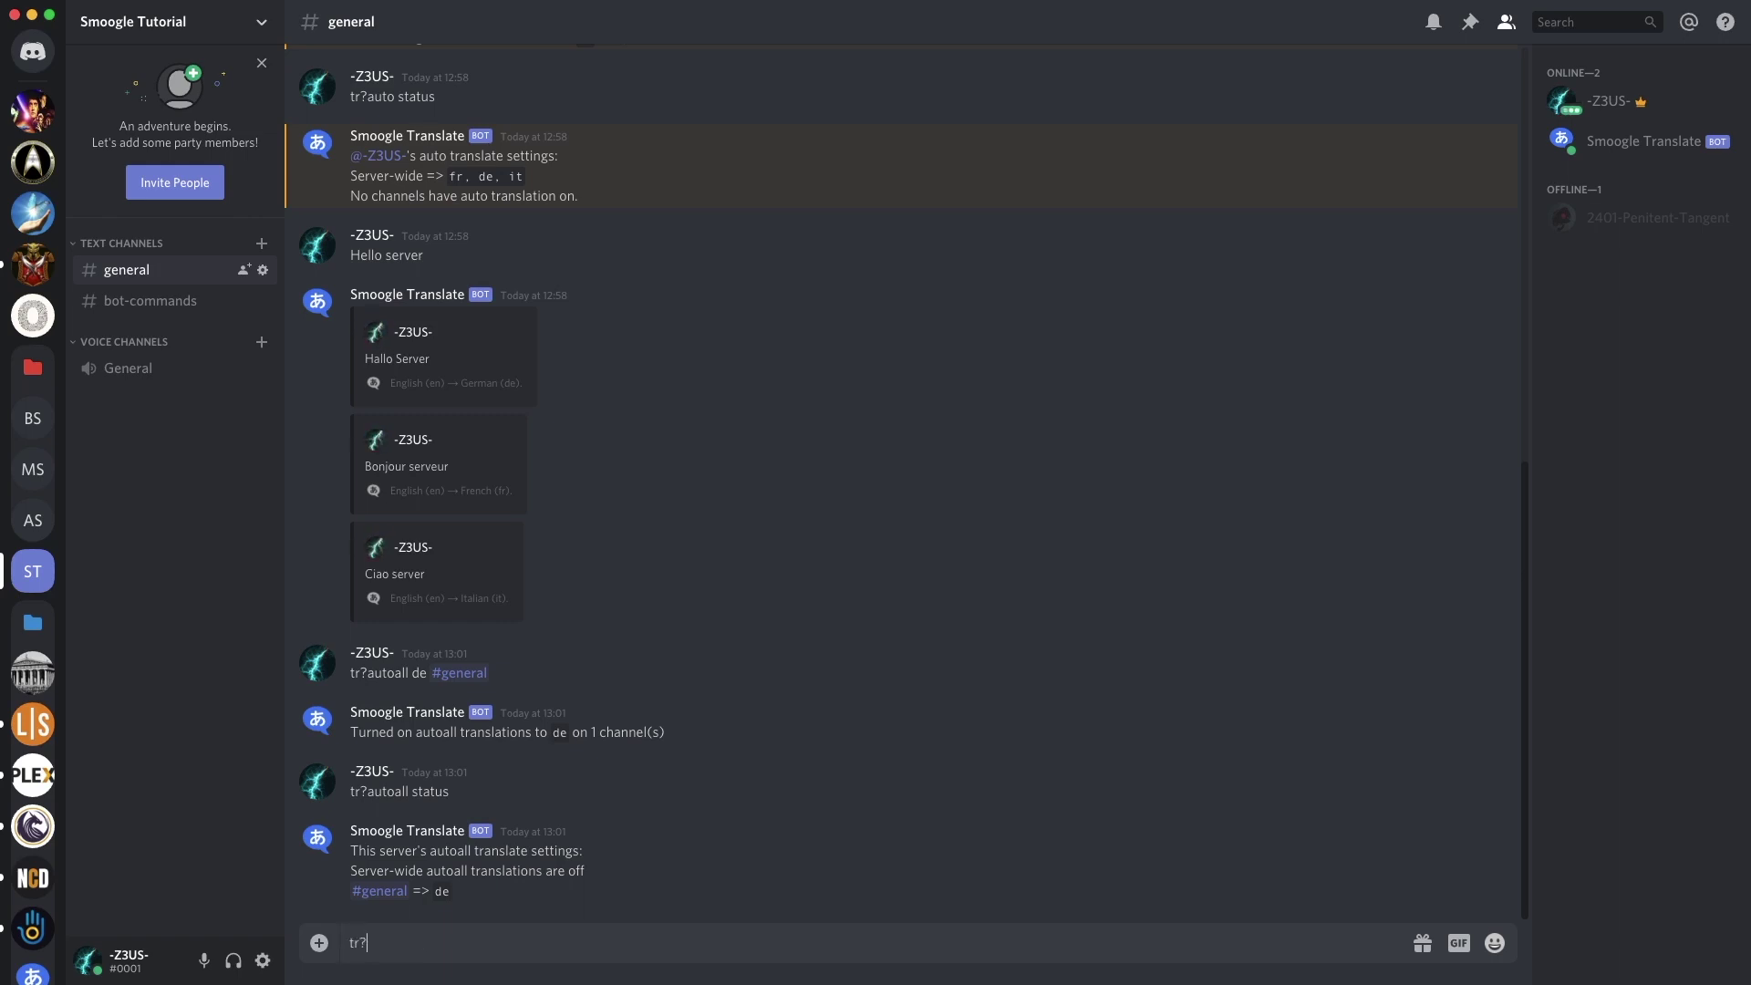
text(autoall st)
Turn autoall off for #general with tr?autoall off #general
key(BackSpace)
key(BackSpace)
key(BackSpace)
text(off #)
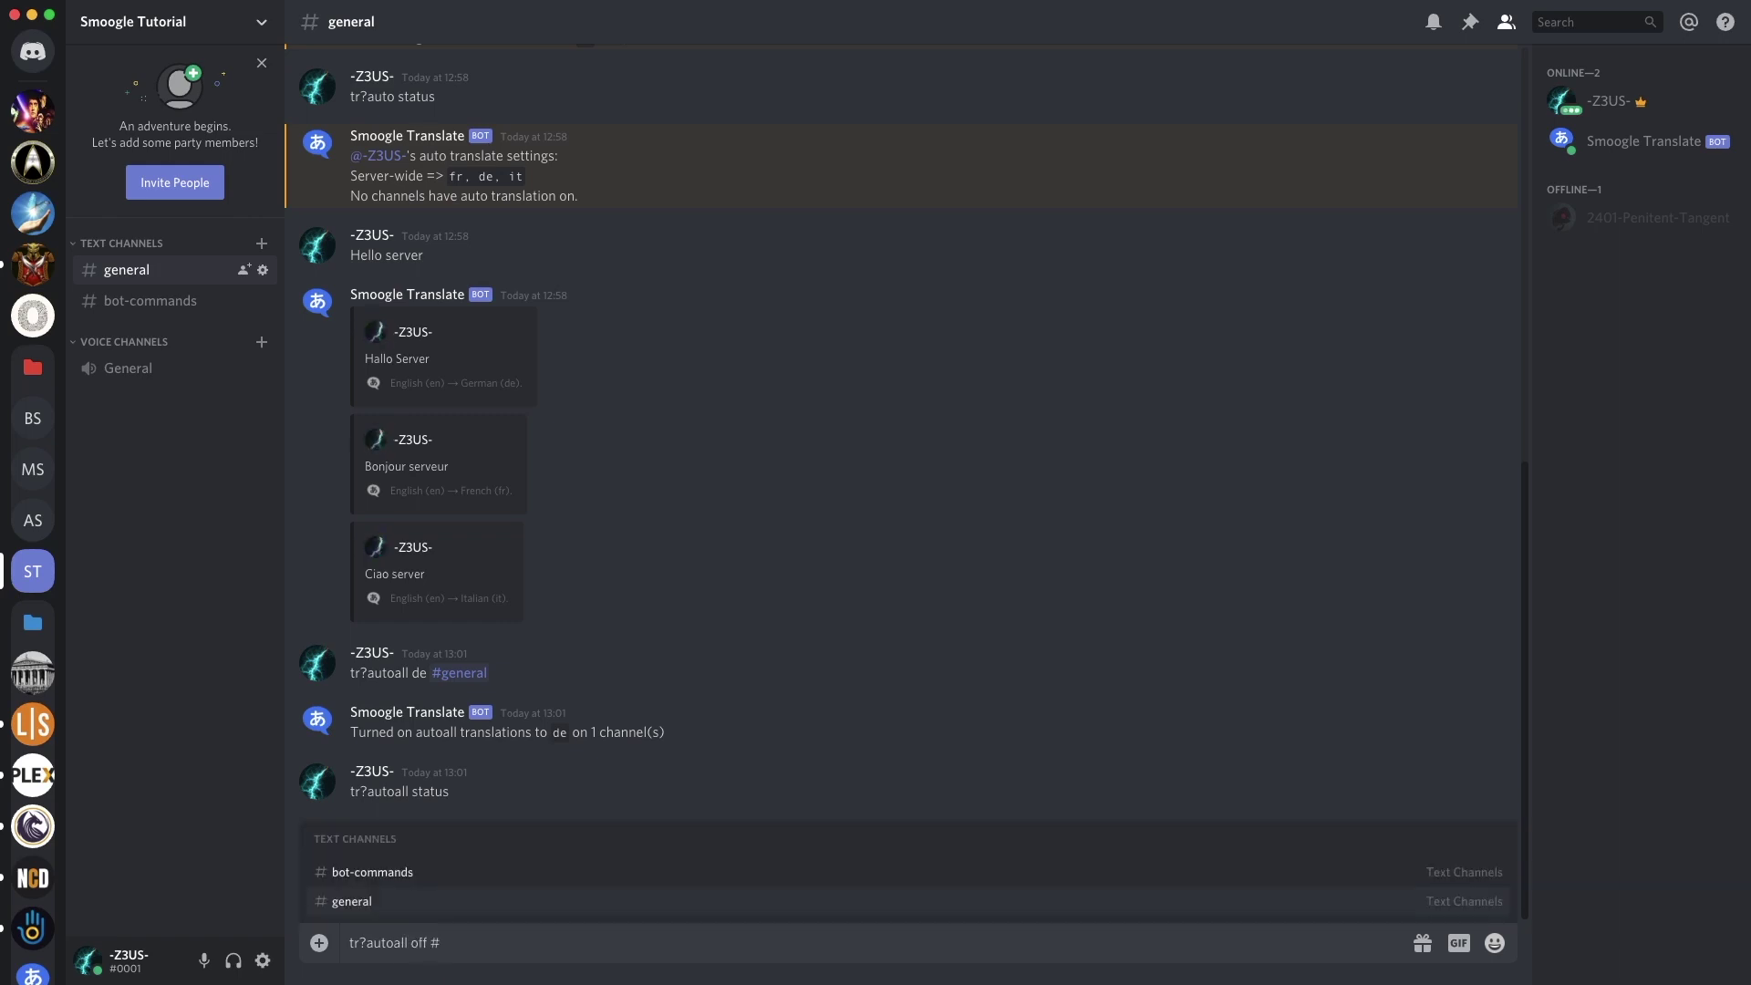
key(Tab)
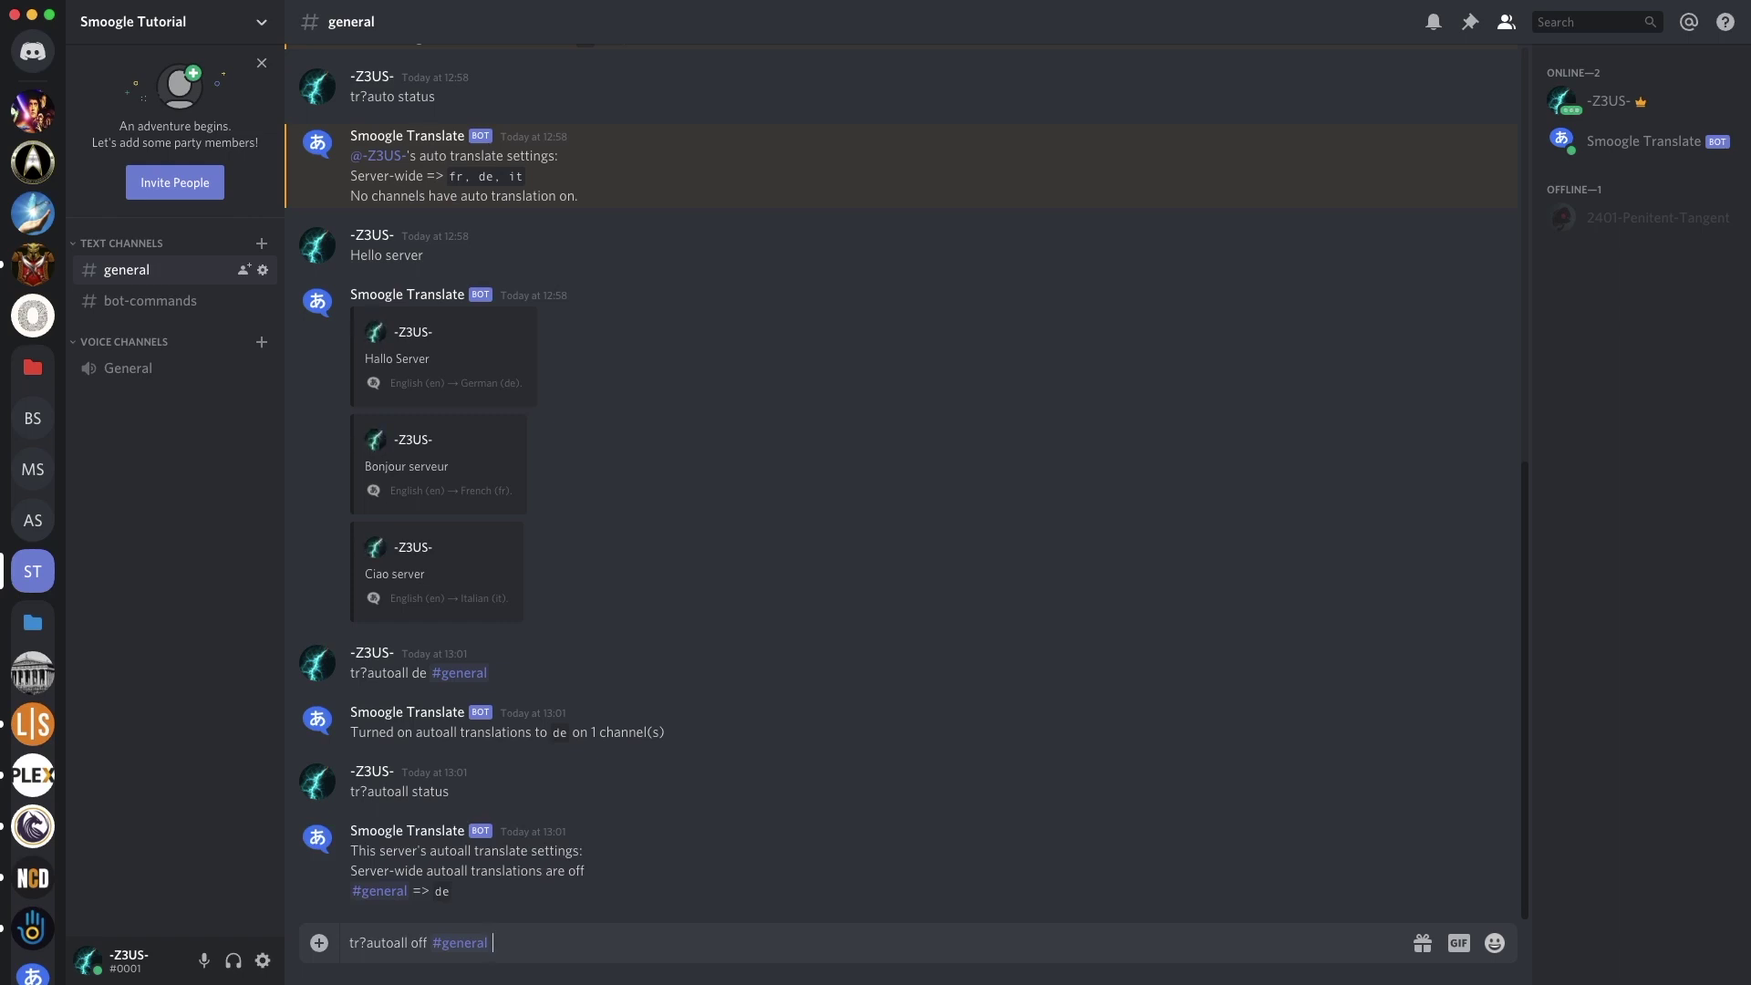
key(Return)
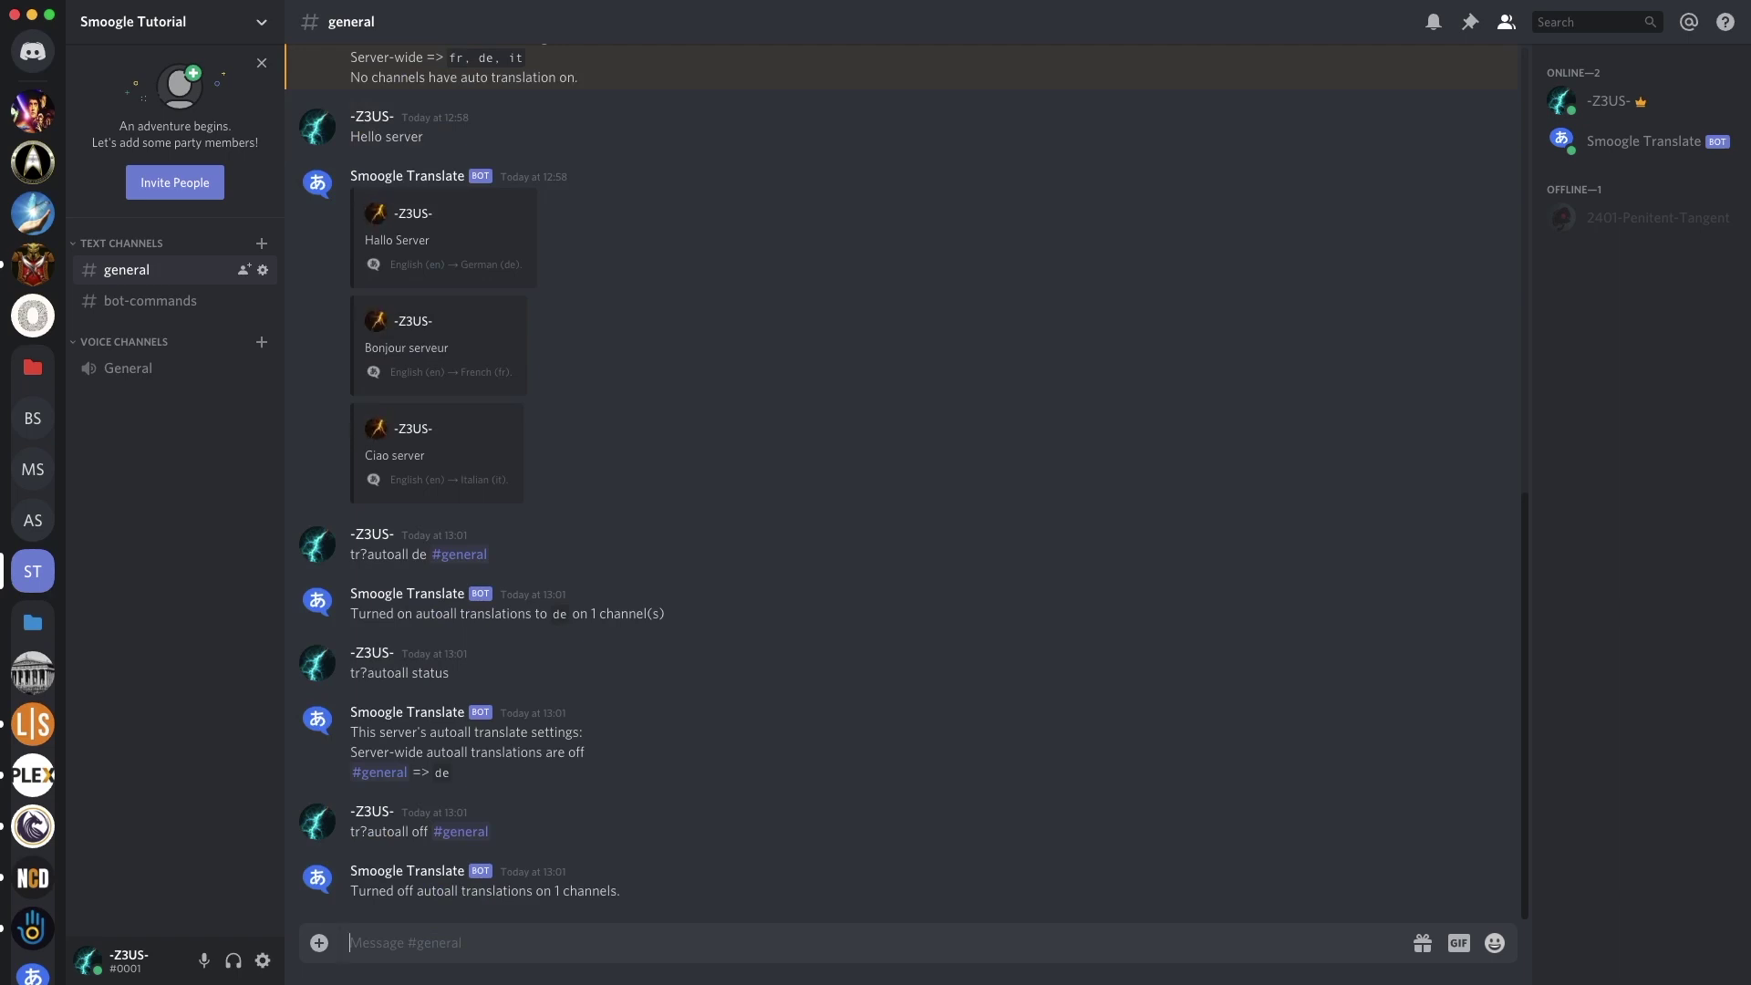
Turn on server-wide autoall to de and confirm with tr?autoall status
text(tr?auto)
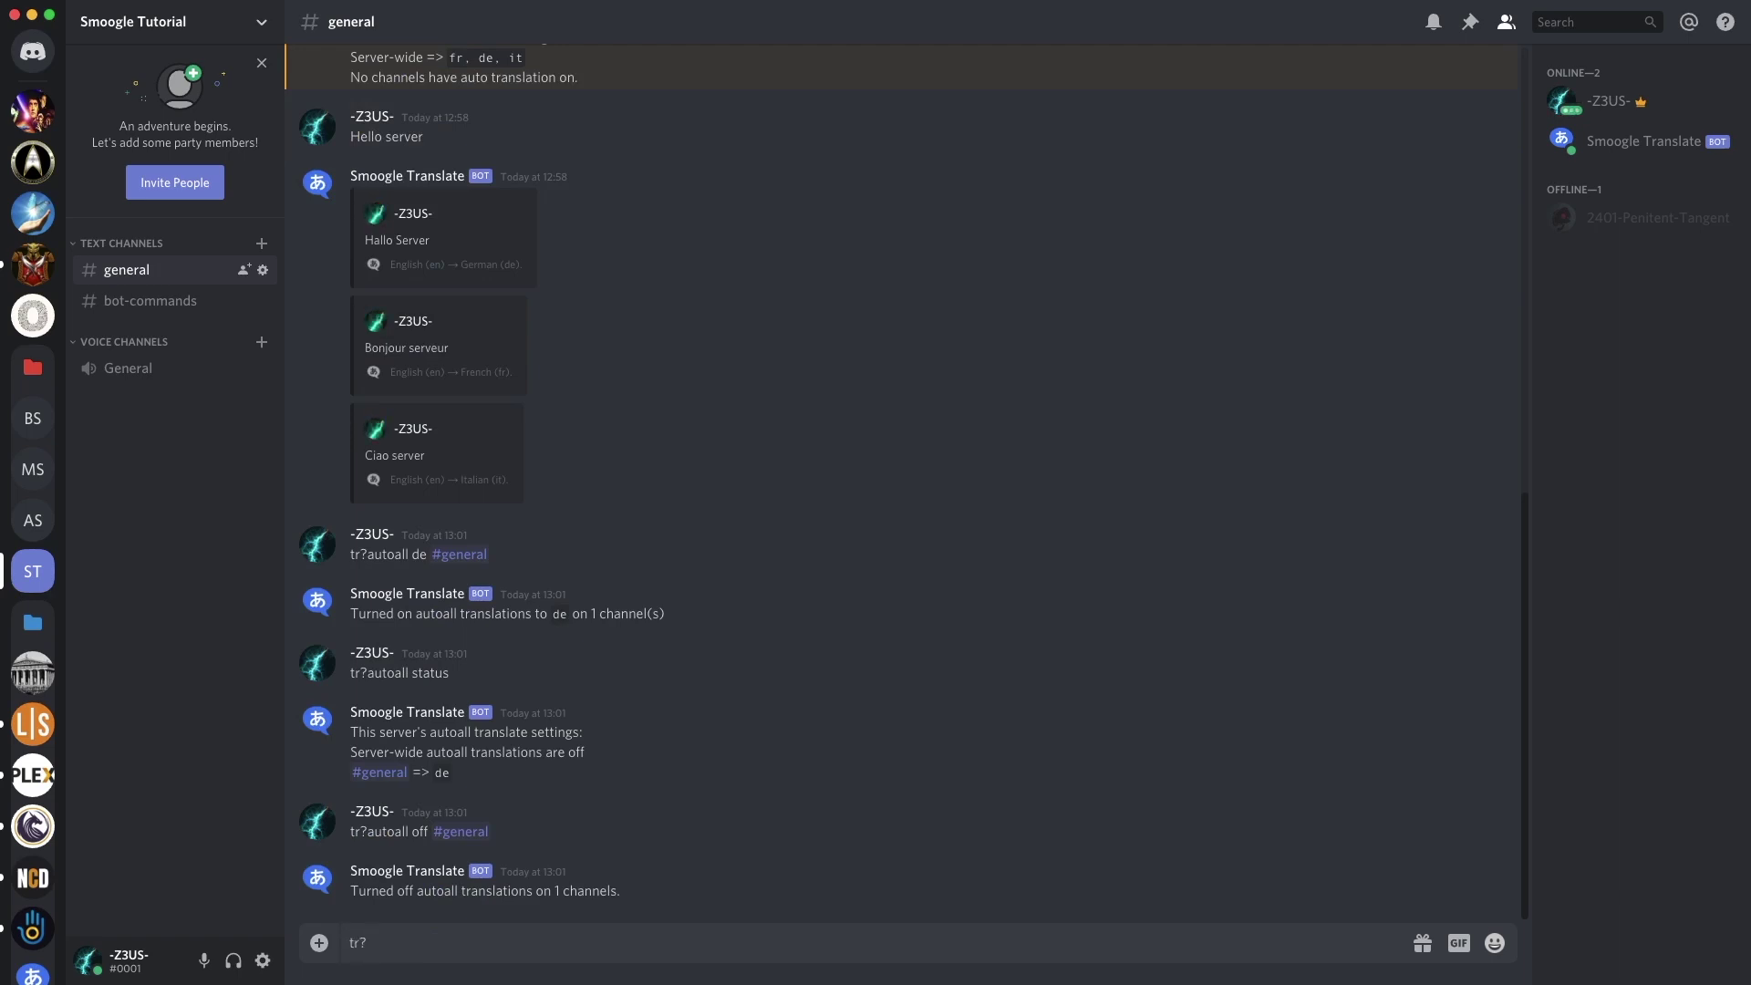
text(all de)
key(Return)
text(tr?autoall status)
key(Return)
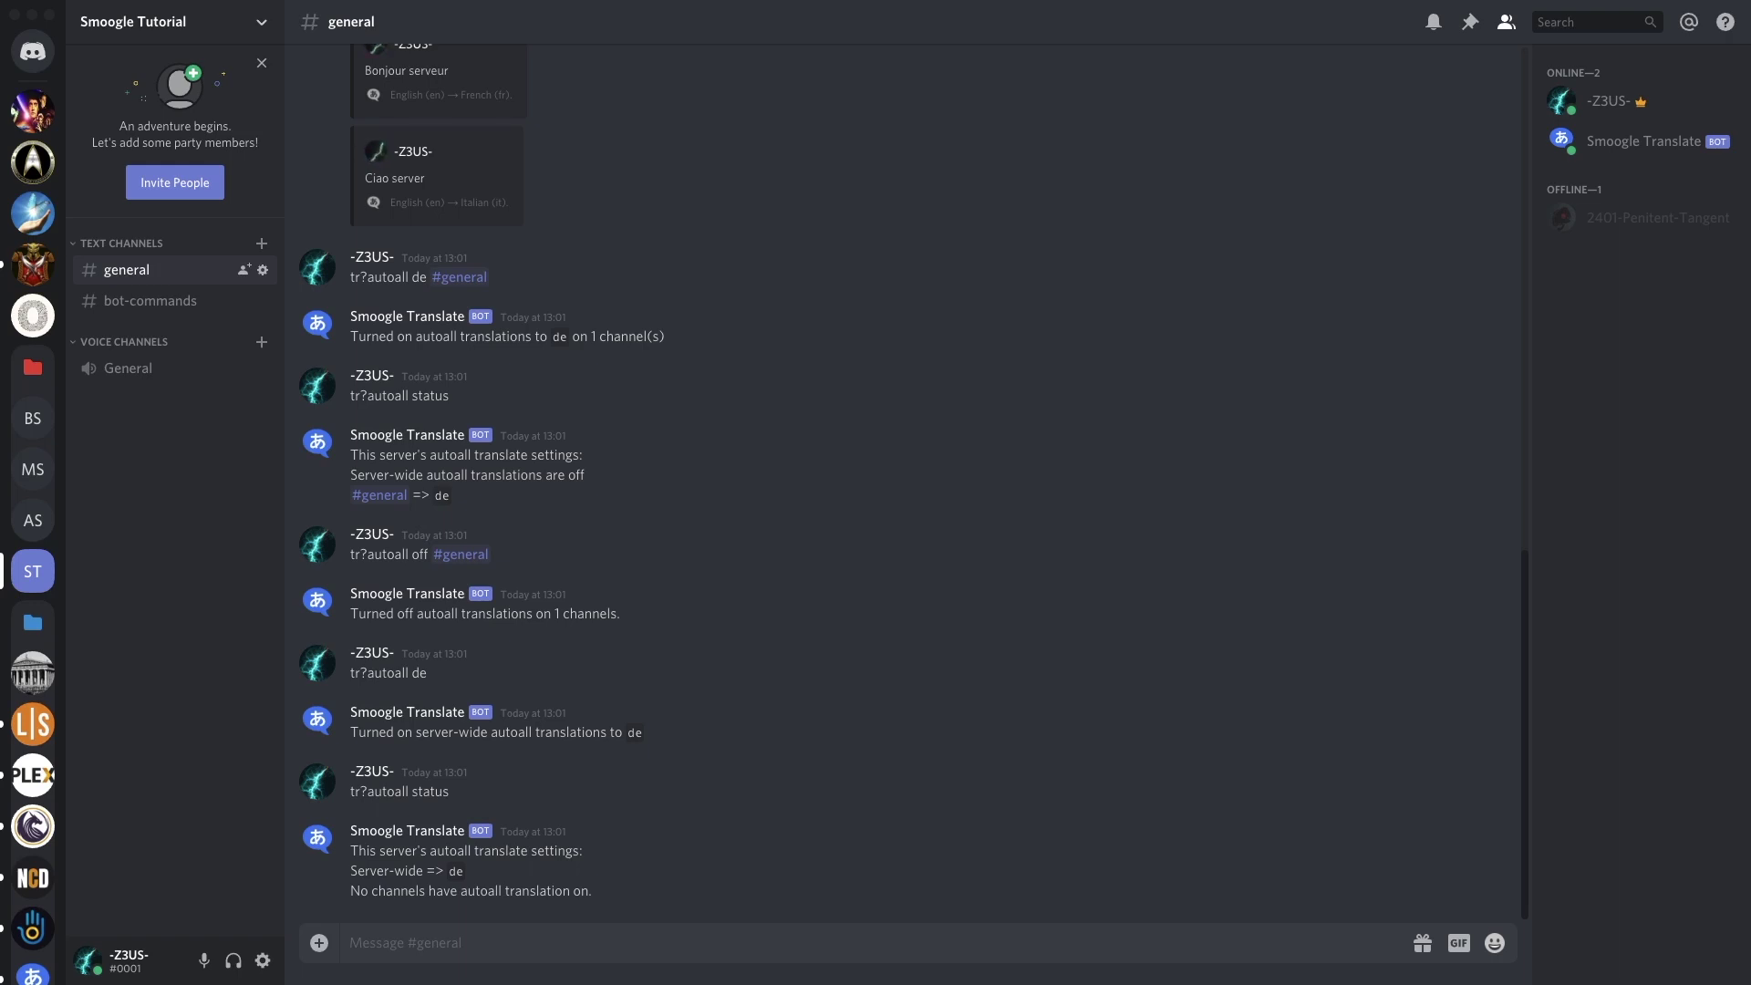
Type the example 'tr?link #source #destination <lang' syntax, erase it, and begin tr?autoall off
text(tr?link)
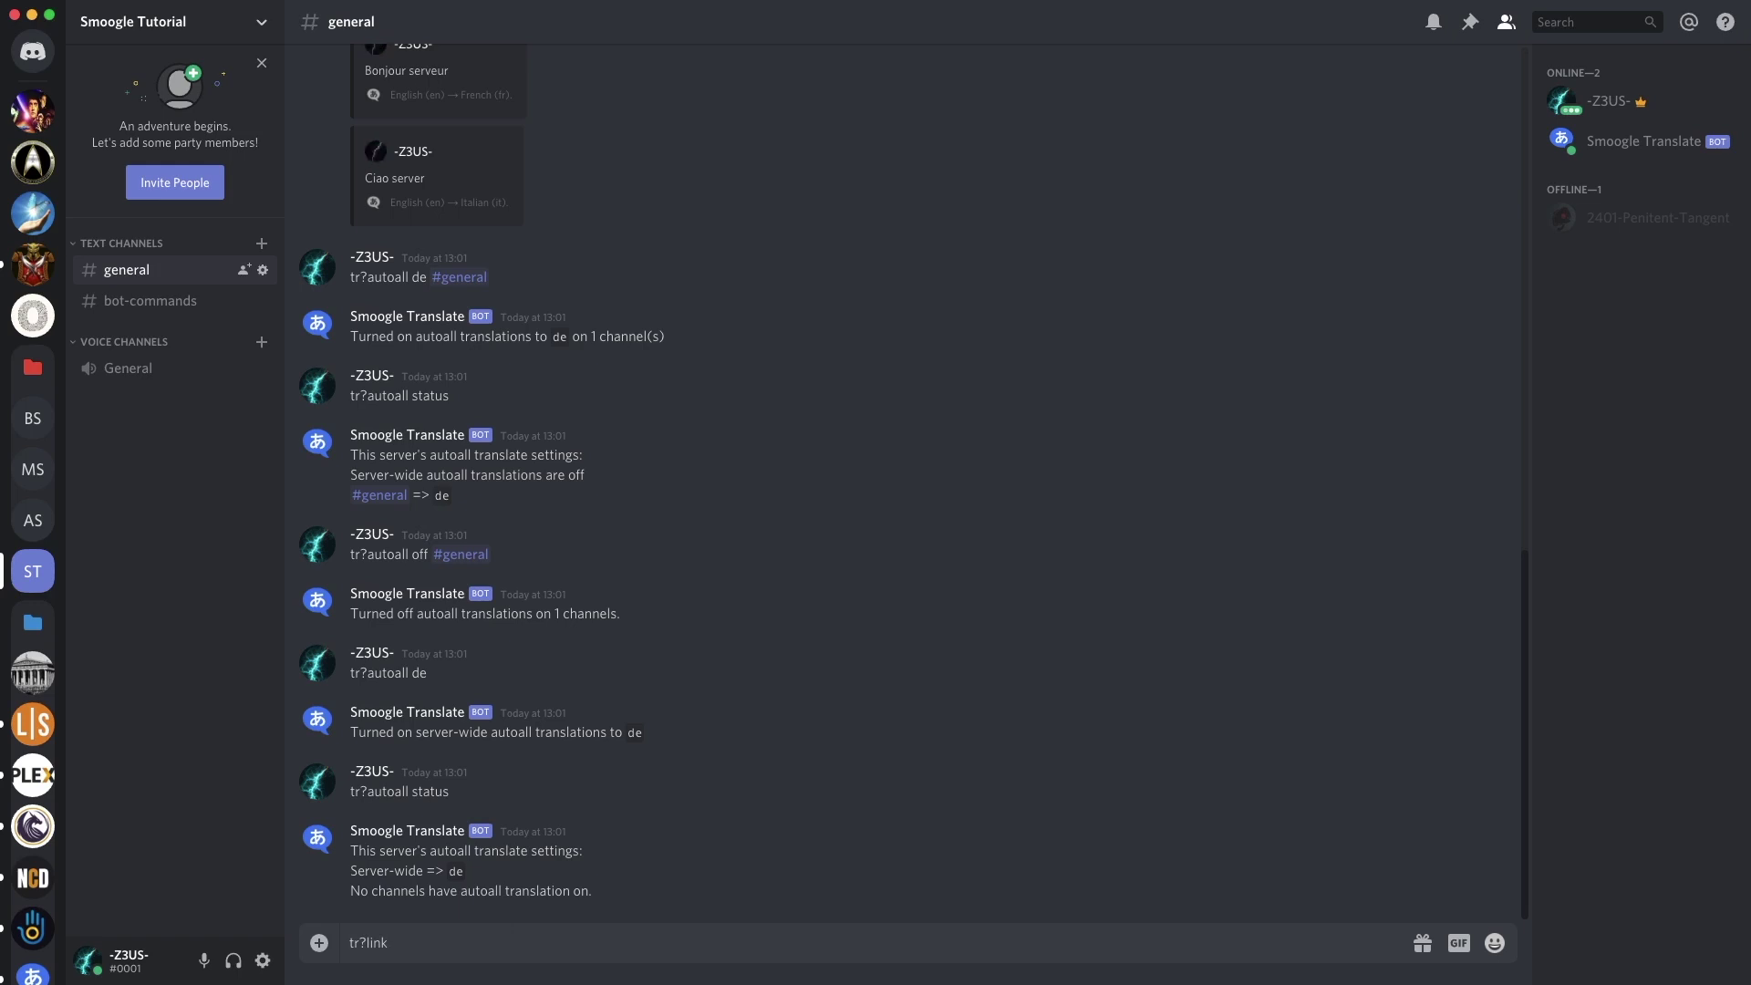
text( #source #des)
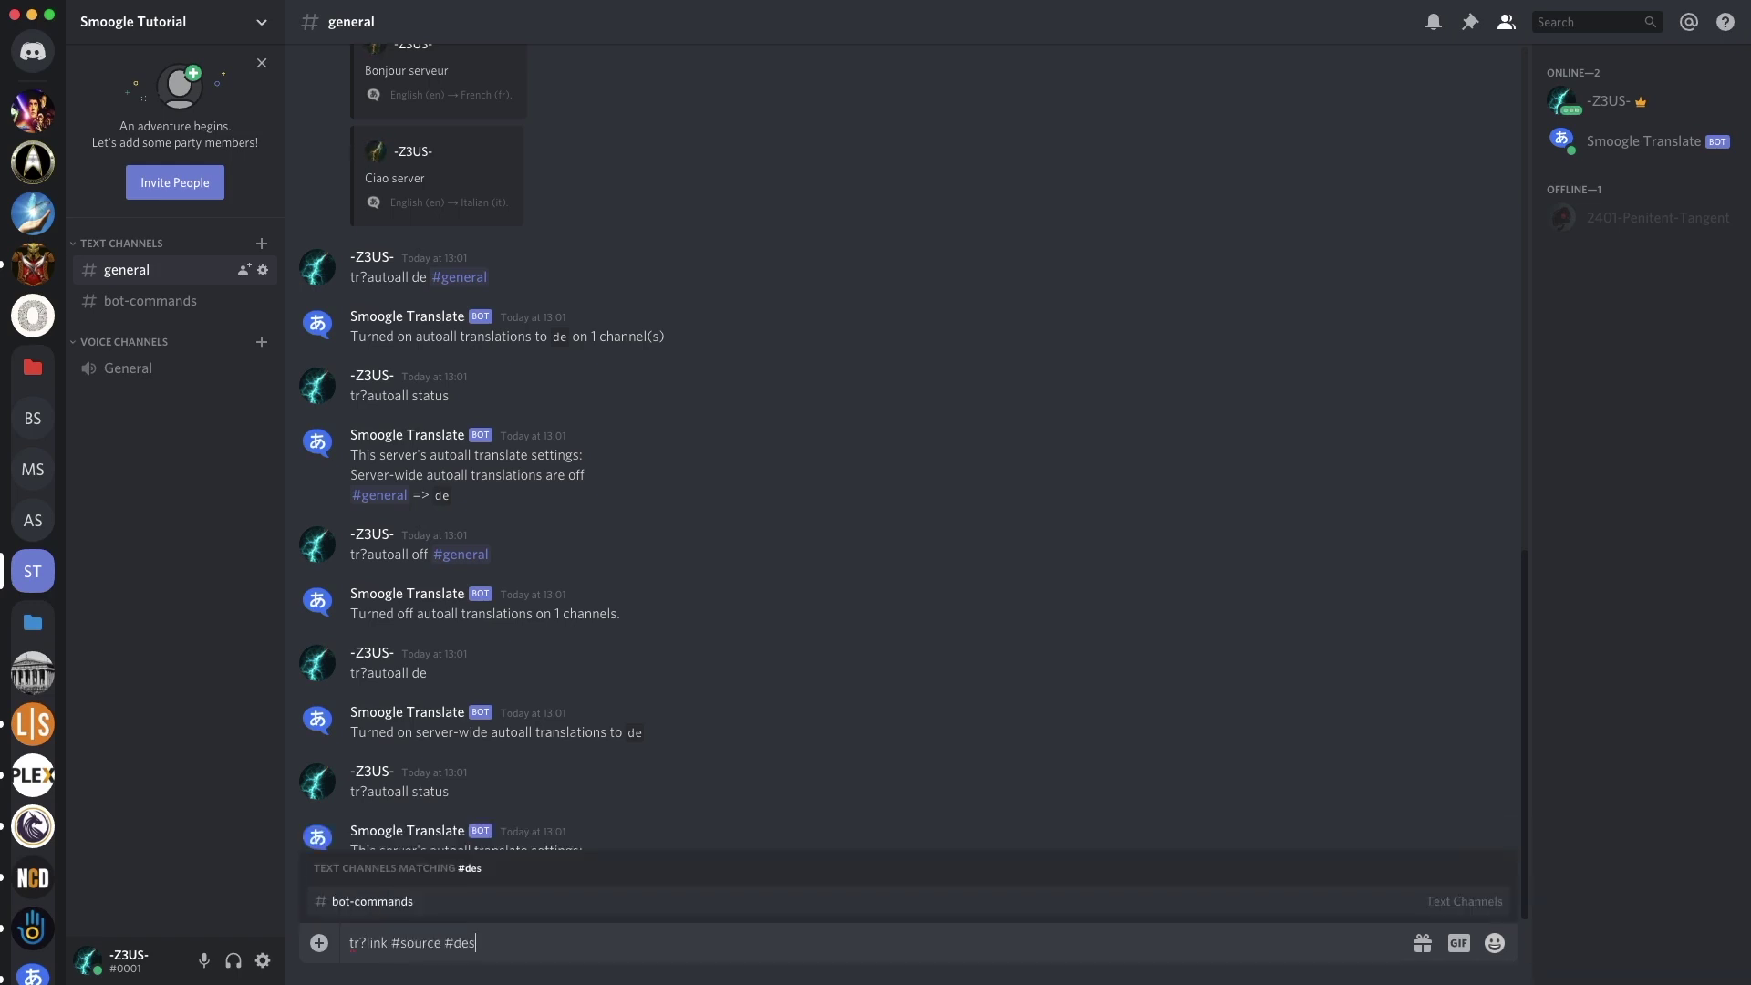
text(tination)
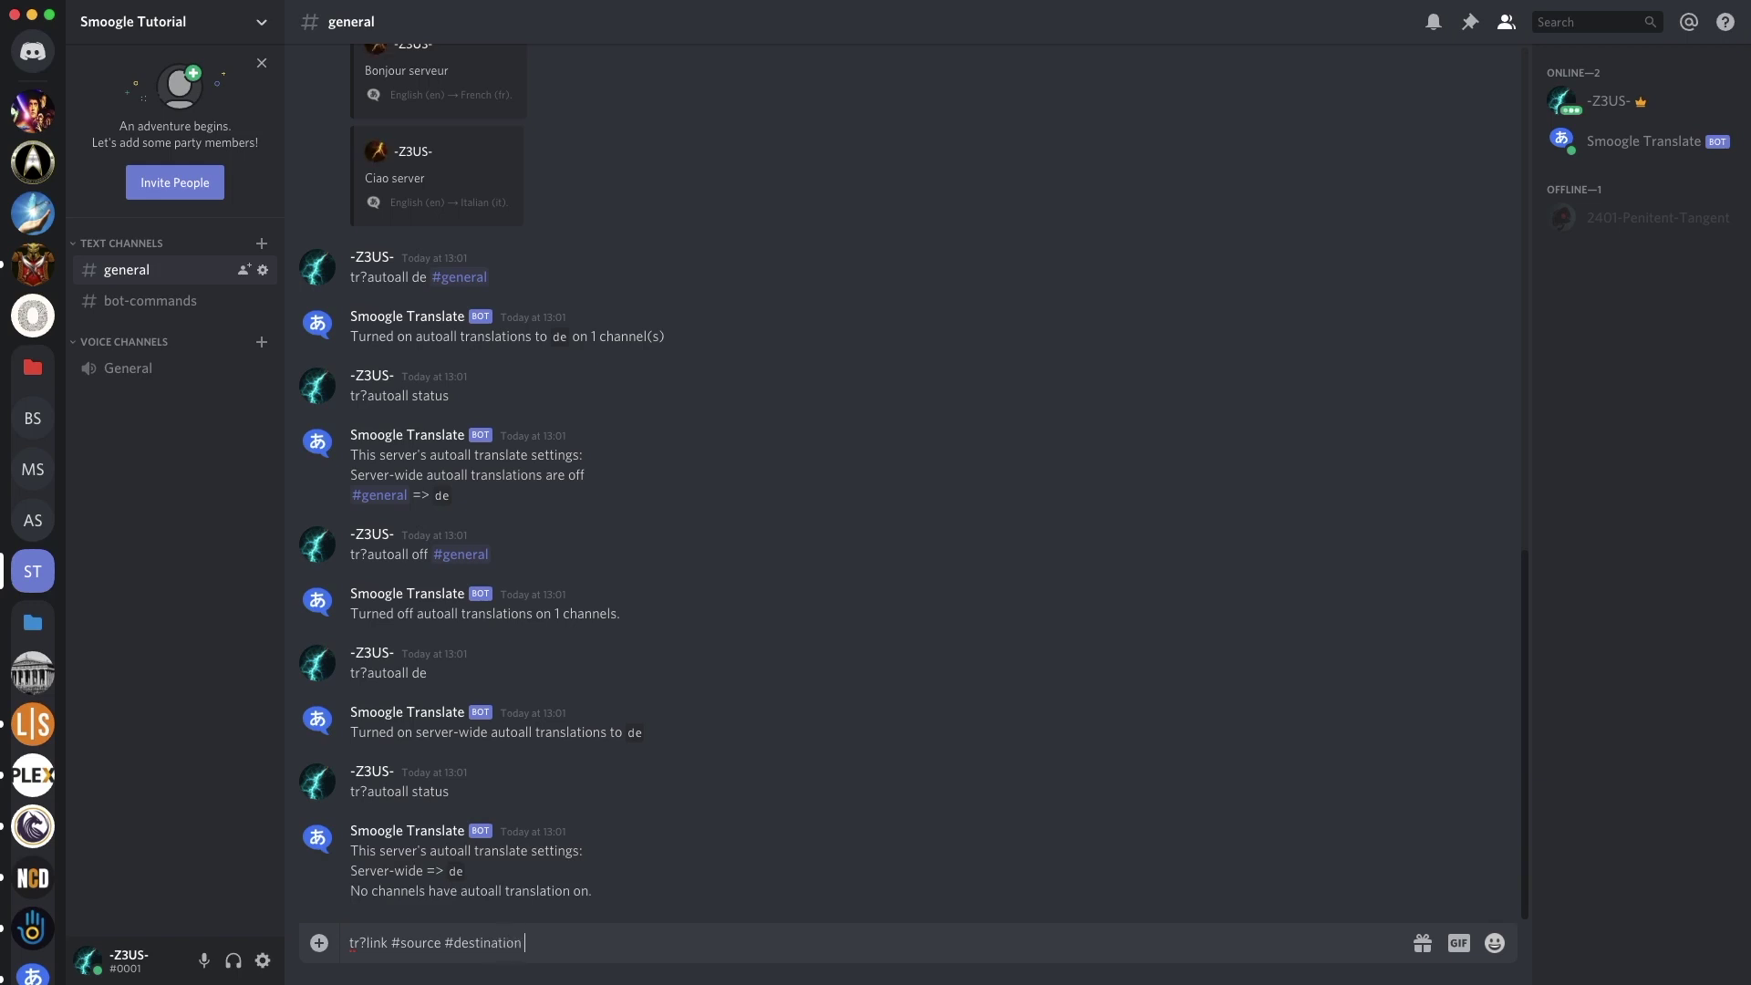
text( <lang)
key(BackSpace)
key(BackSpace)
key(BackSpace)
key(BackSpace)
key(BackSpace)
key(BackSpace)
key(BackSpace)
key(BackSpace)
key(BackSpace)
key(BackSpace)
key(BackSpace)
key(BackSpace)
key(BackSpace)
key(BackSpace)
key(BackSpace)
key(BackSpace)
key(BackSpace)
key(BackSpace)
key(BackSpace)
key(BackSpace)
key(BackSpace)
key(BackSpace)
key(BackSpace)
key(BackSpace)
key(BackSpace)
key(BackSpace)
key(BackSpace)
key(BackSpace)
key(BackSpace)
key(BackSpace)
key(BackSpace)
key(BackSpace)
key(BackSpace)
key(BackSpace)
key(BackSpace)
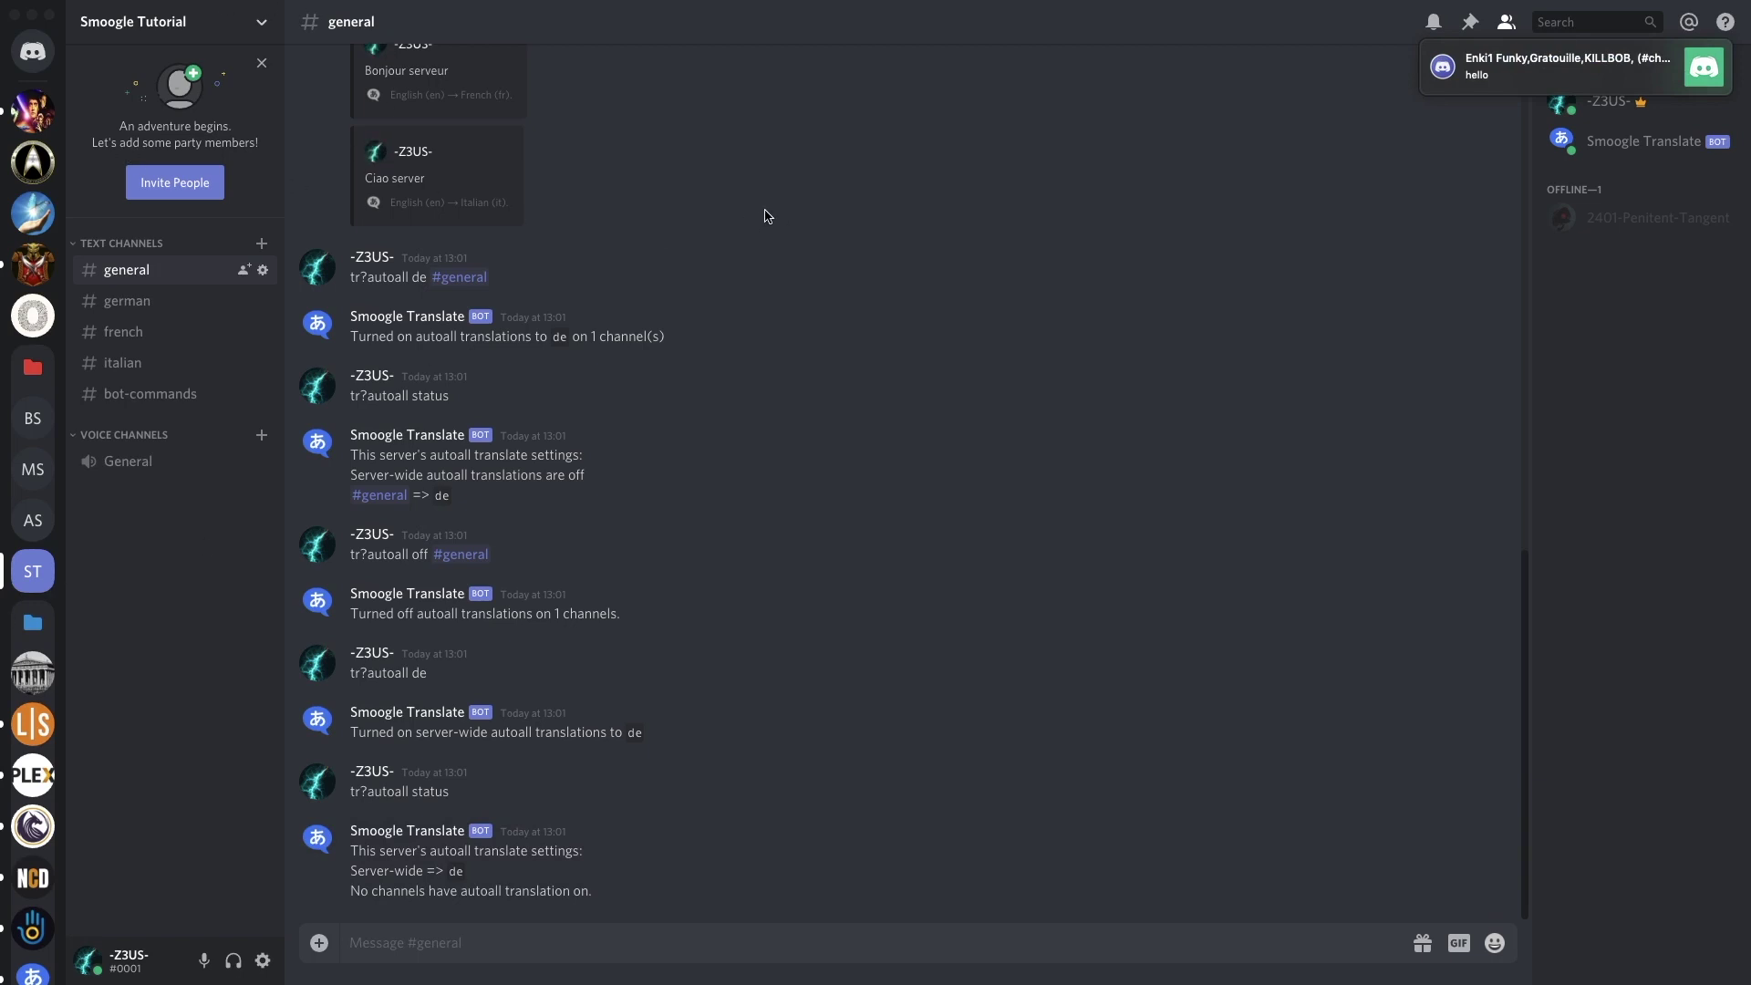
click(164, 504)
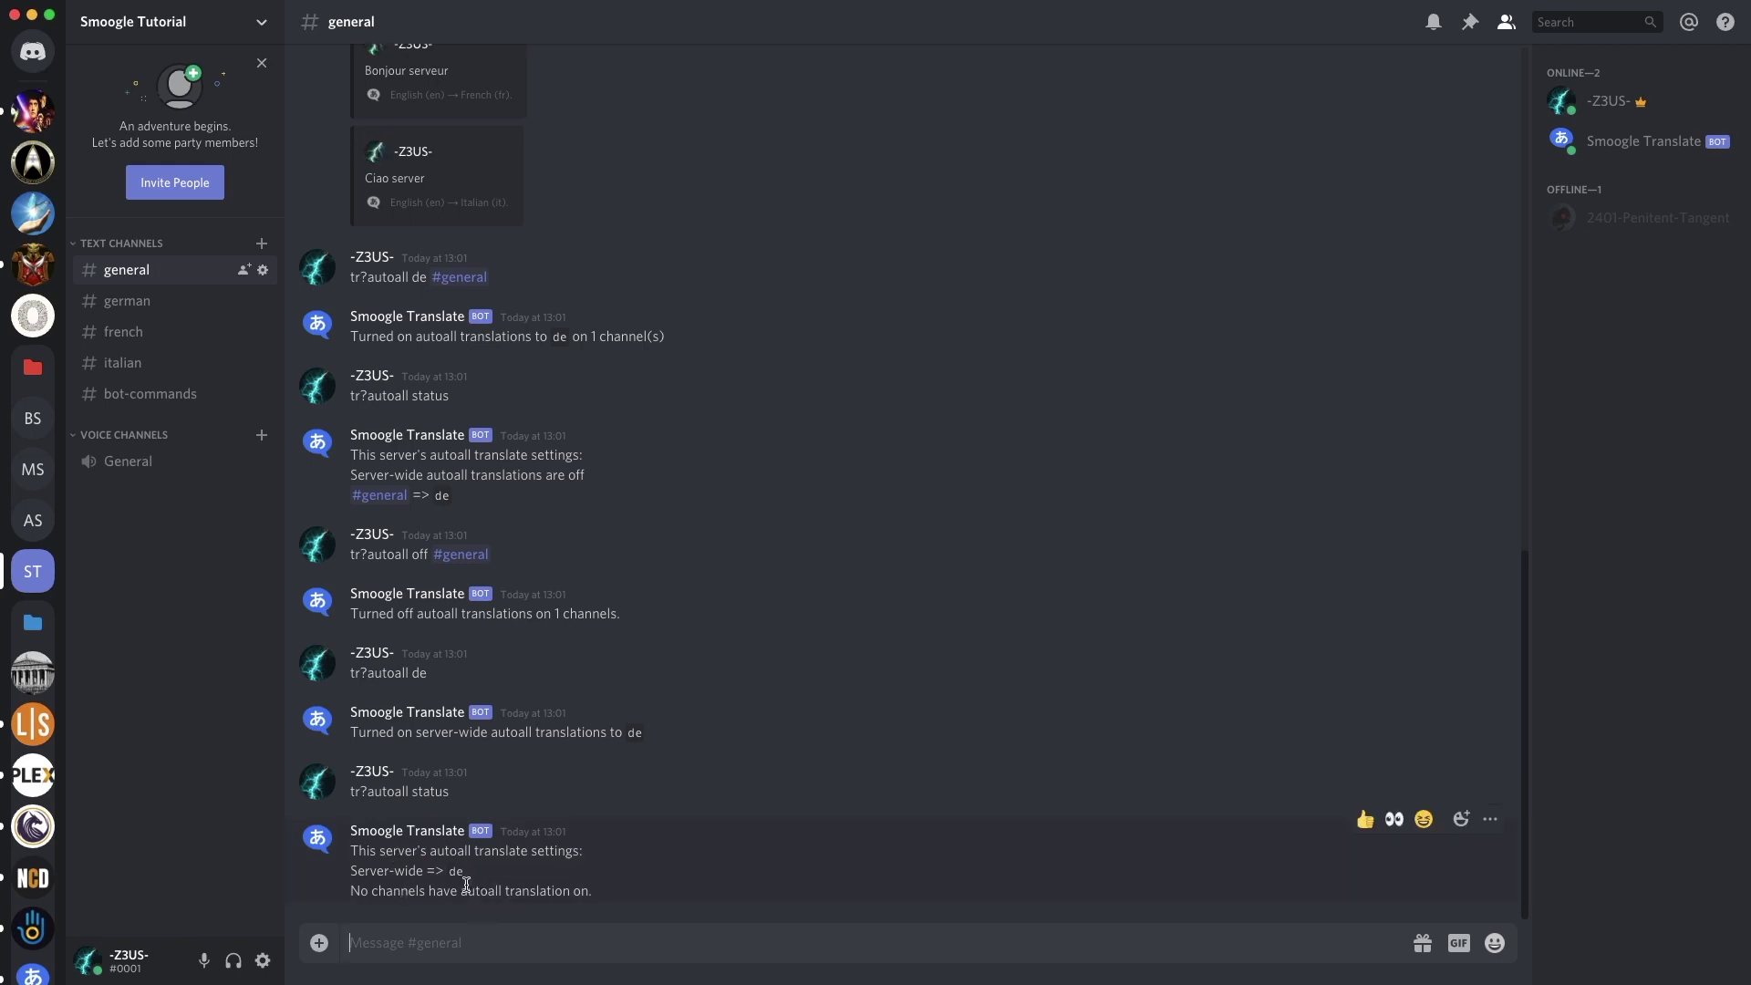
text(tr?autoal)
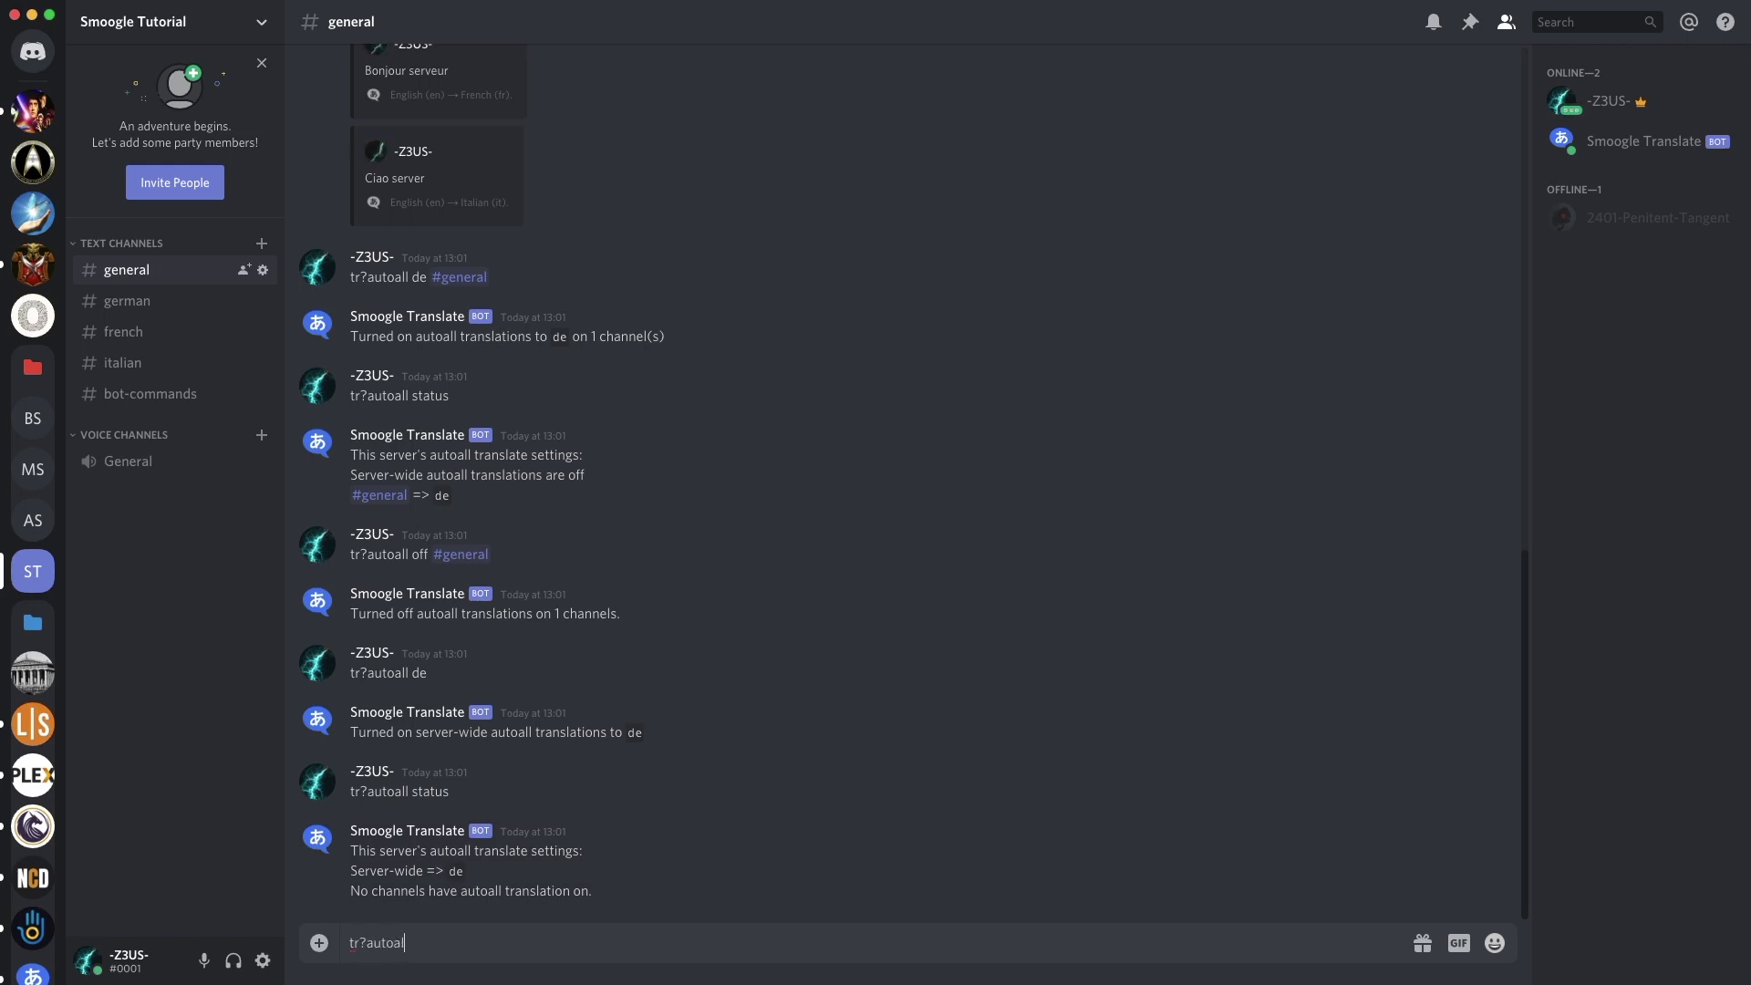
text(l off)
Turn server-wide autoall off and enable autoall de for #general
key(Return)
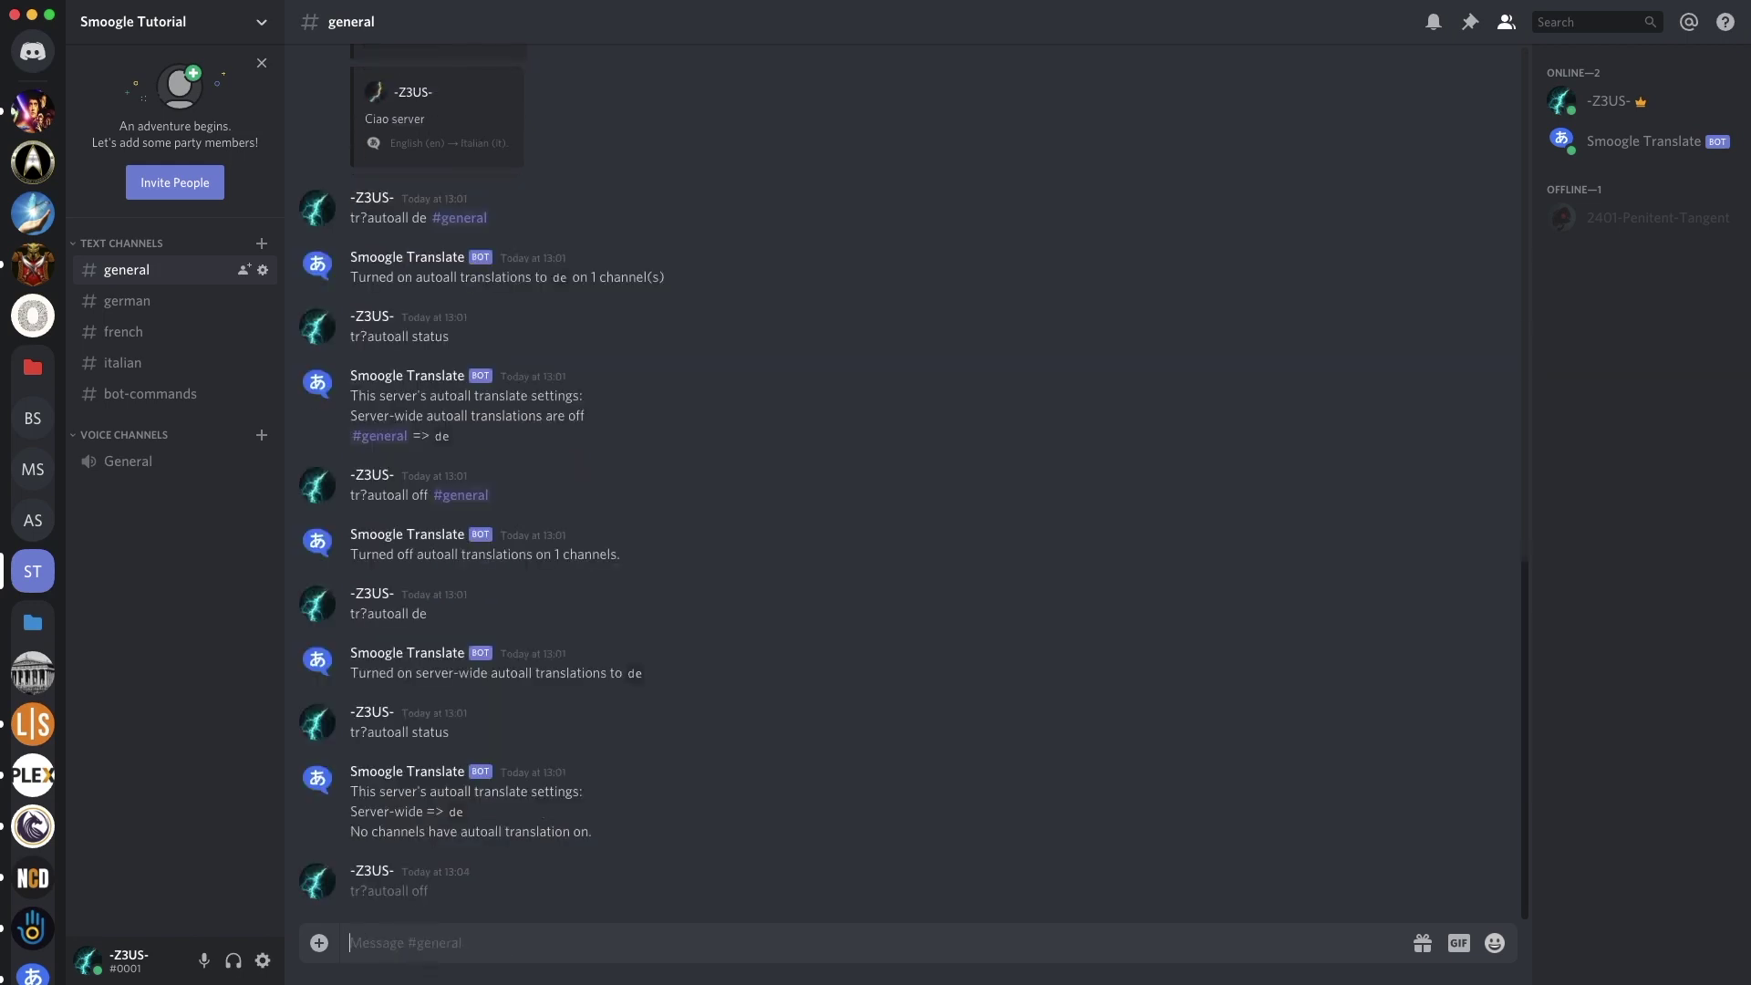
text(tr>)
key(BackSpace)
text(?)
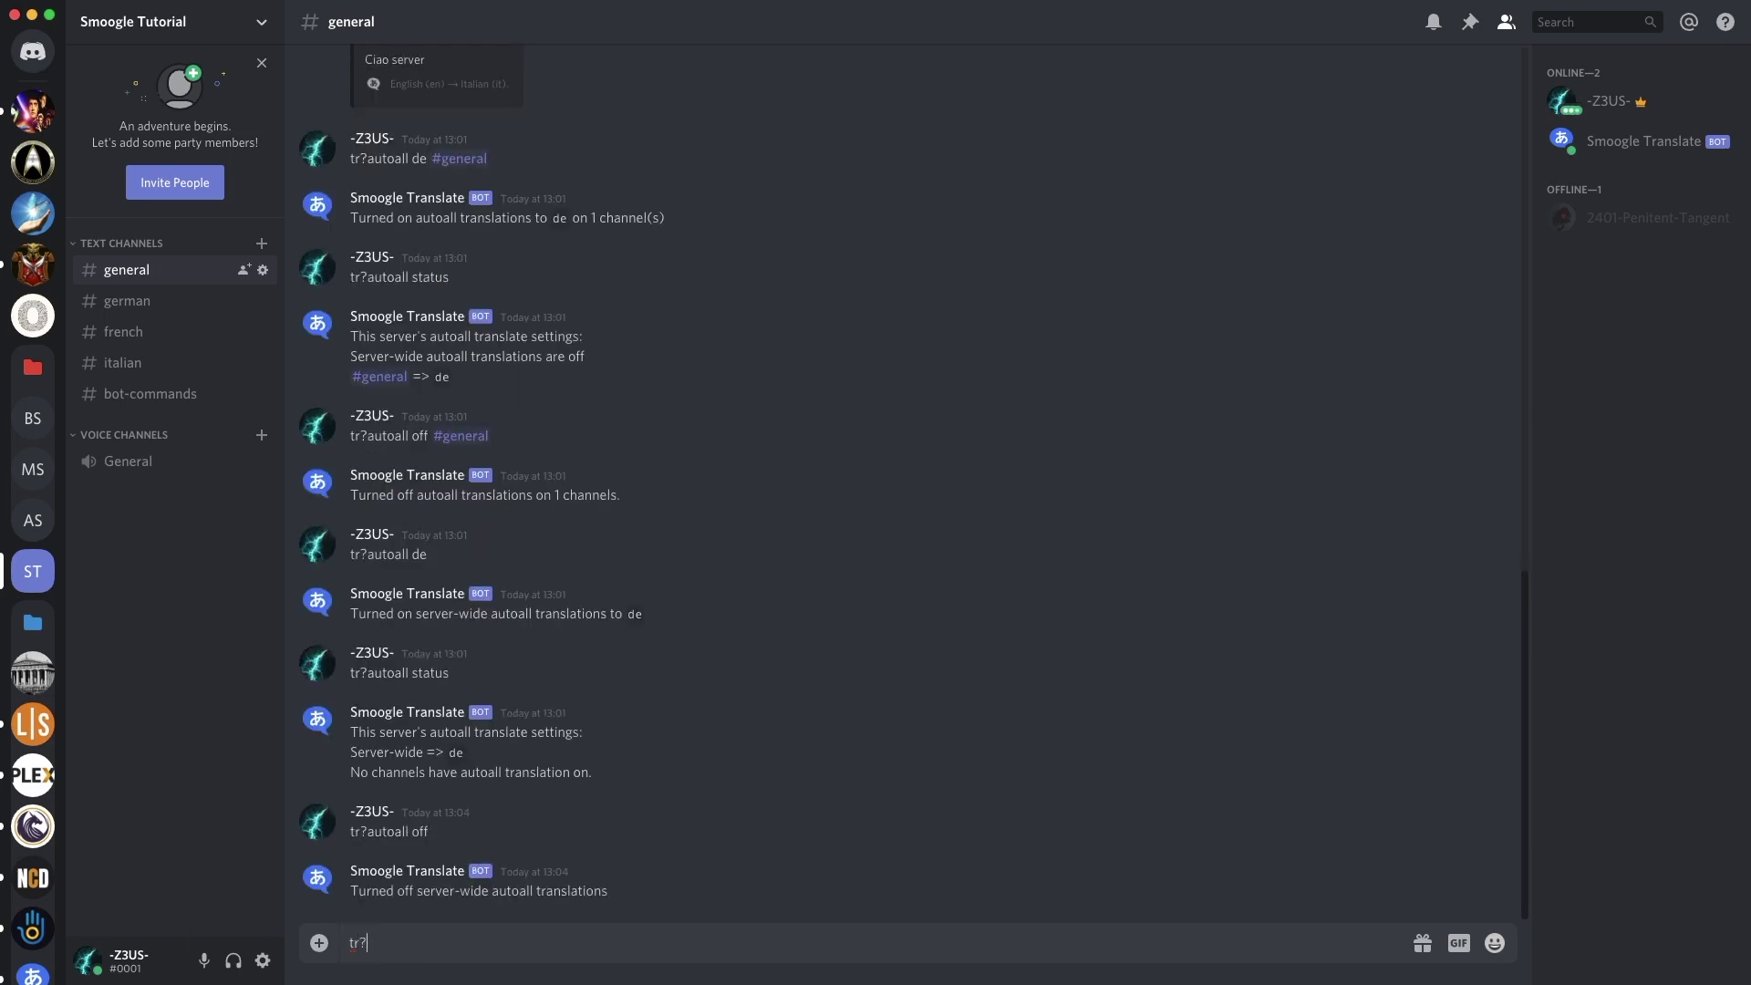
text(autoall)
text(de #gener)
key(Tab)
key(Return)
Enable autoall fr and it for #general as well
text(tr?autoall)
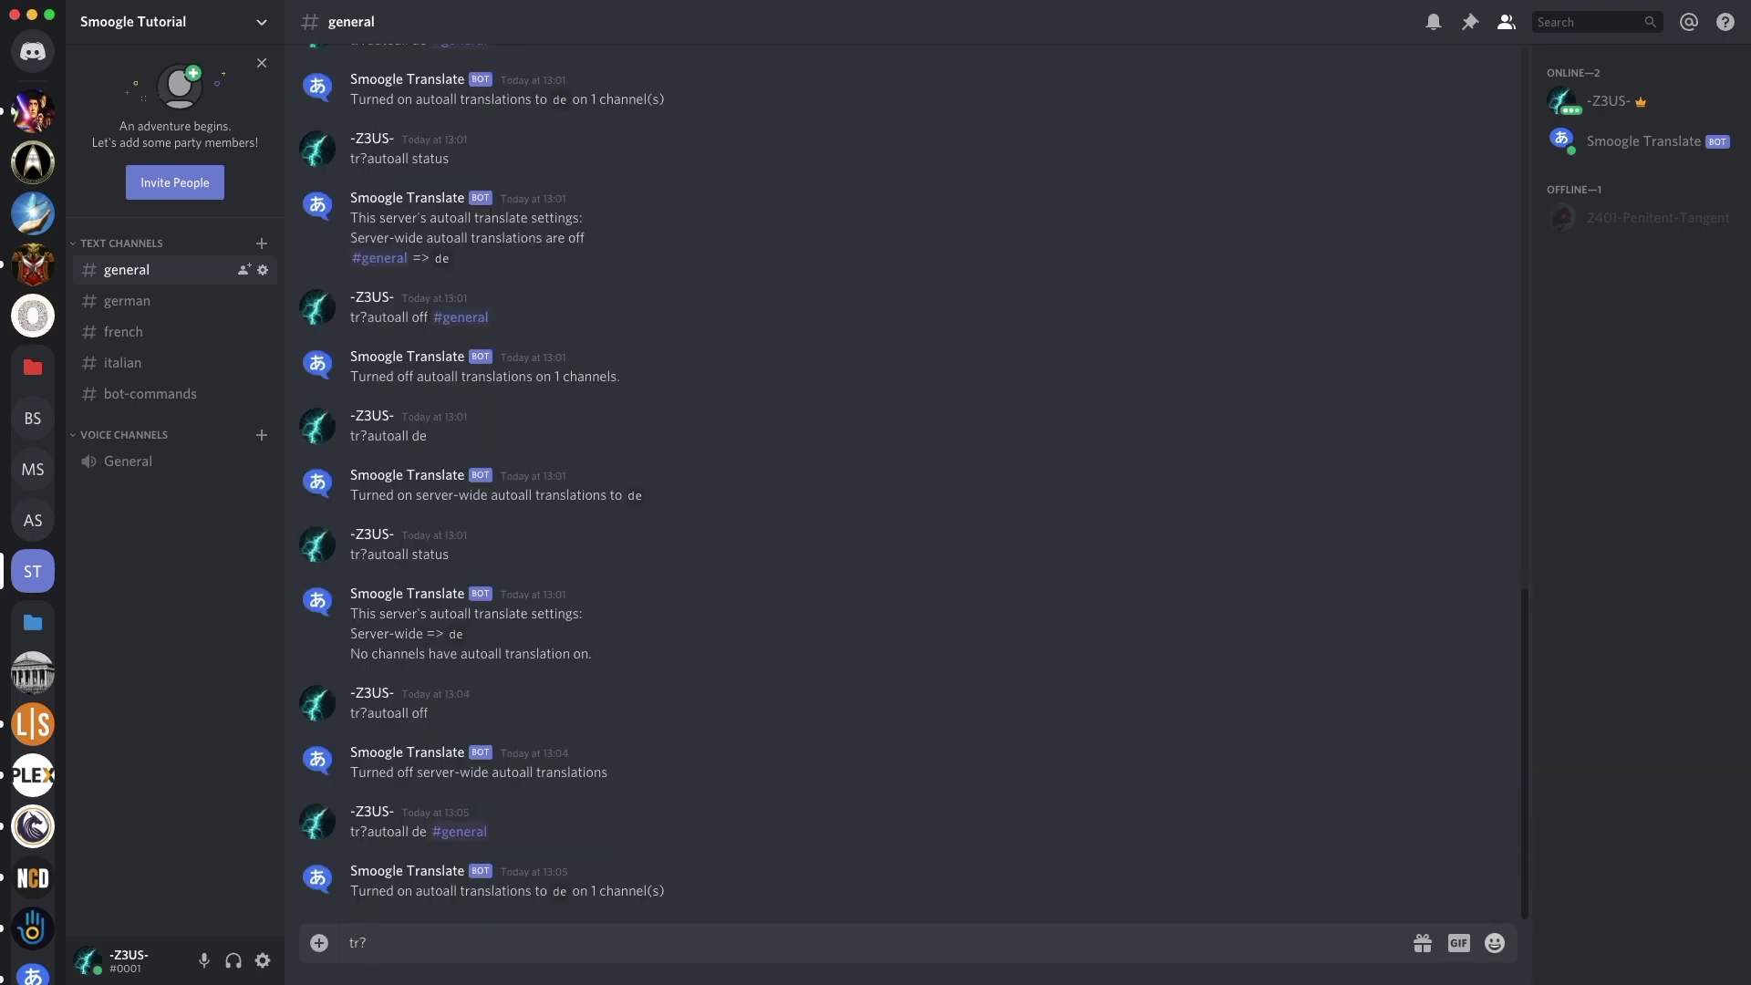
text( fr #gener)
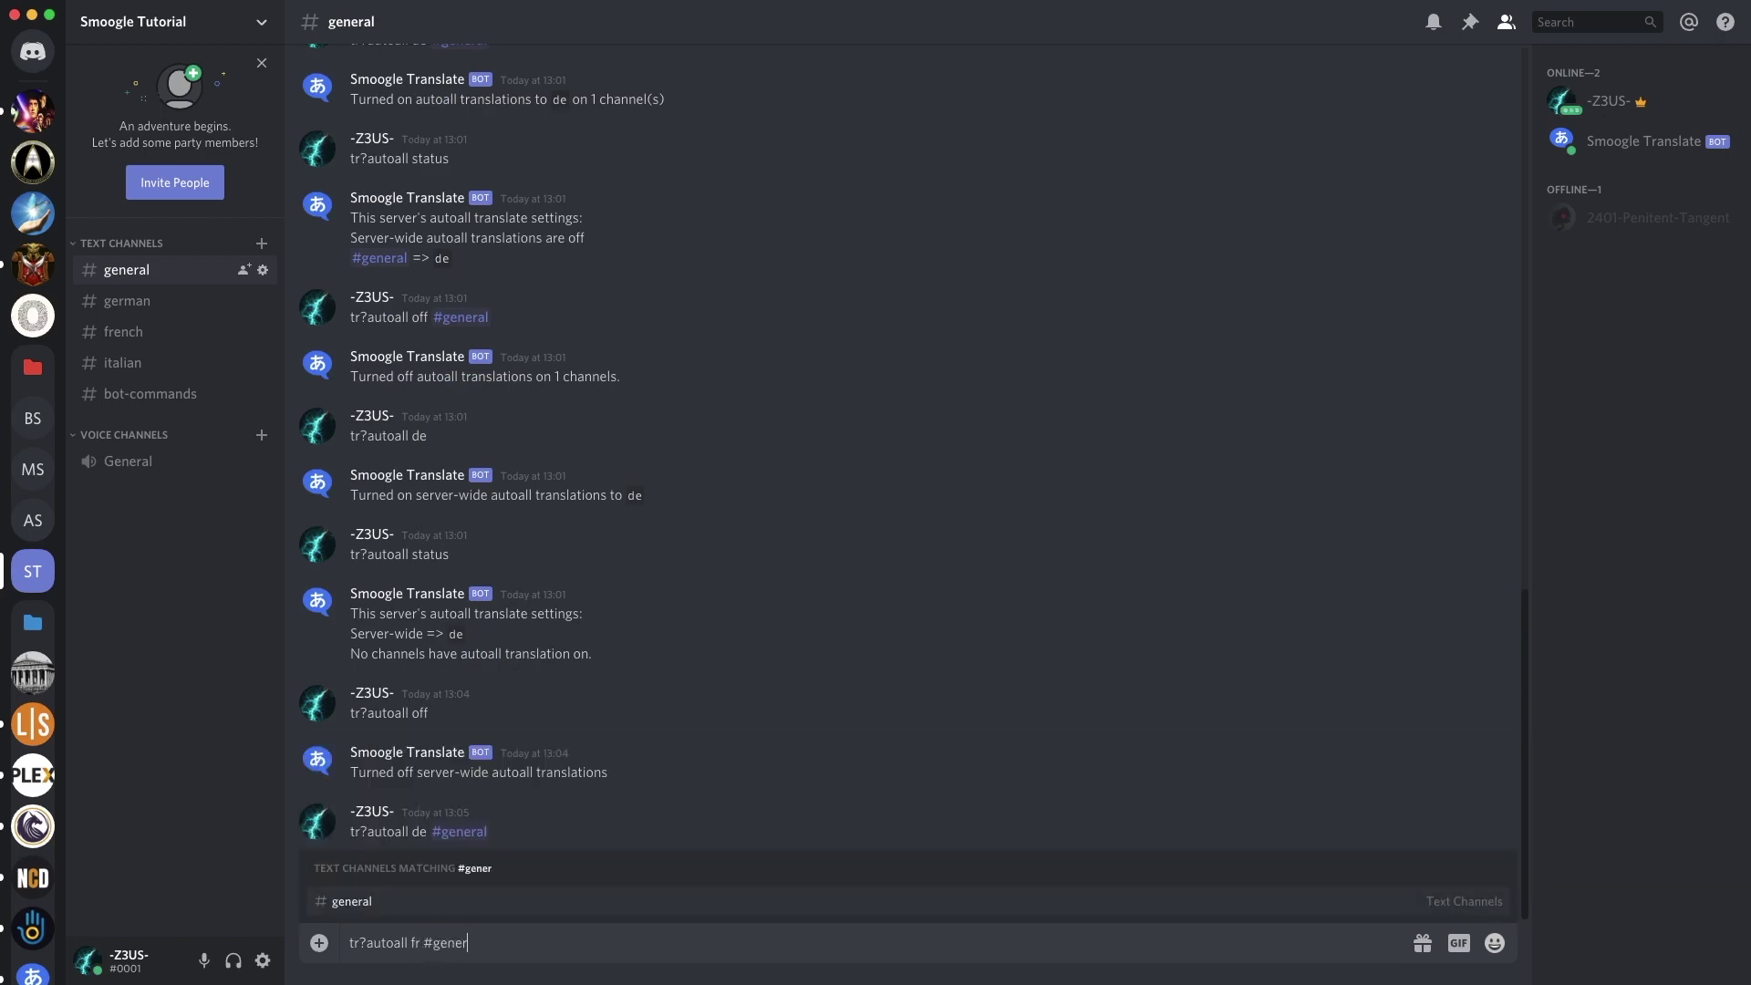
key(Tab)
key(Return)
text(tr?autoal)
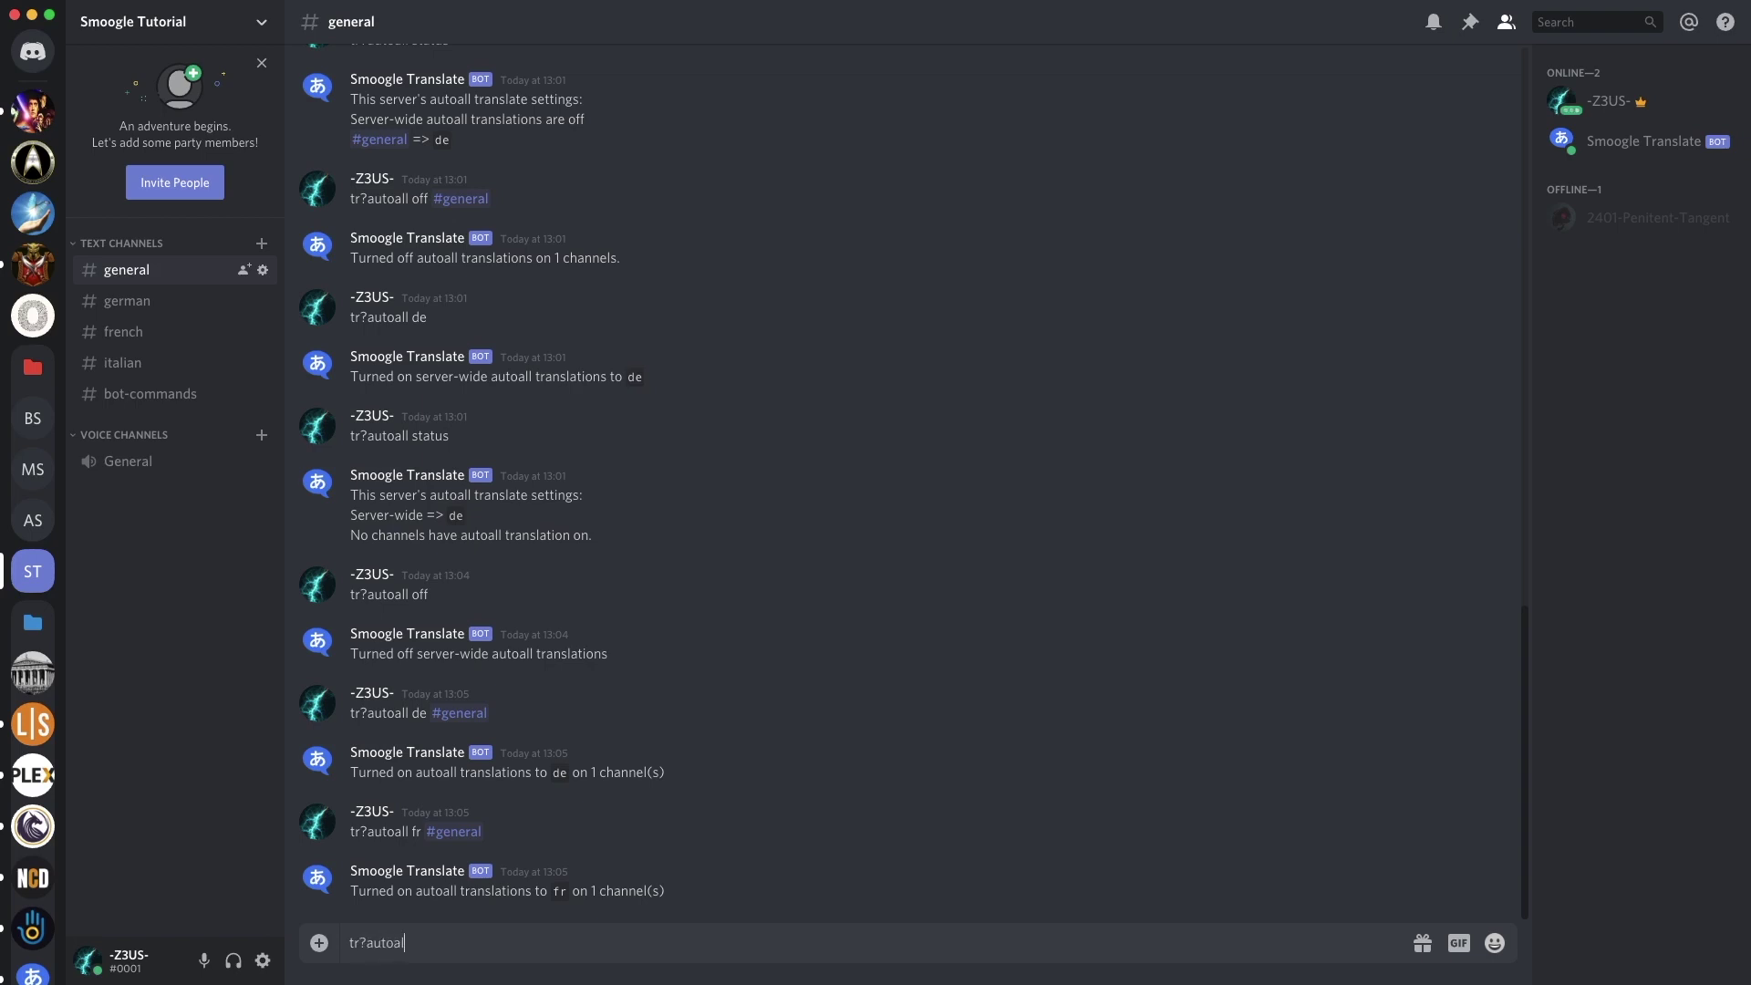
text(l it #general)
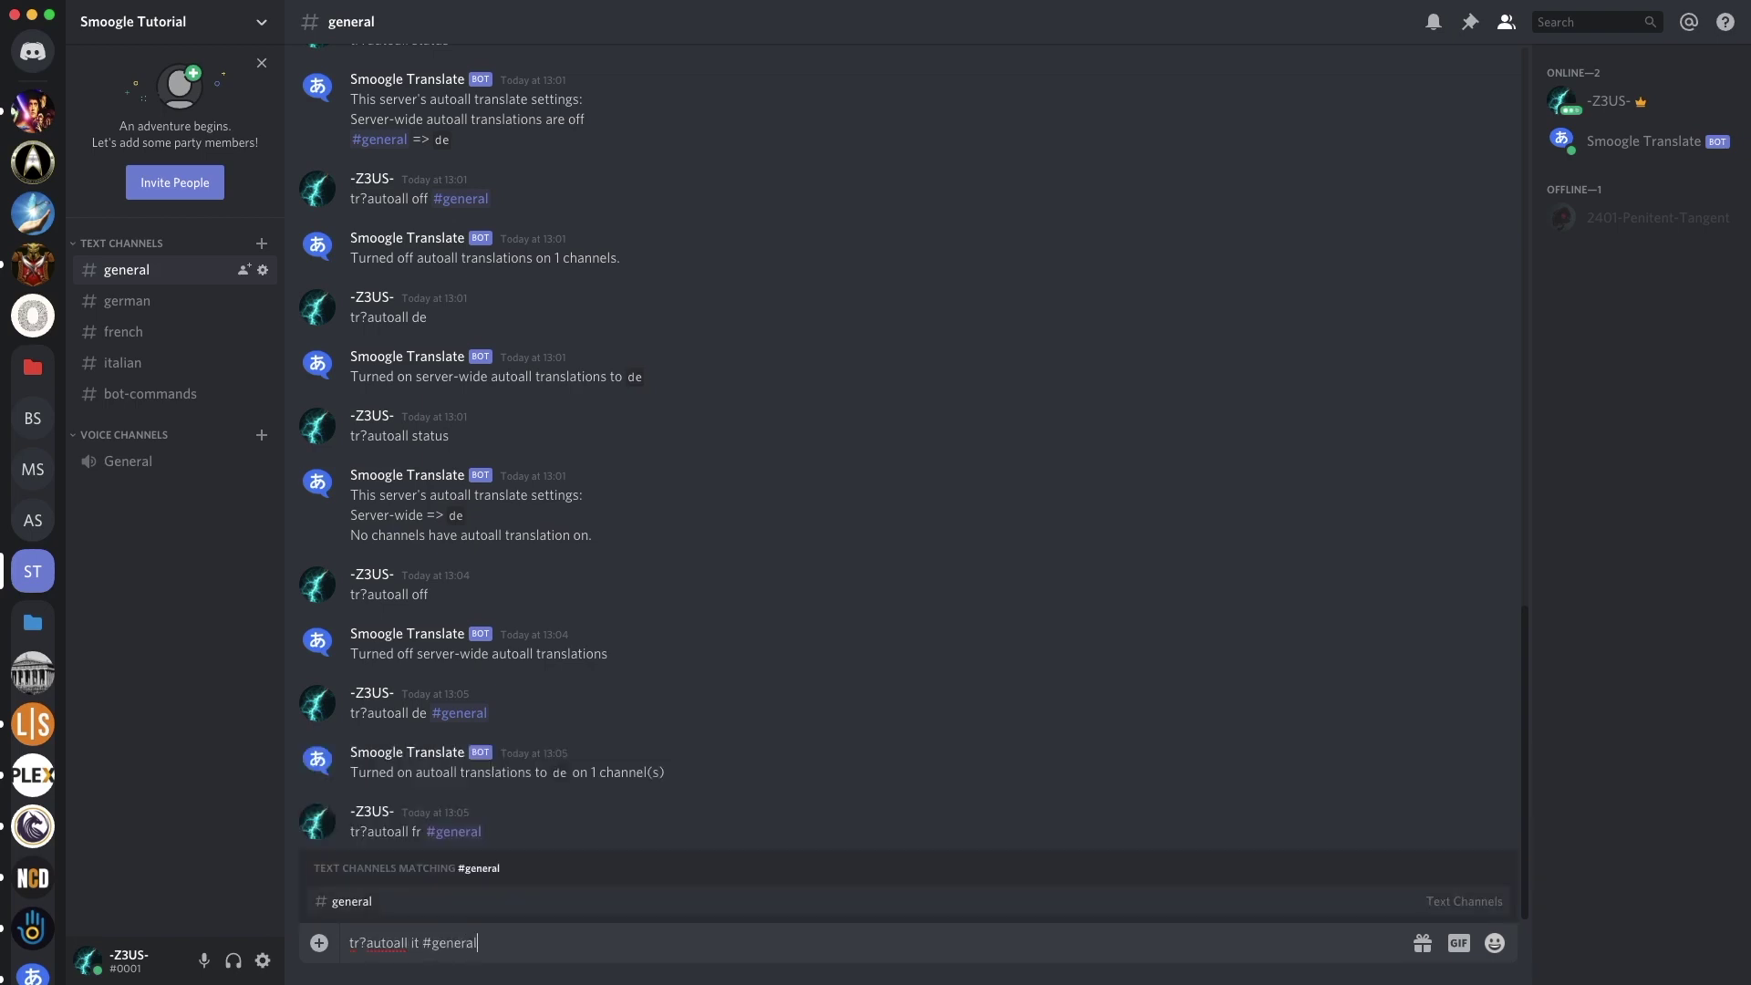
key(Tab)
key(Return)
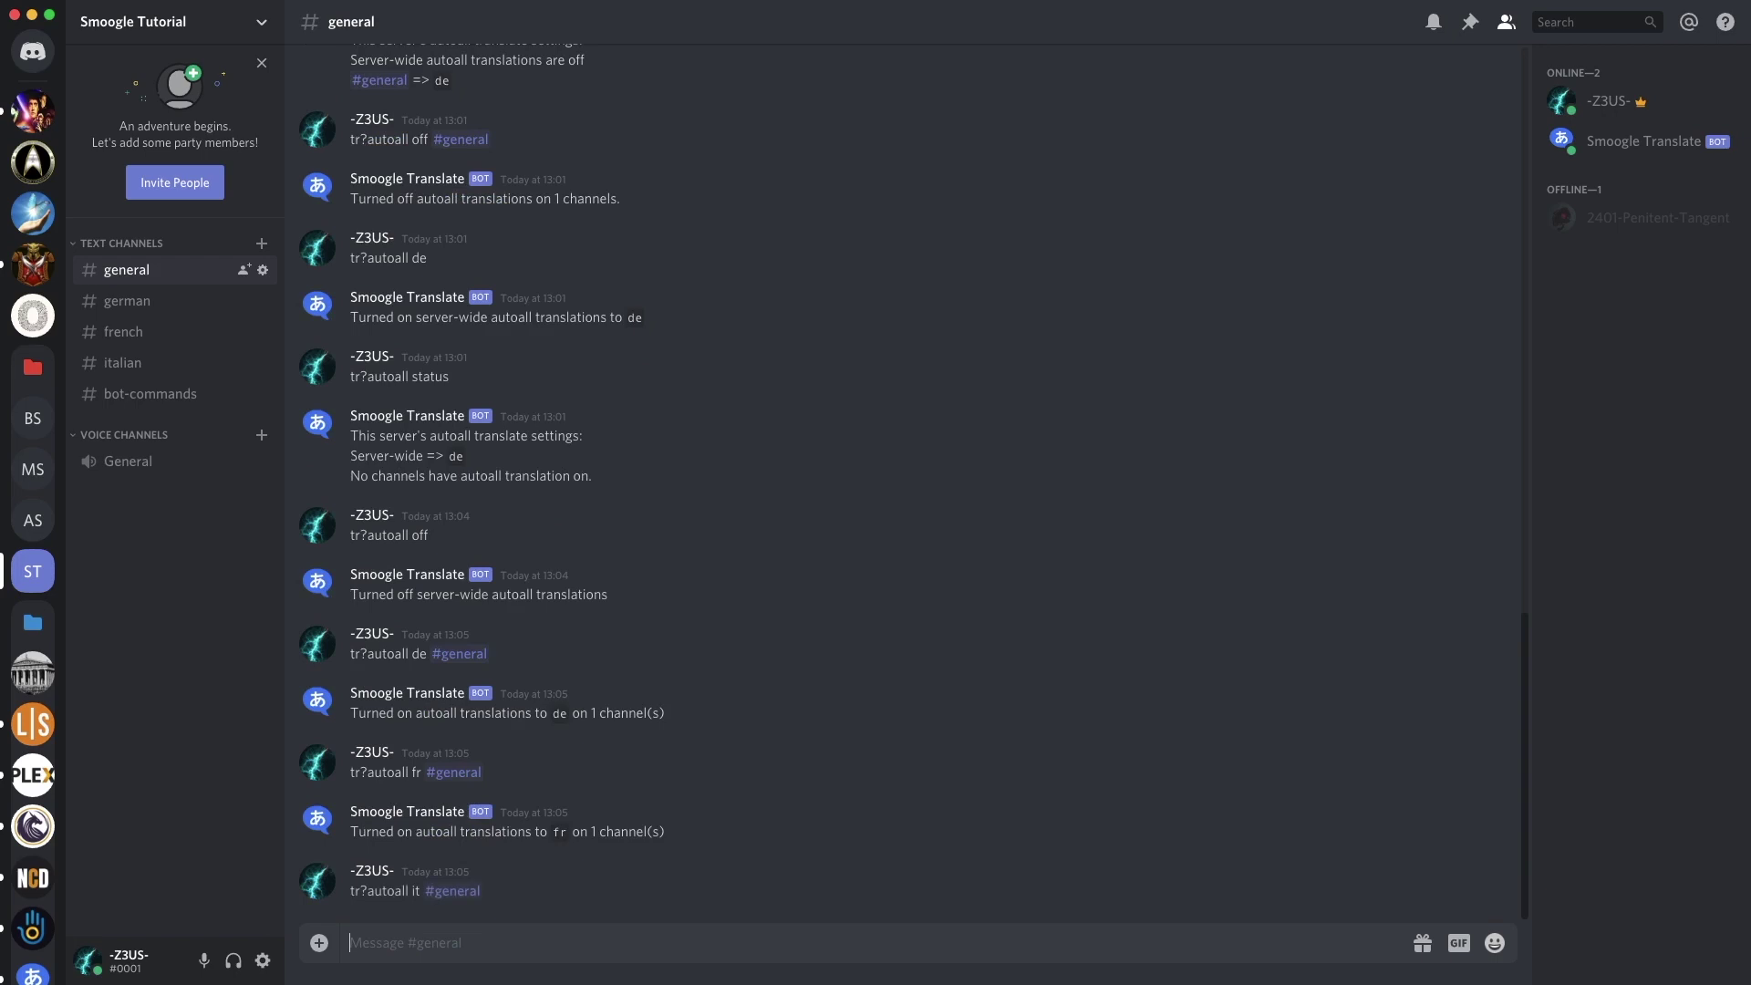
Send 'hello server, how are you' in #general to test the translations
text(h)
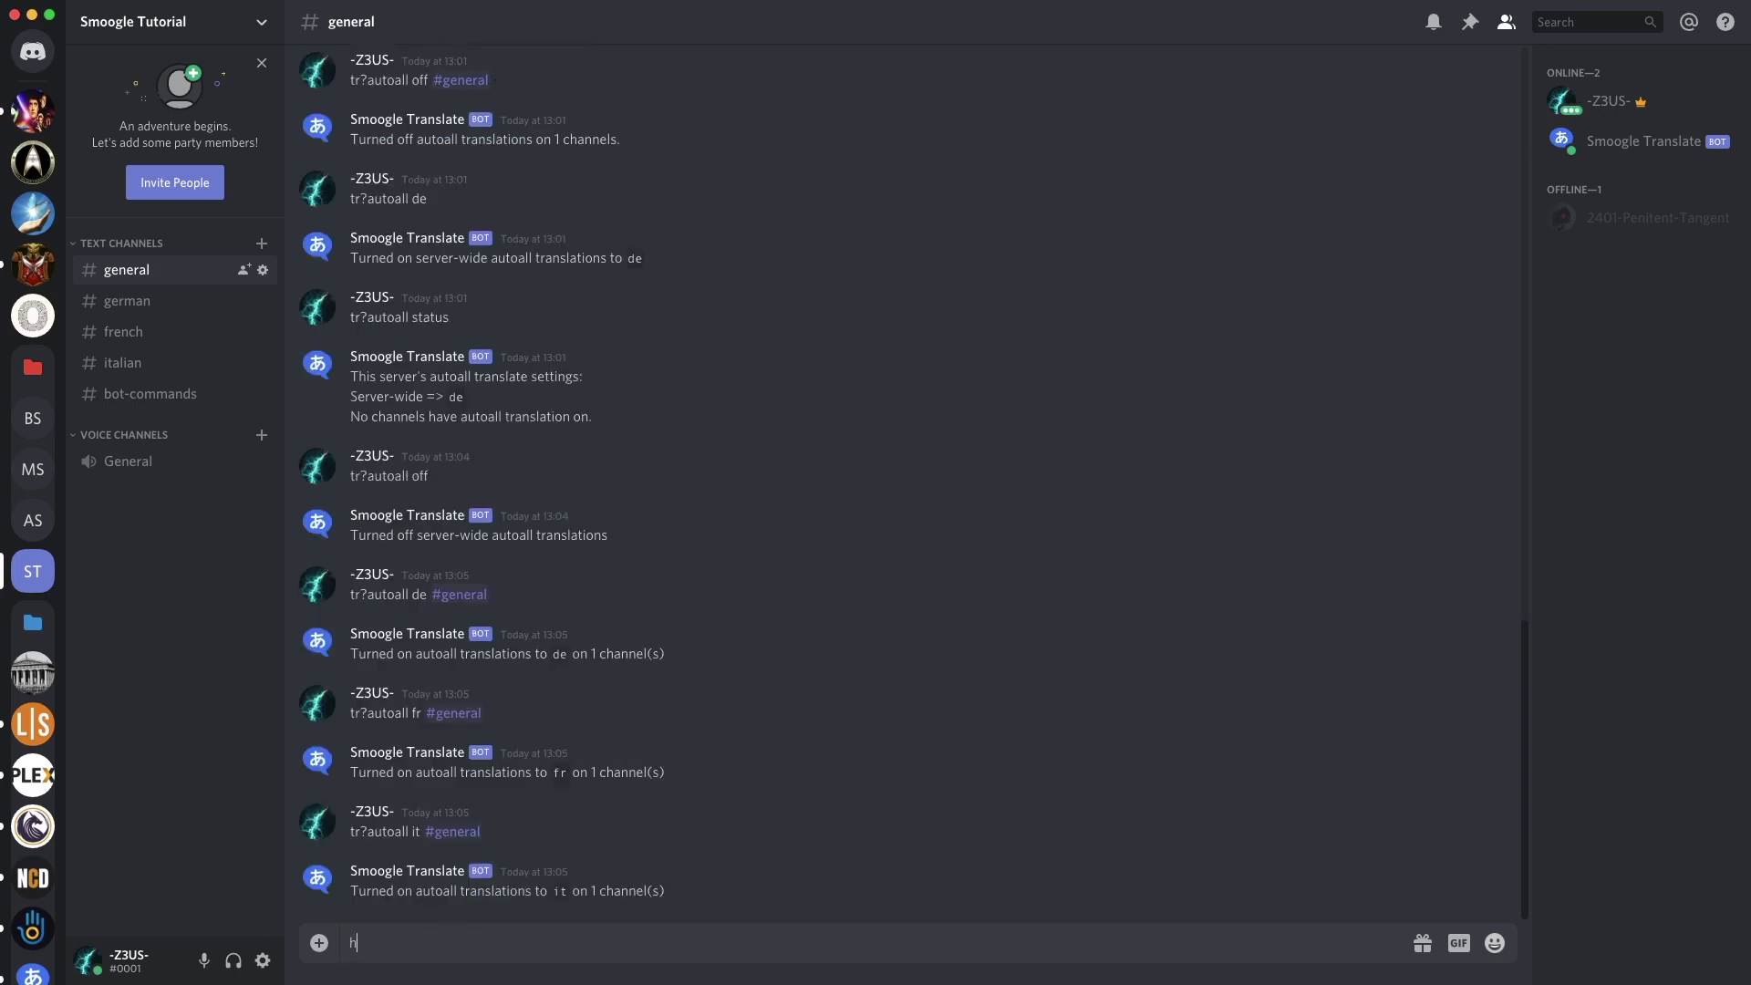
text(ello server, how are you)
key(Return)
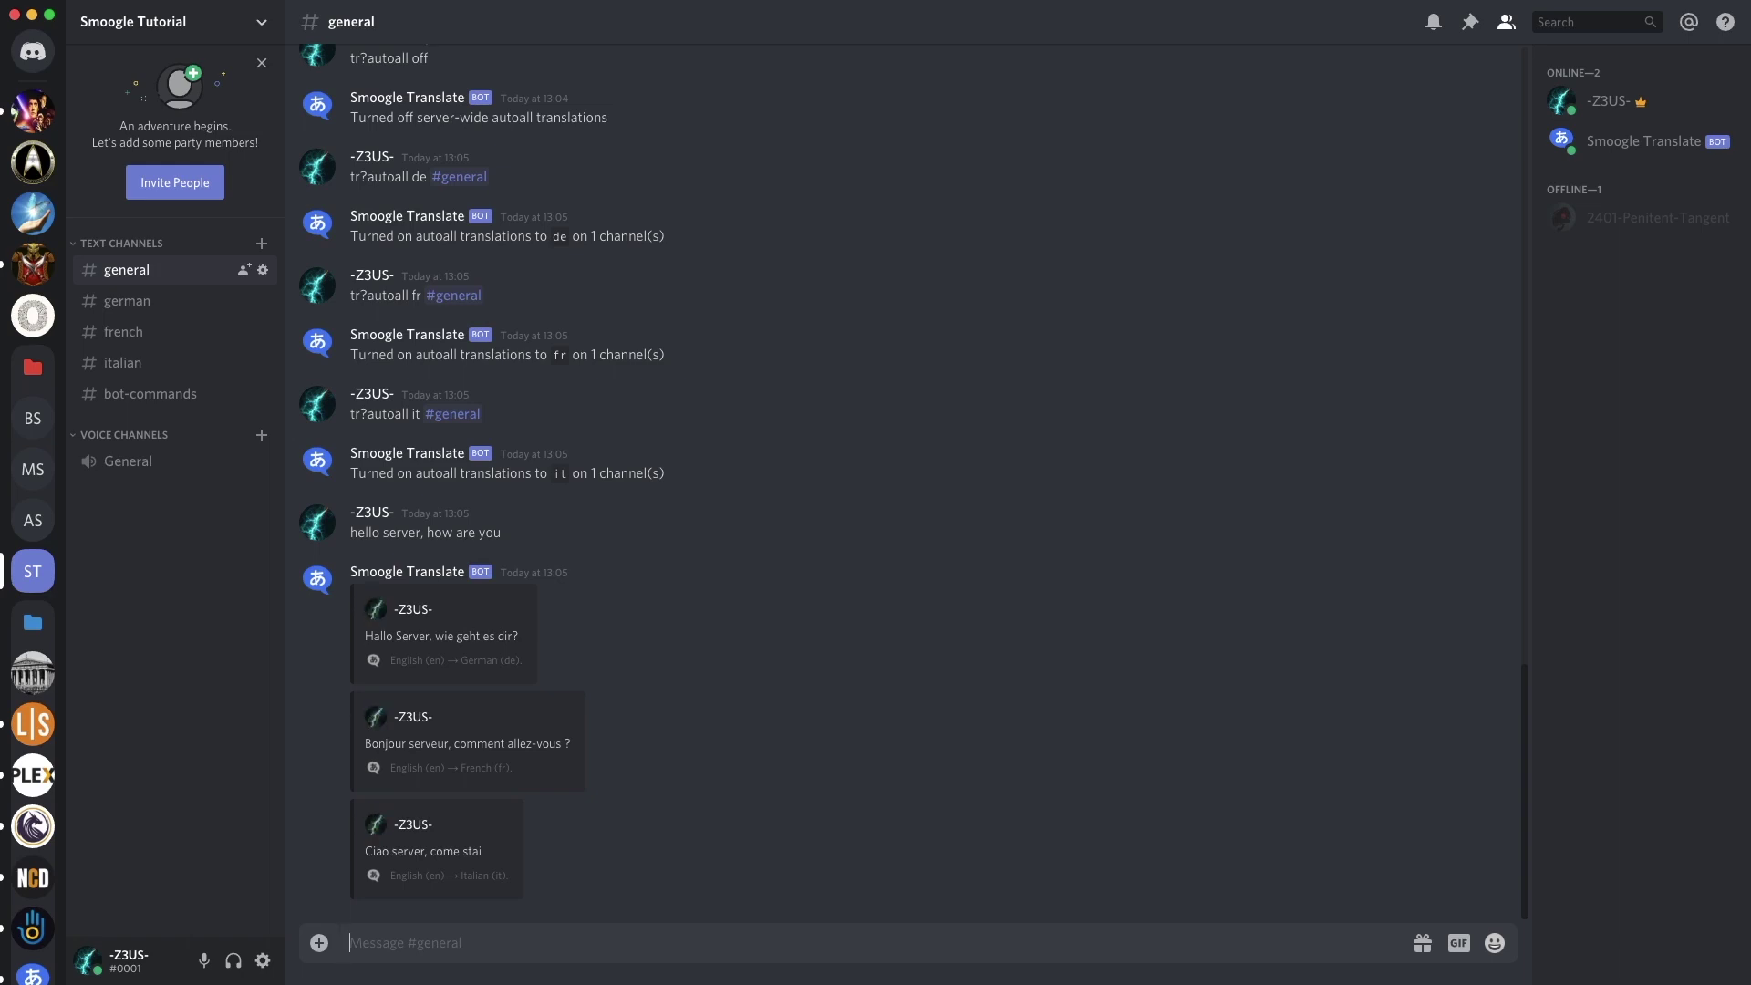
text(tr?link #)
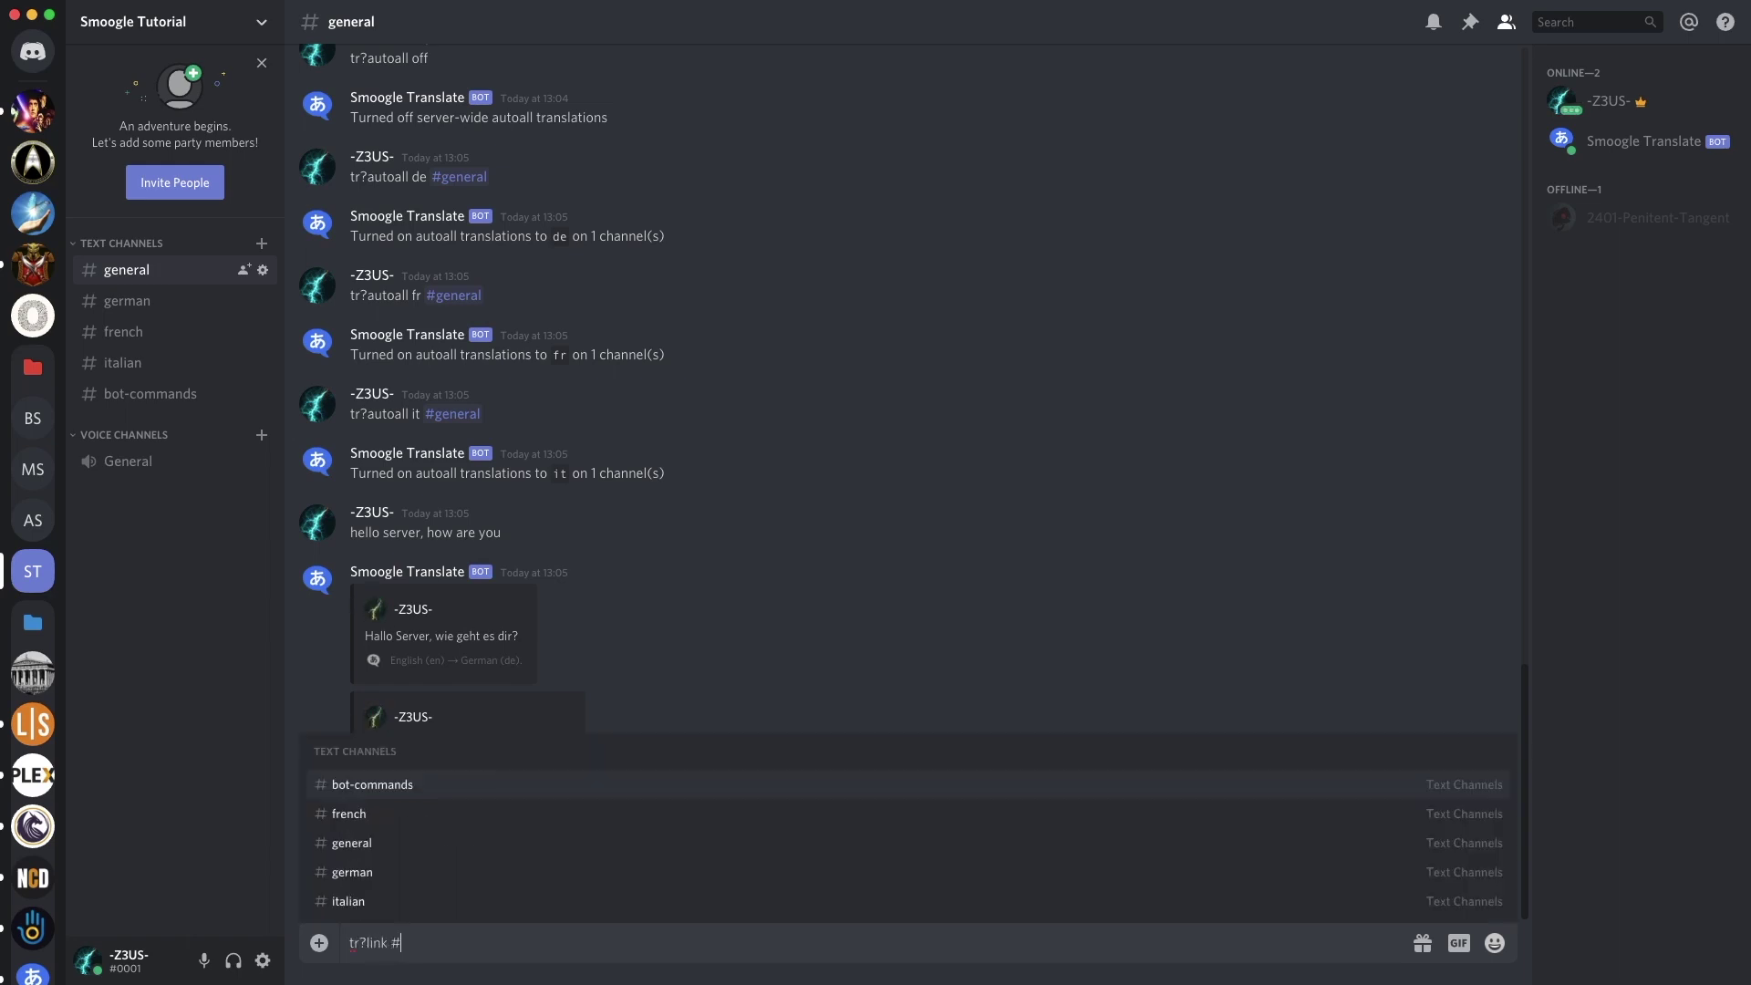
text(ge)
Link #general to #german for de translations
key(Tab)
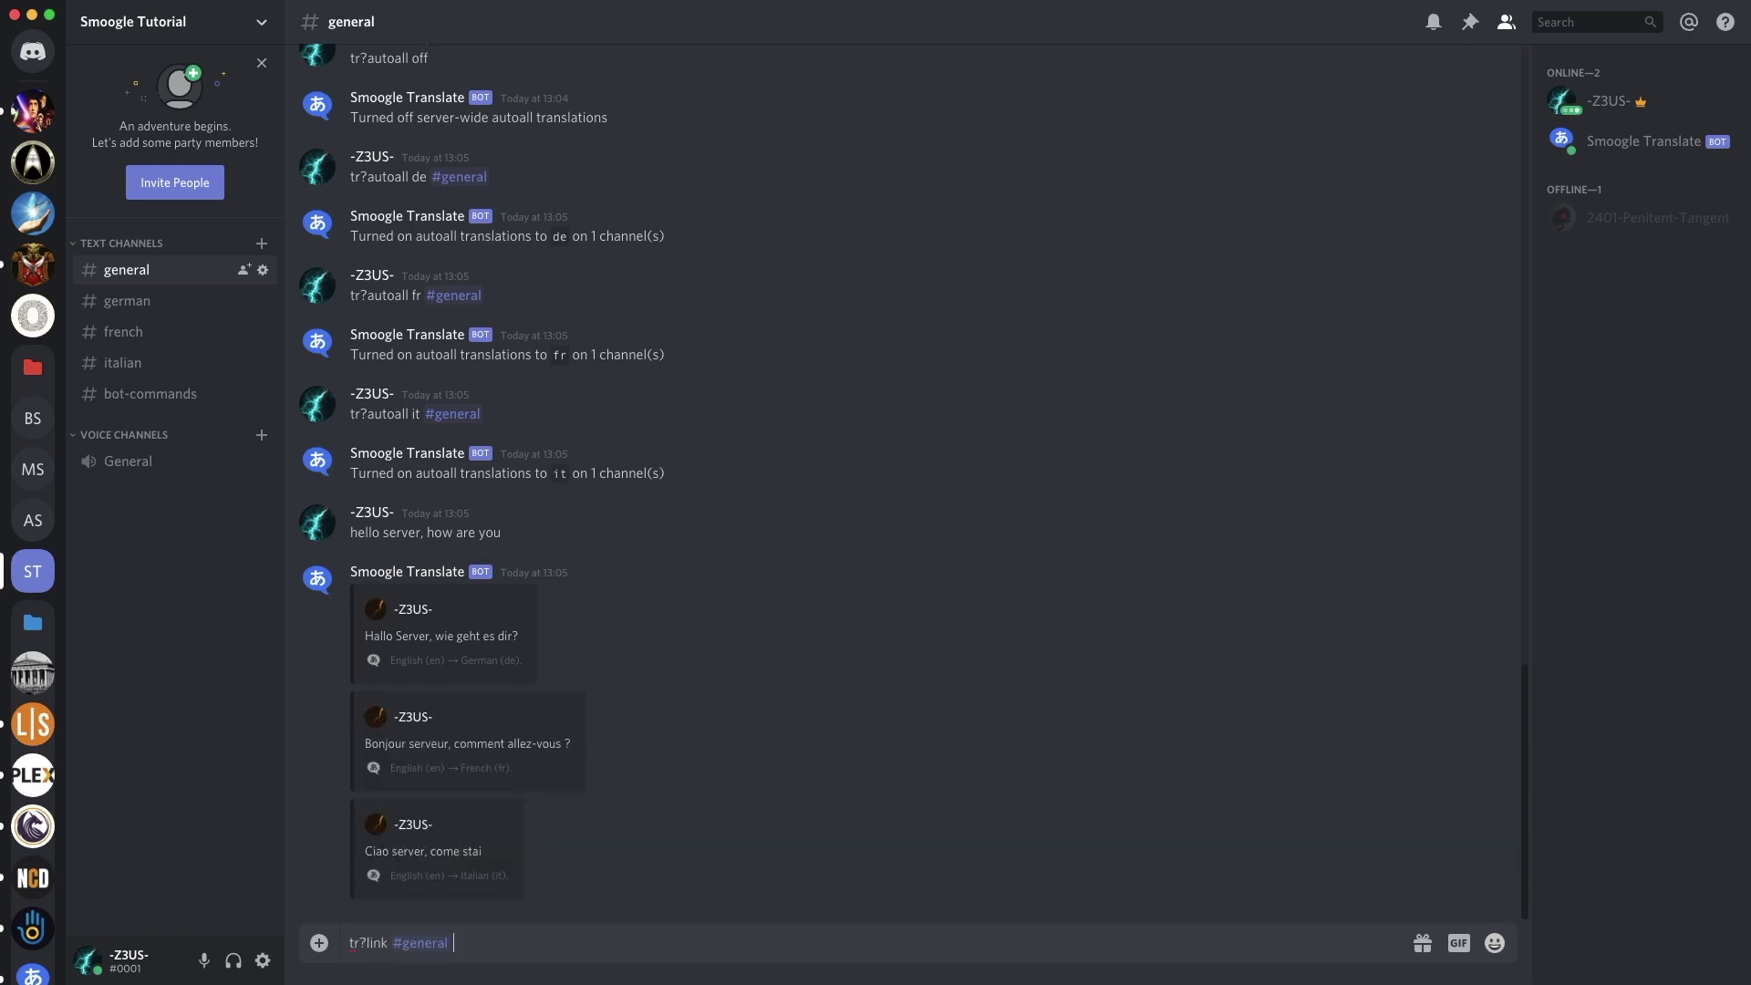
text(#)
text(germ)
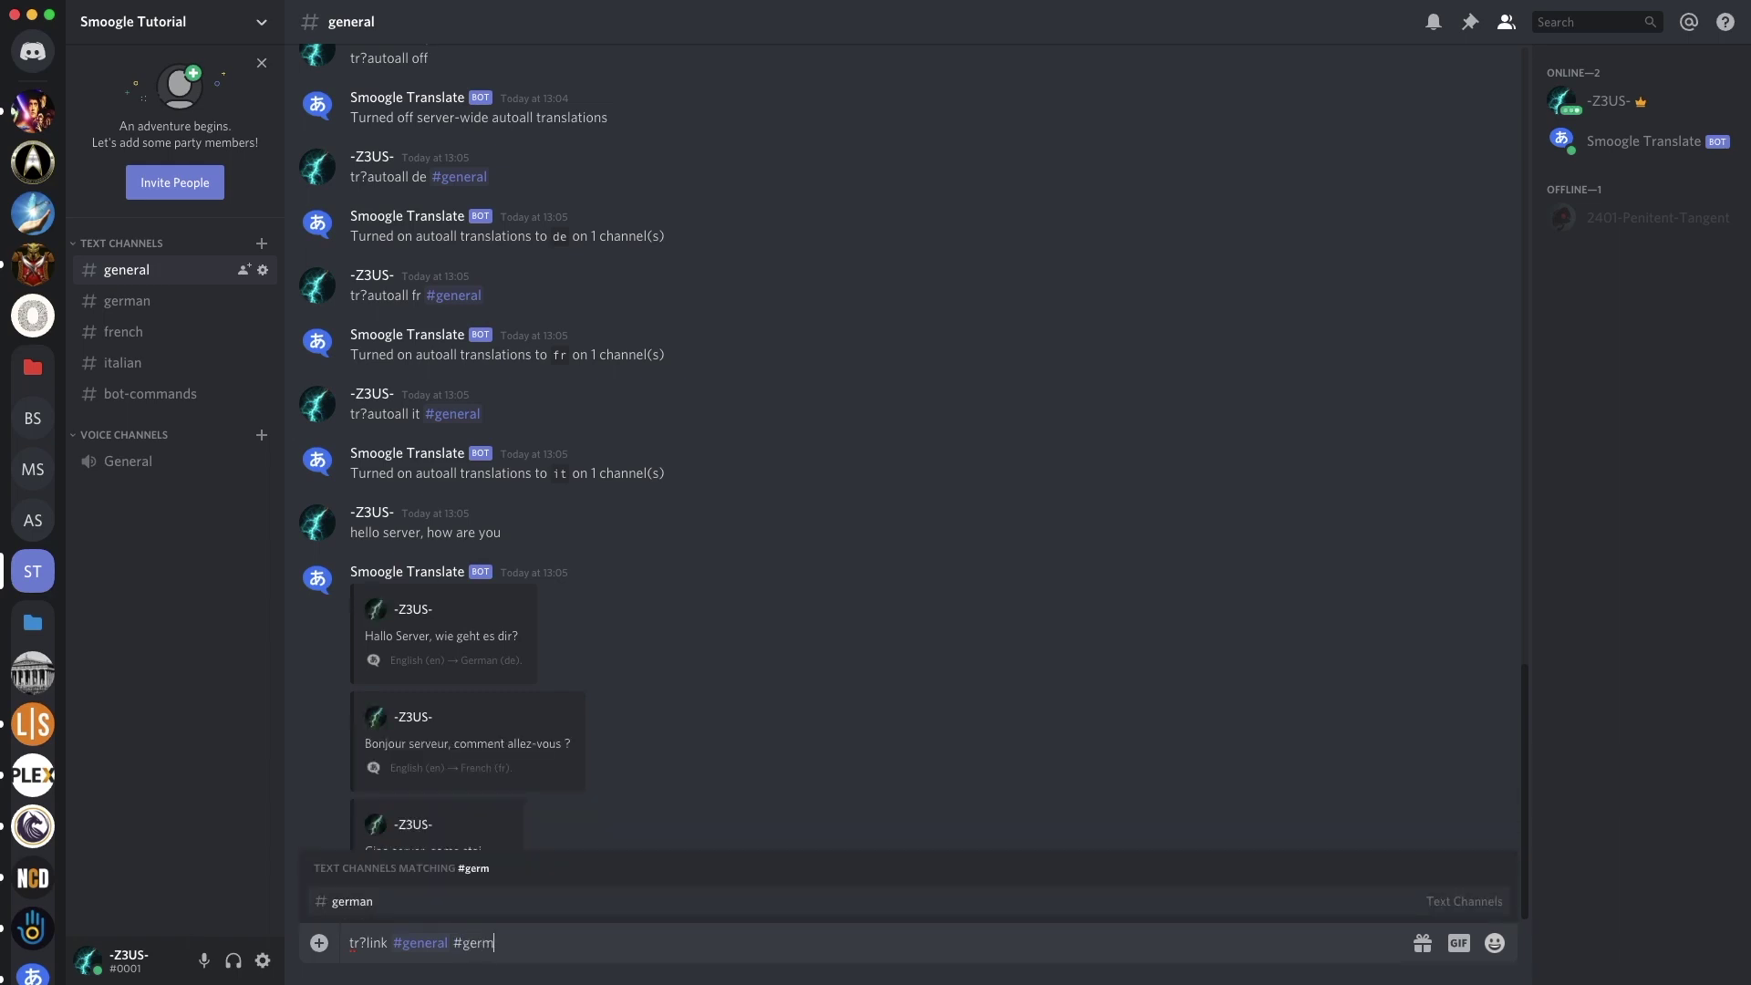
key(Tab)
text(de)
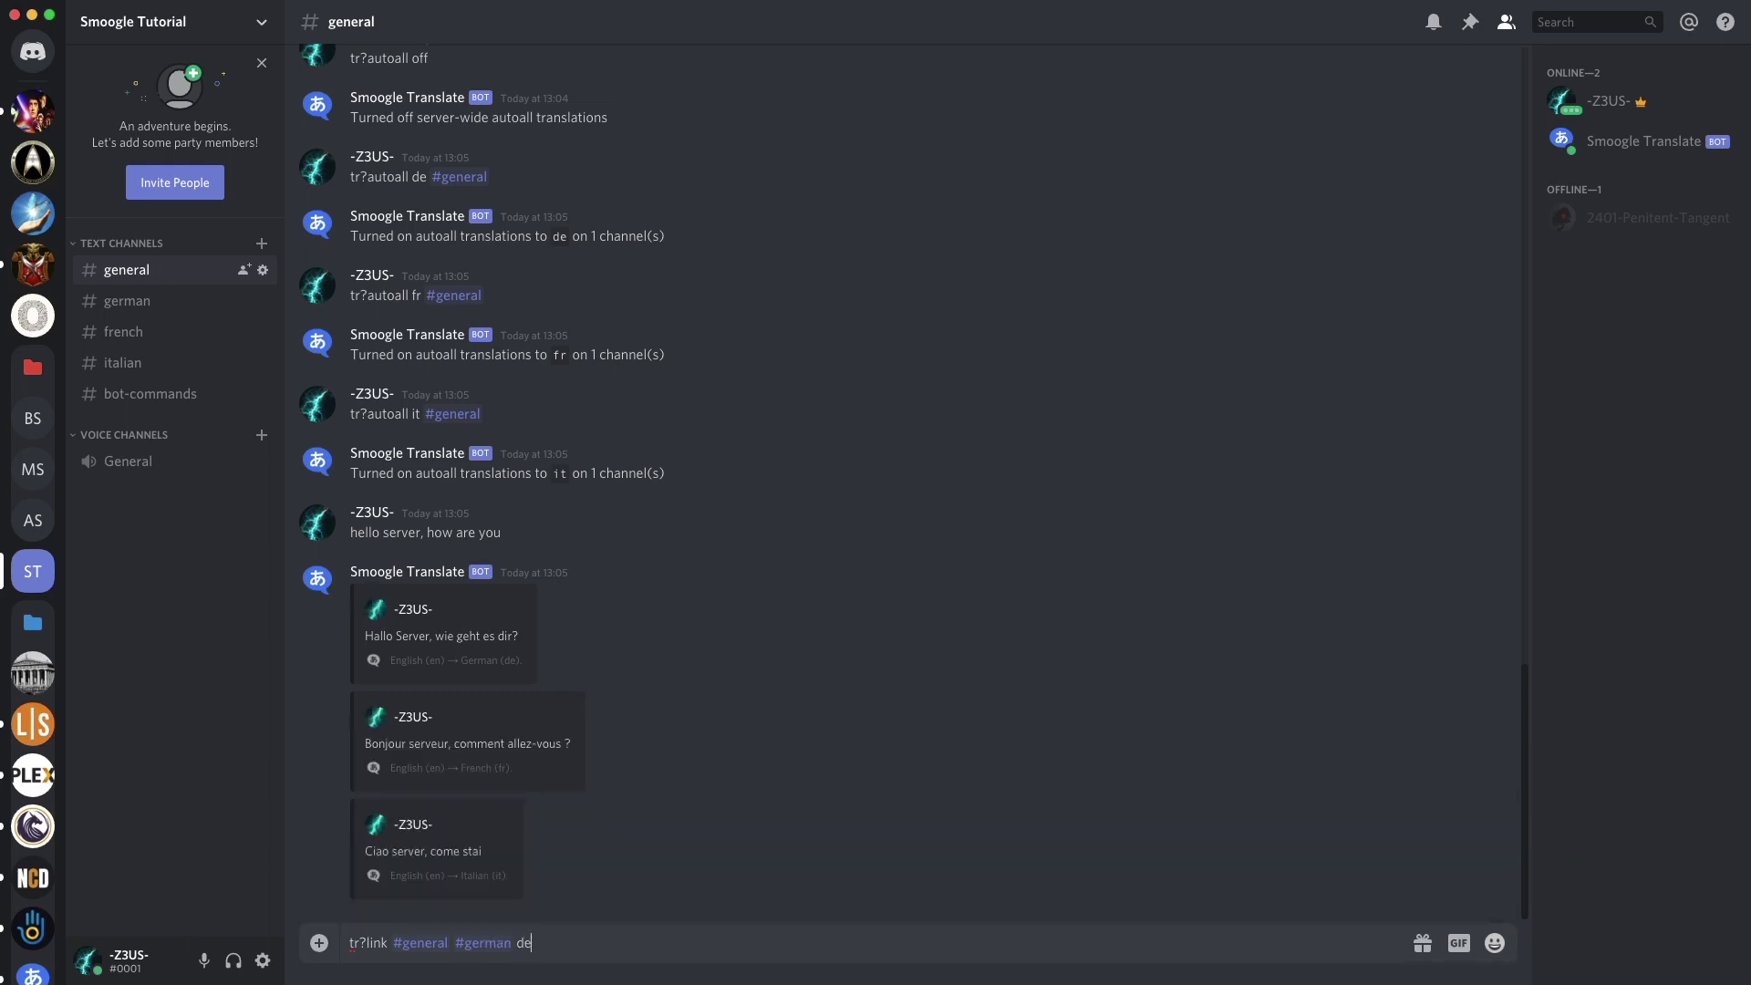
key(Return)
Link #general to #french for fr translations
text(tr?link )
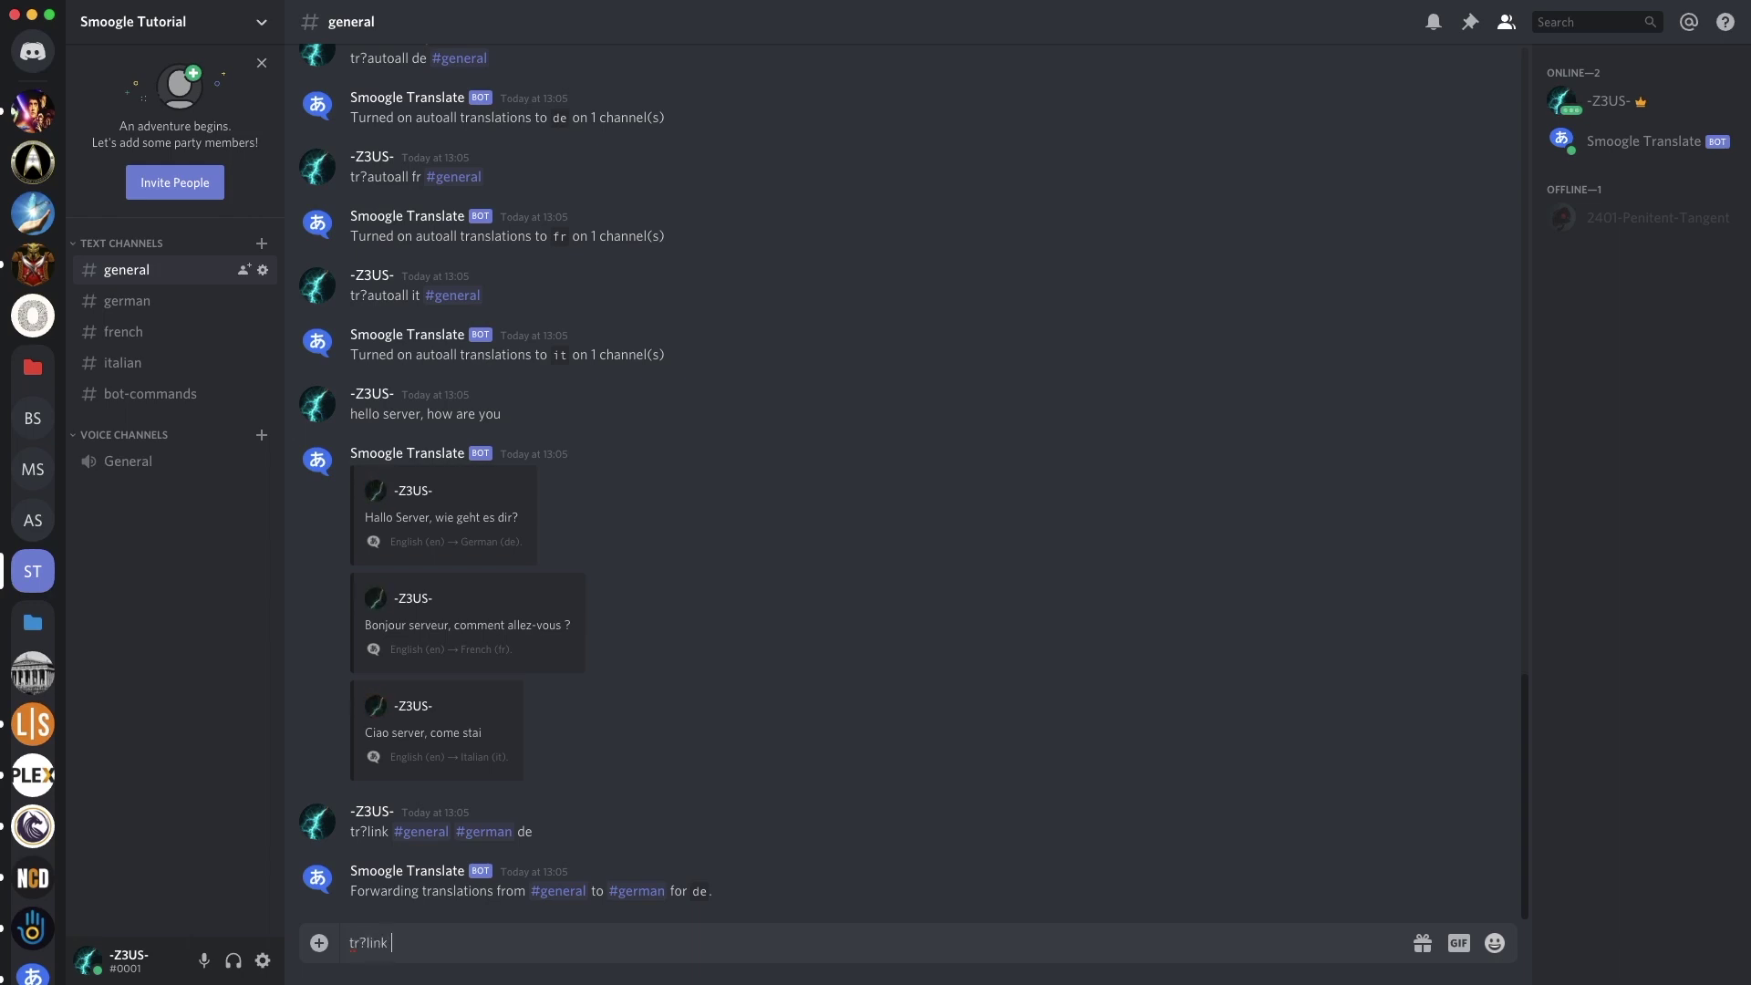
text(#sgen)
key(Tab)
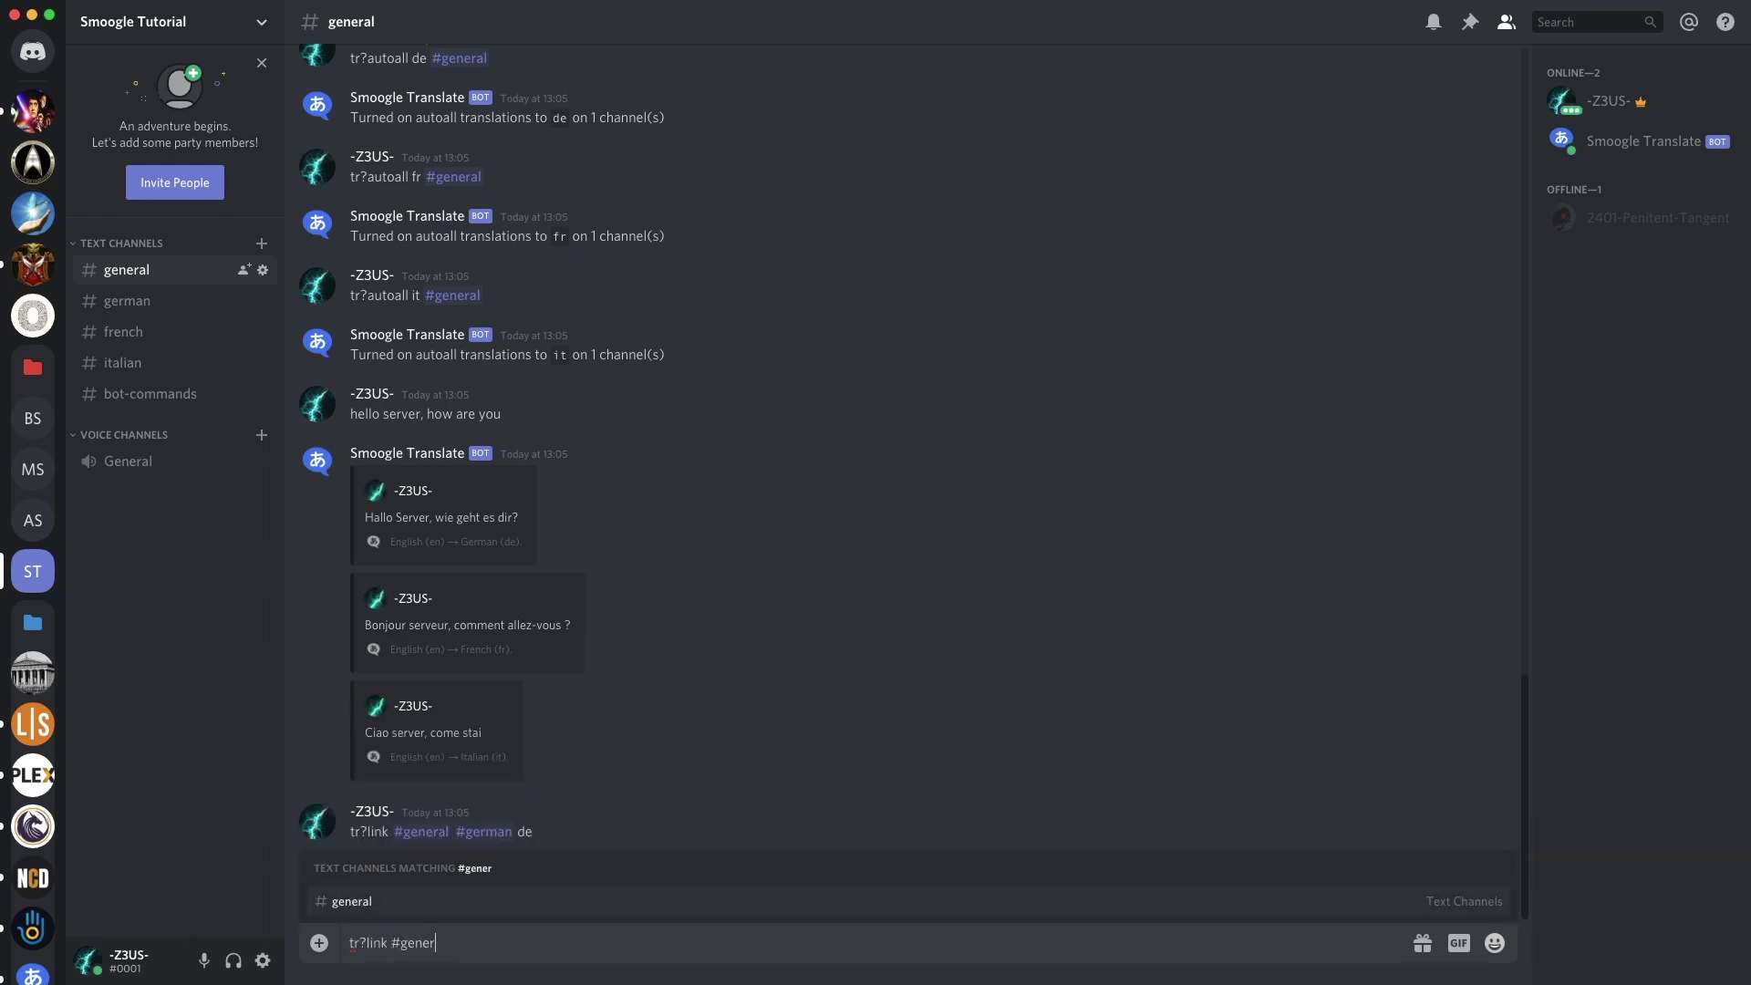
text(#s)
key(BackSpace)
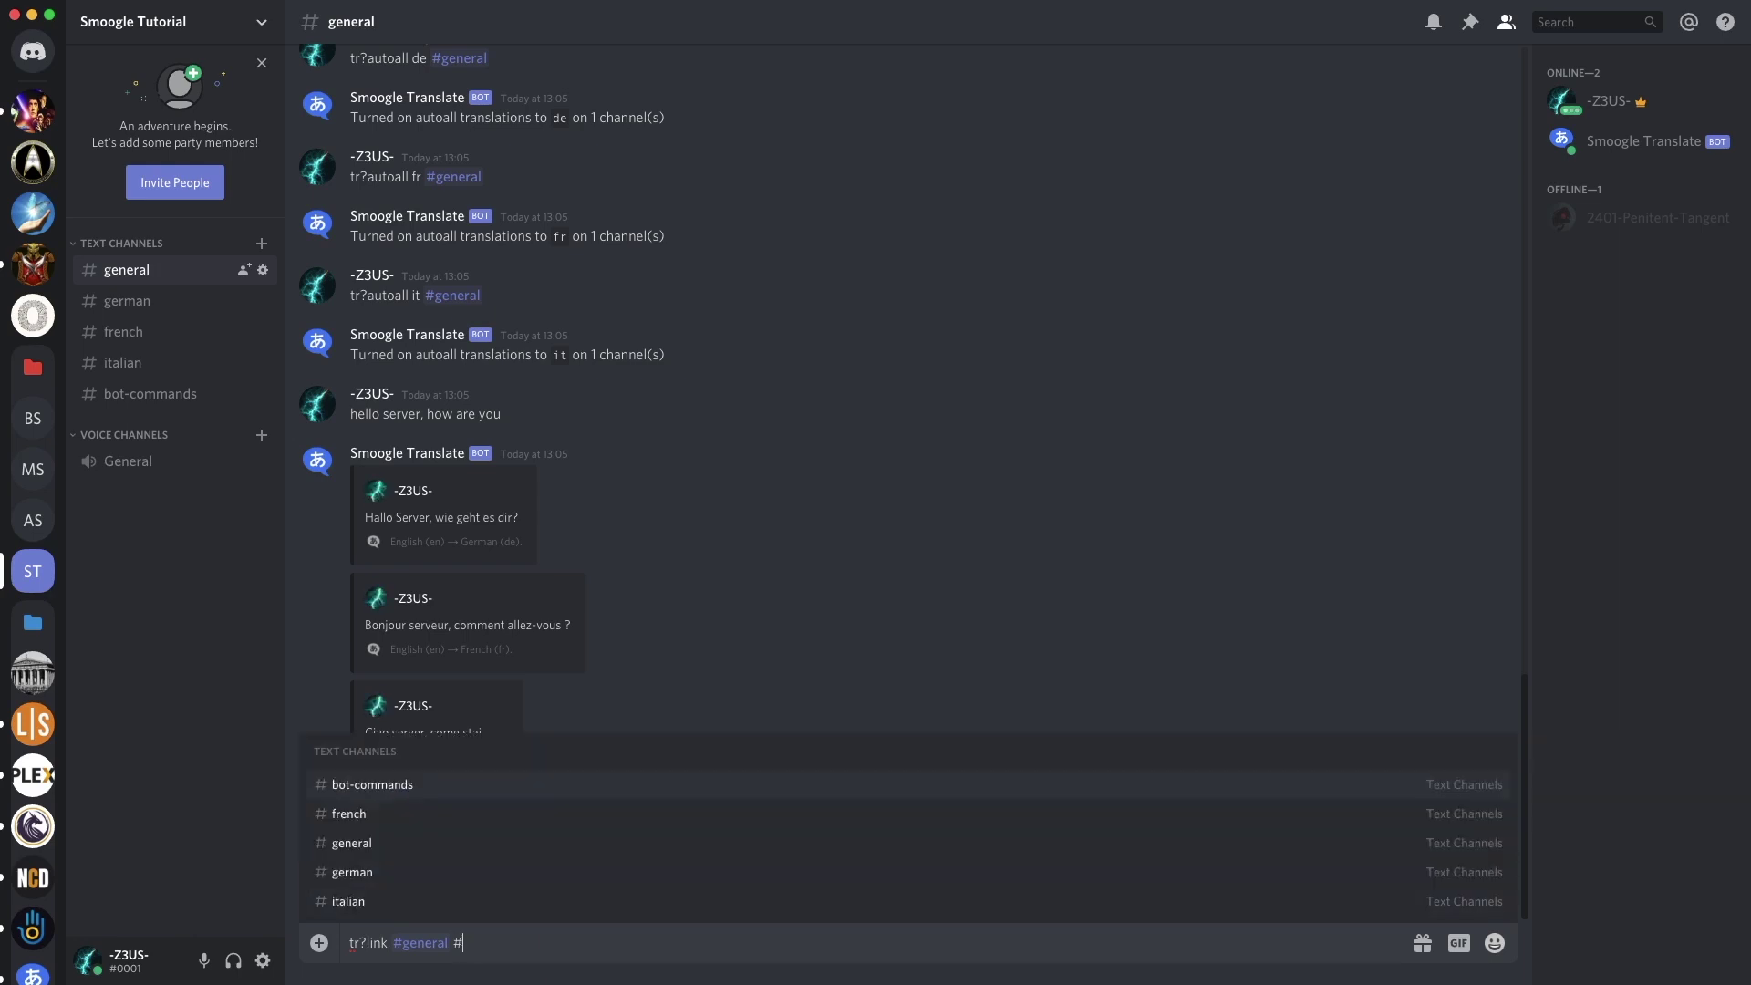
text(f)
key(Tab)
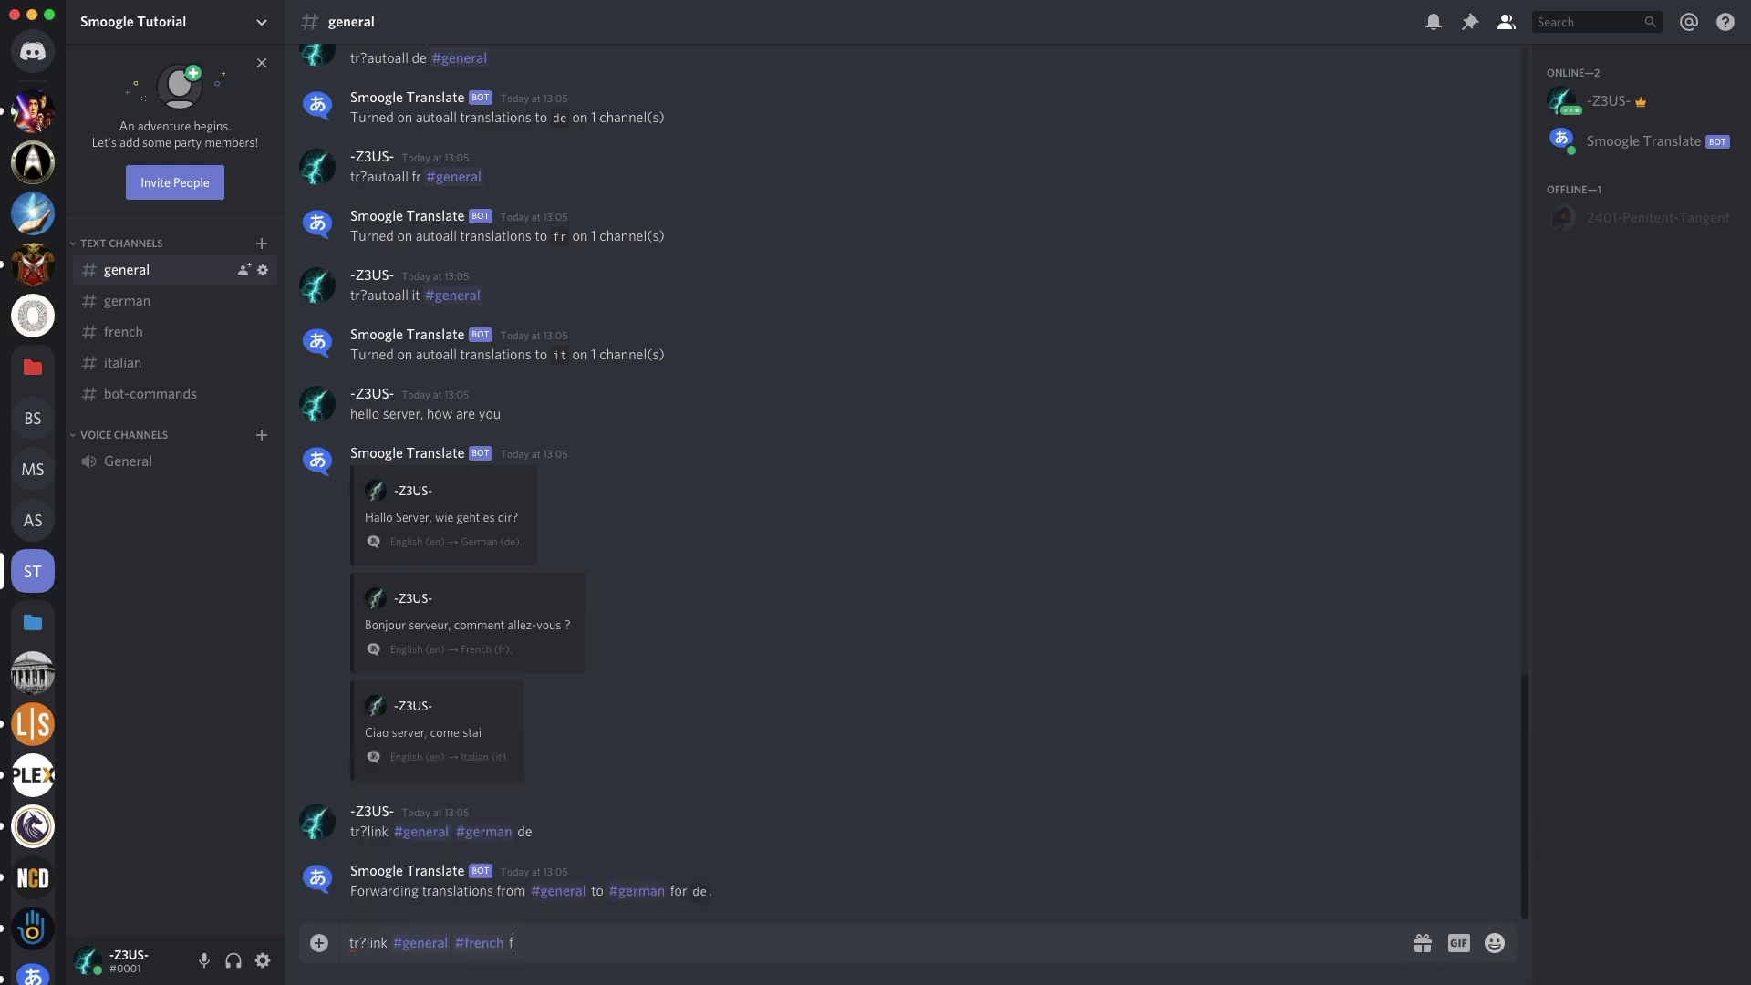
text(r)
key(Return)
Link #general to #italian for it translations
text(tr>)
key(BackSpace)
text(?link #)
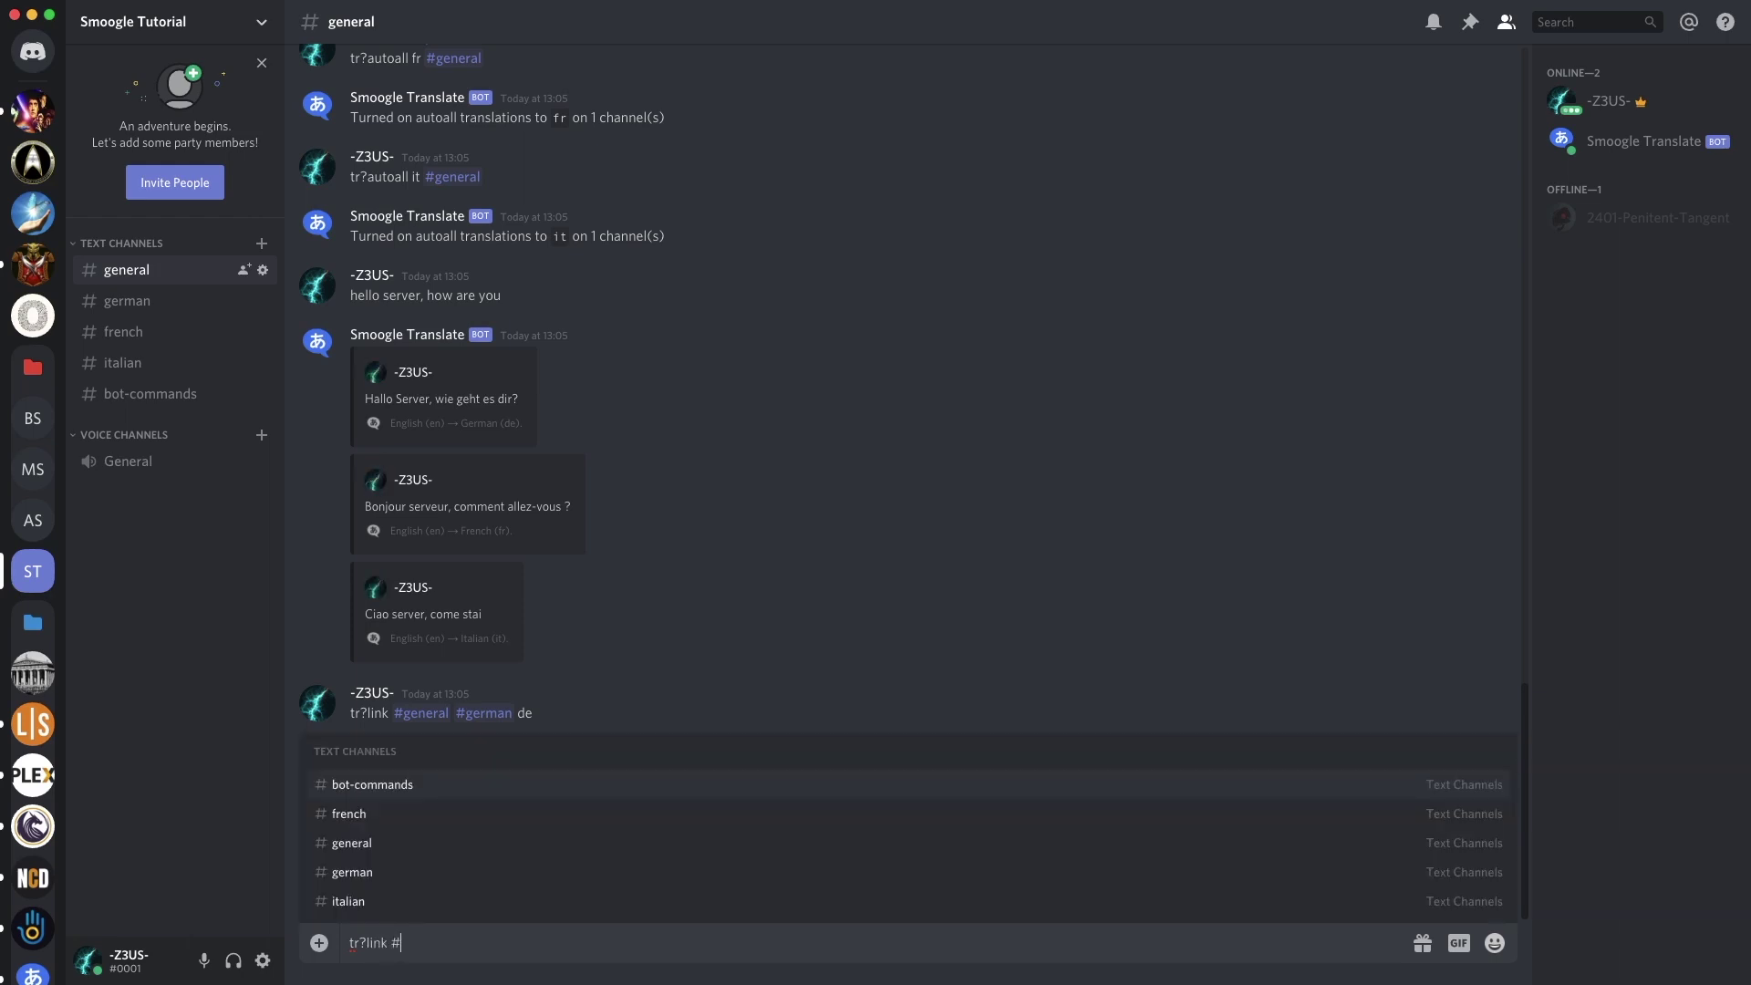
text(g)
key(Tab)
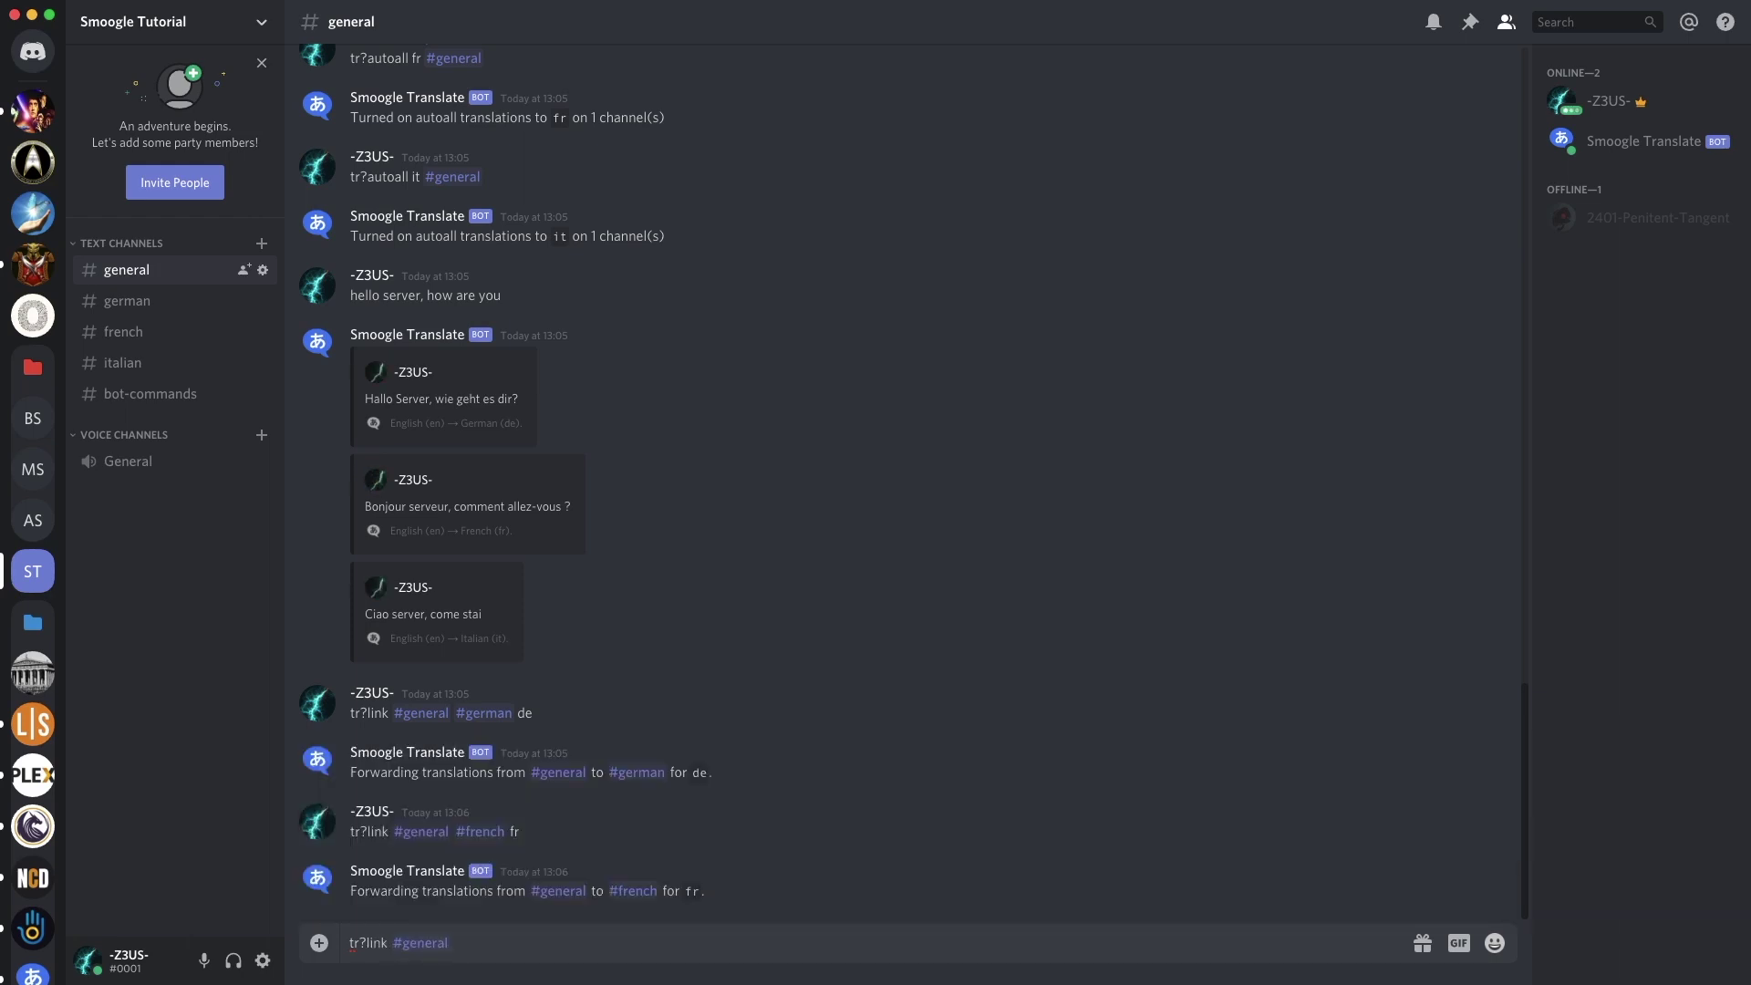
text(#it)
key(Tab)
text(it)
key(Return)
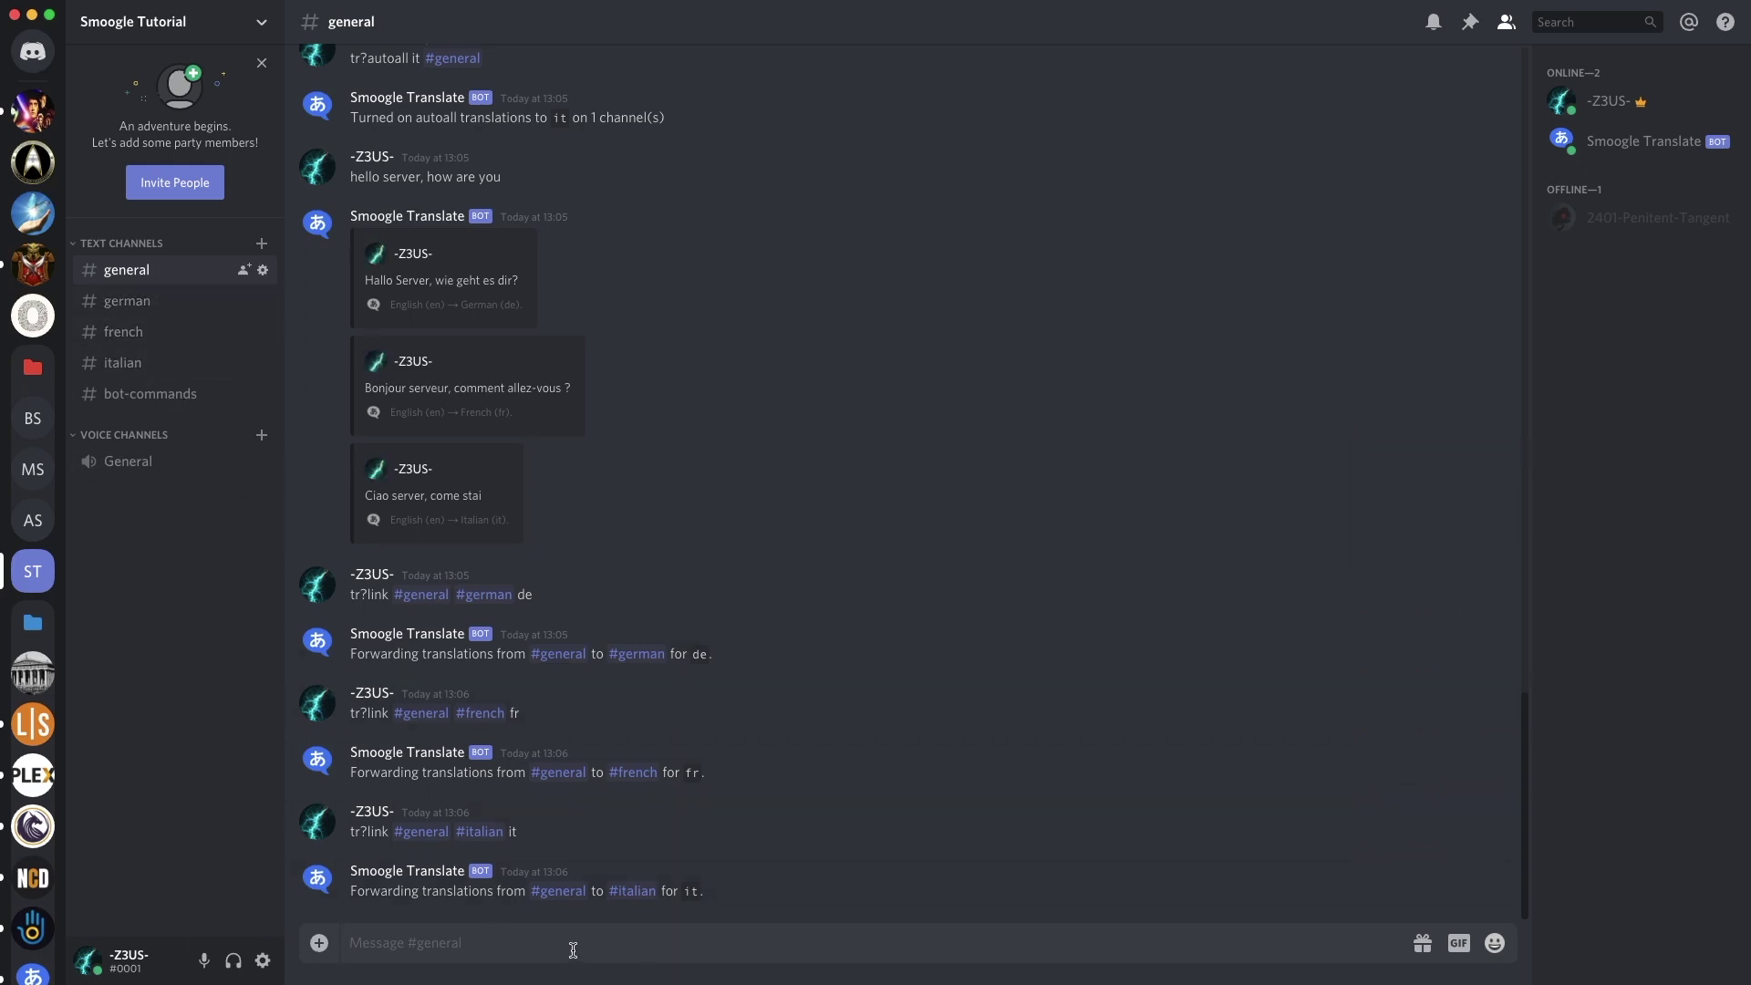
Post 'Hello server this is a test' in #general and check #german, #french and #italian
text(Hello serve,r this is a test)
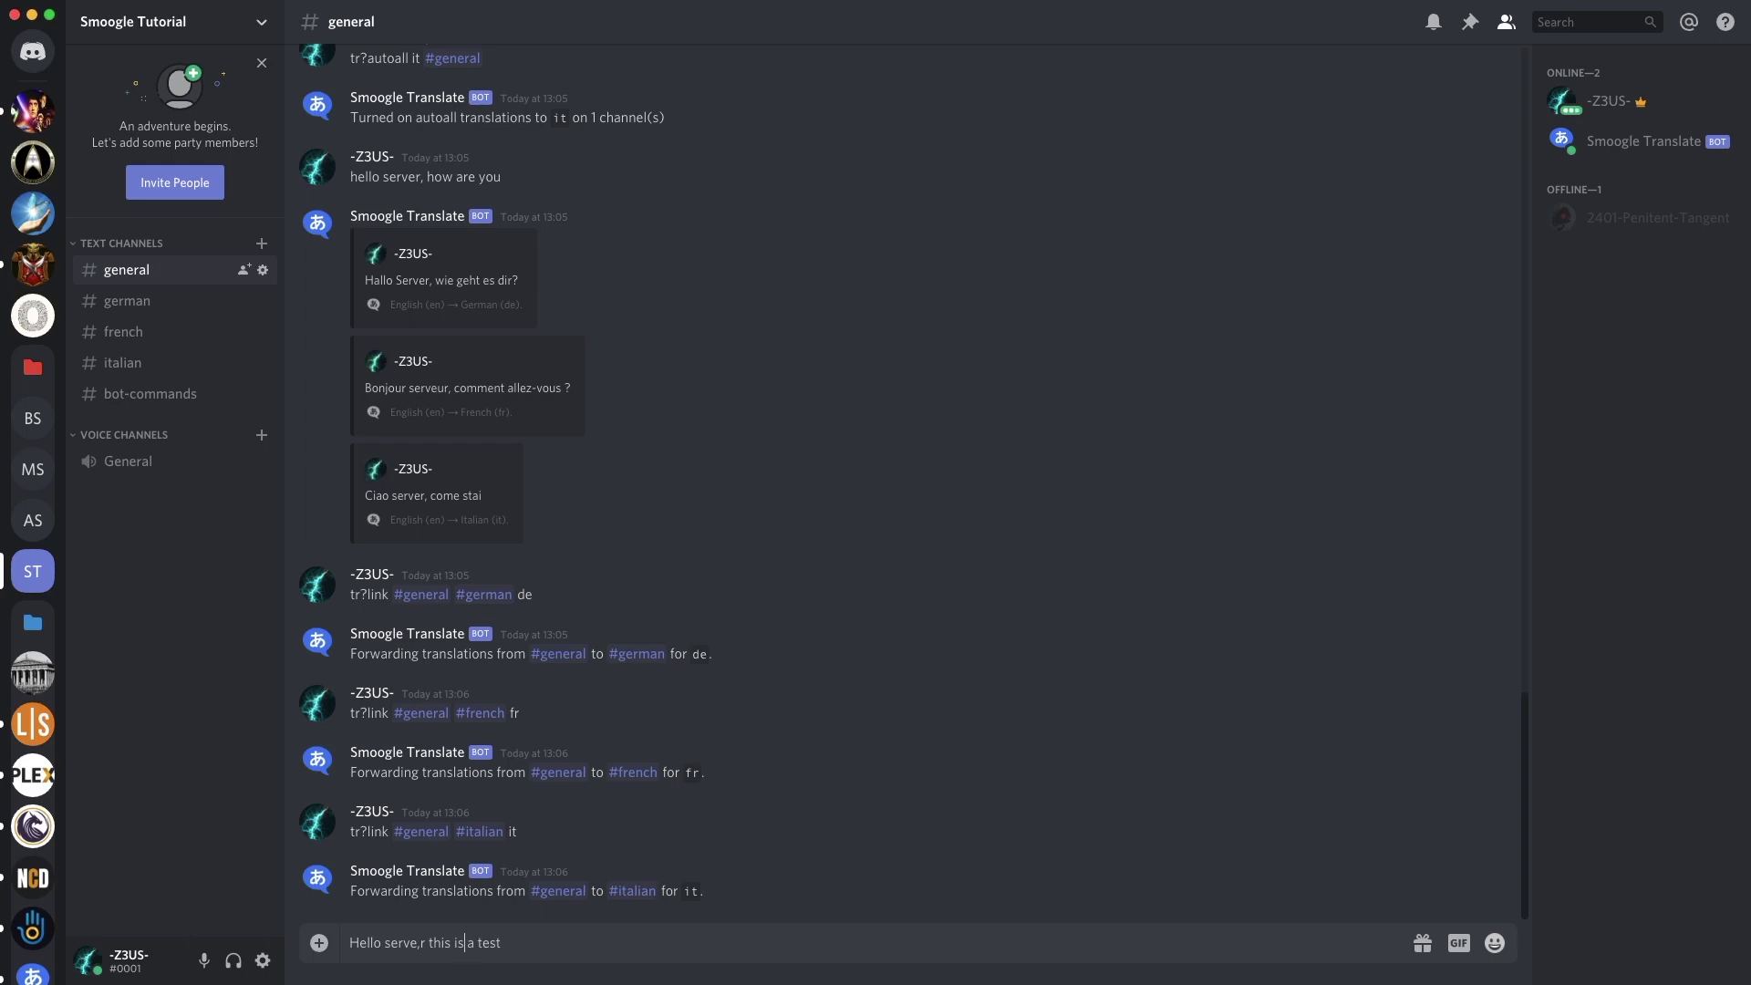
key(Return)
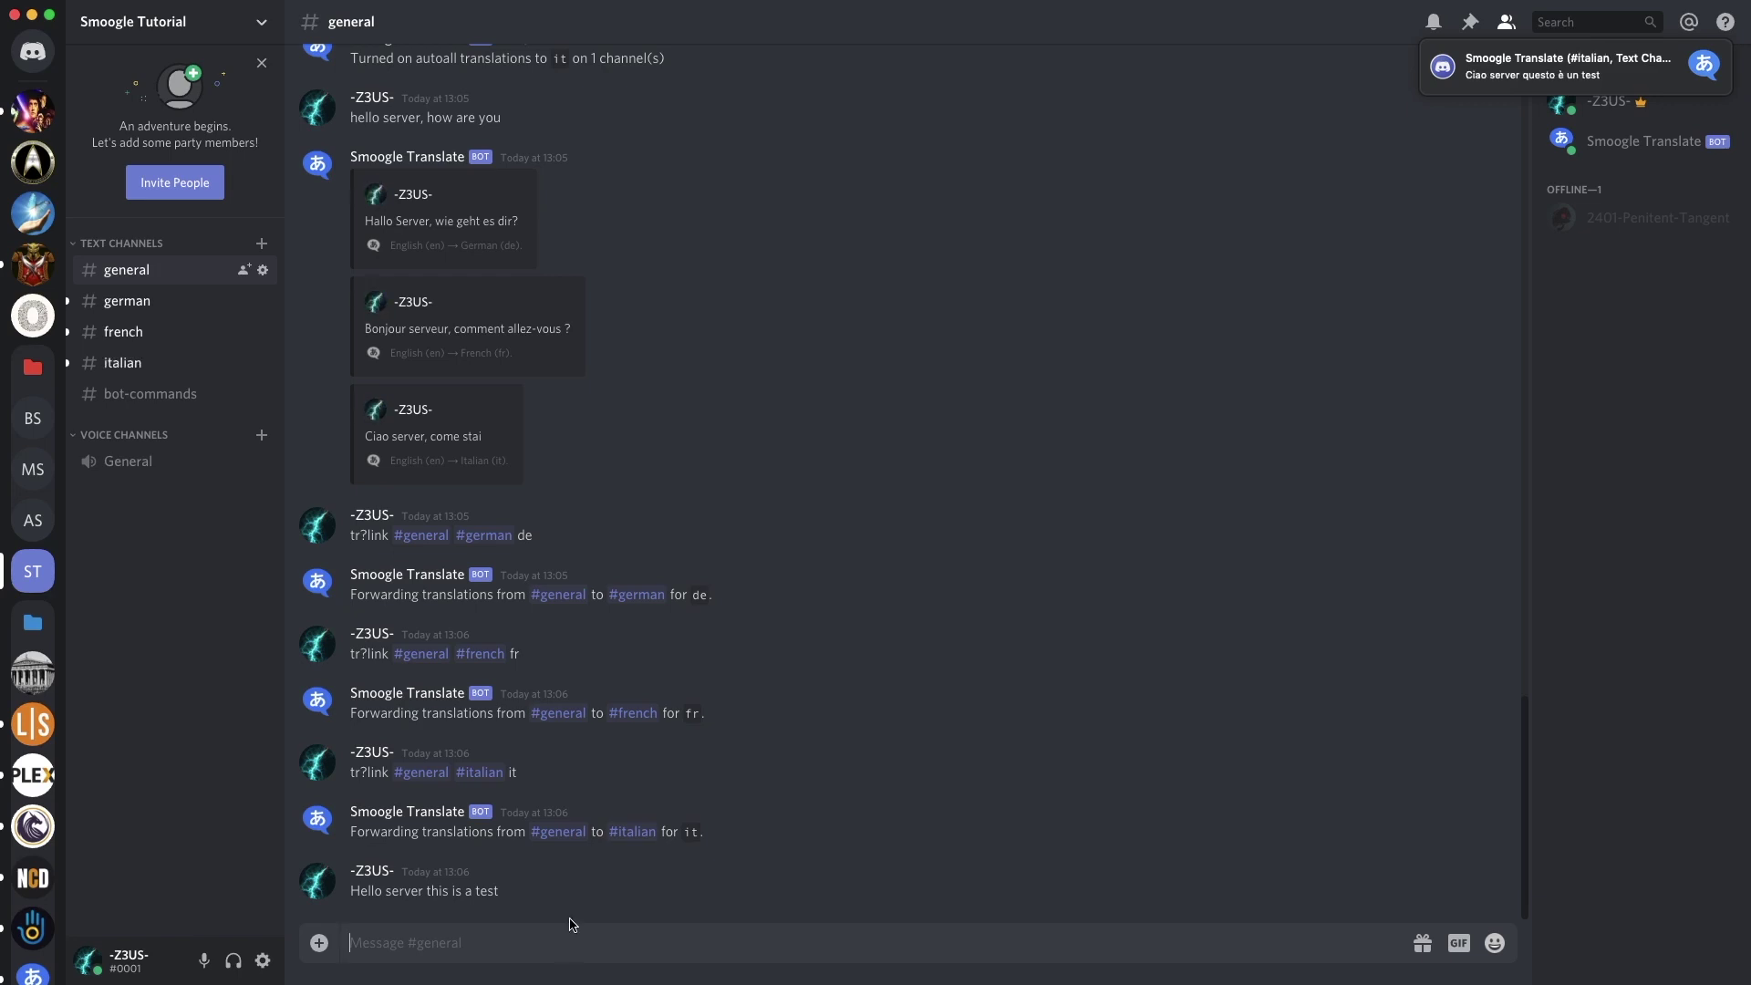
click(112, 303)
click(135, 332)
click(149, 370)
click(173, 272)
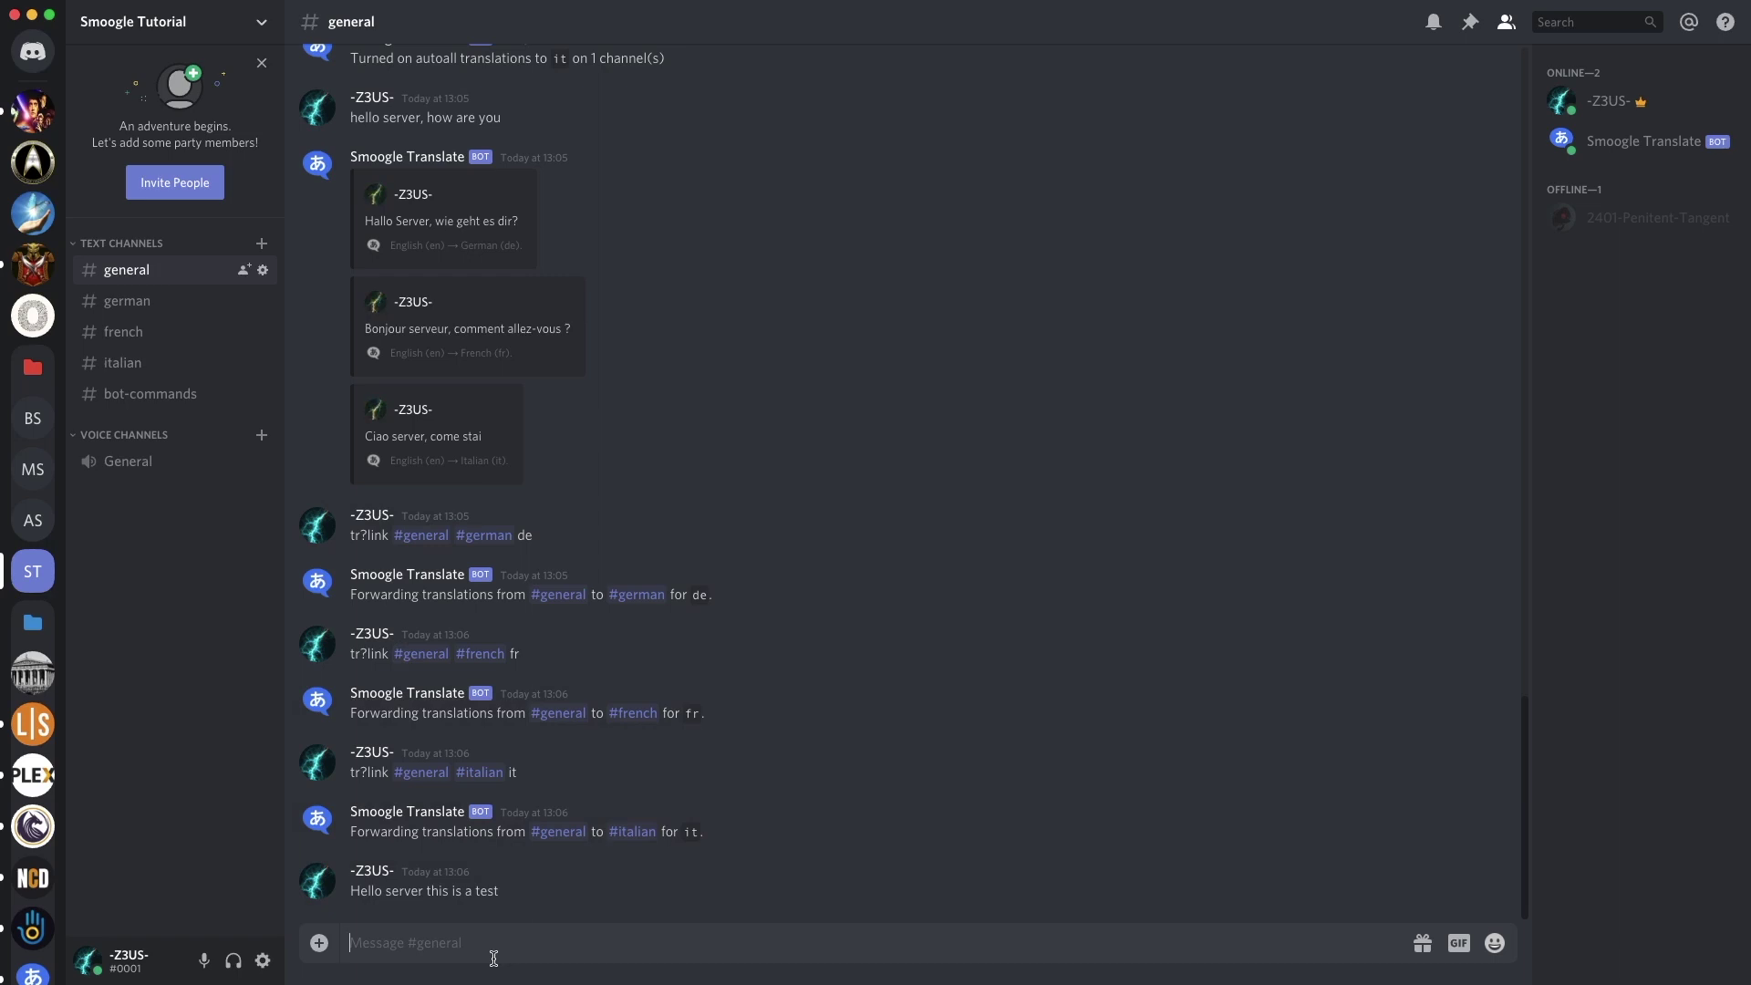
Unlink #general from #french and check the link status
text(tr?unlin)
text(k)
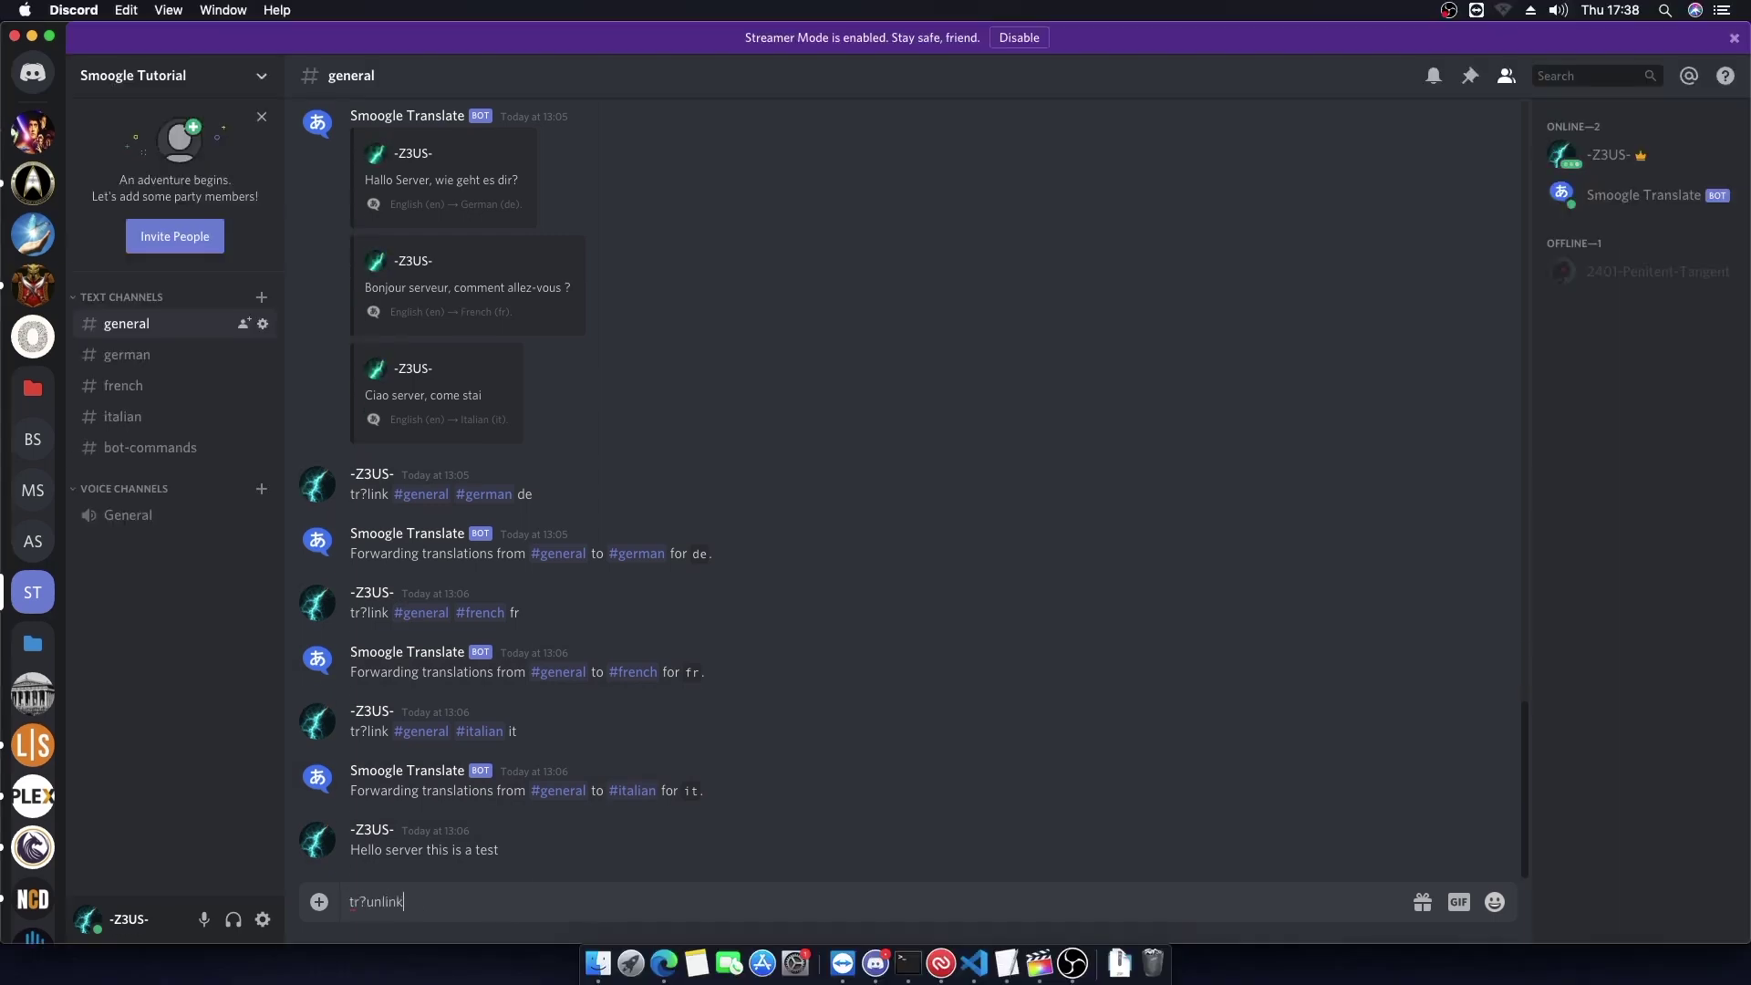
text( #)
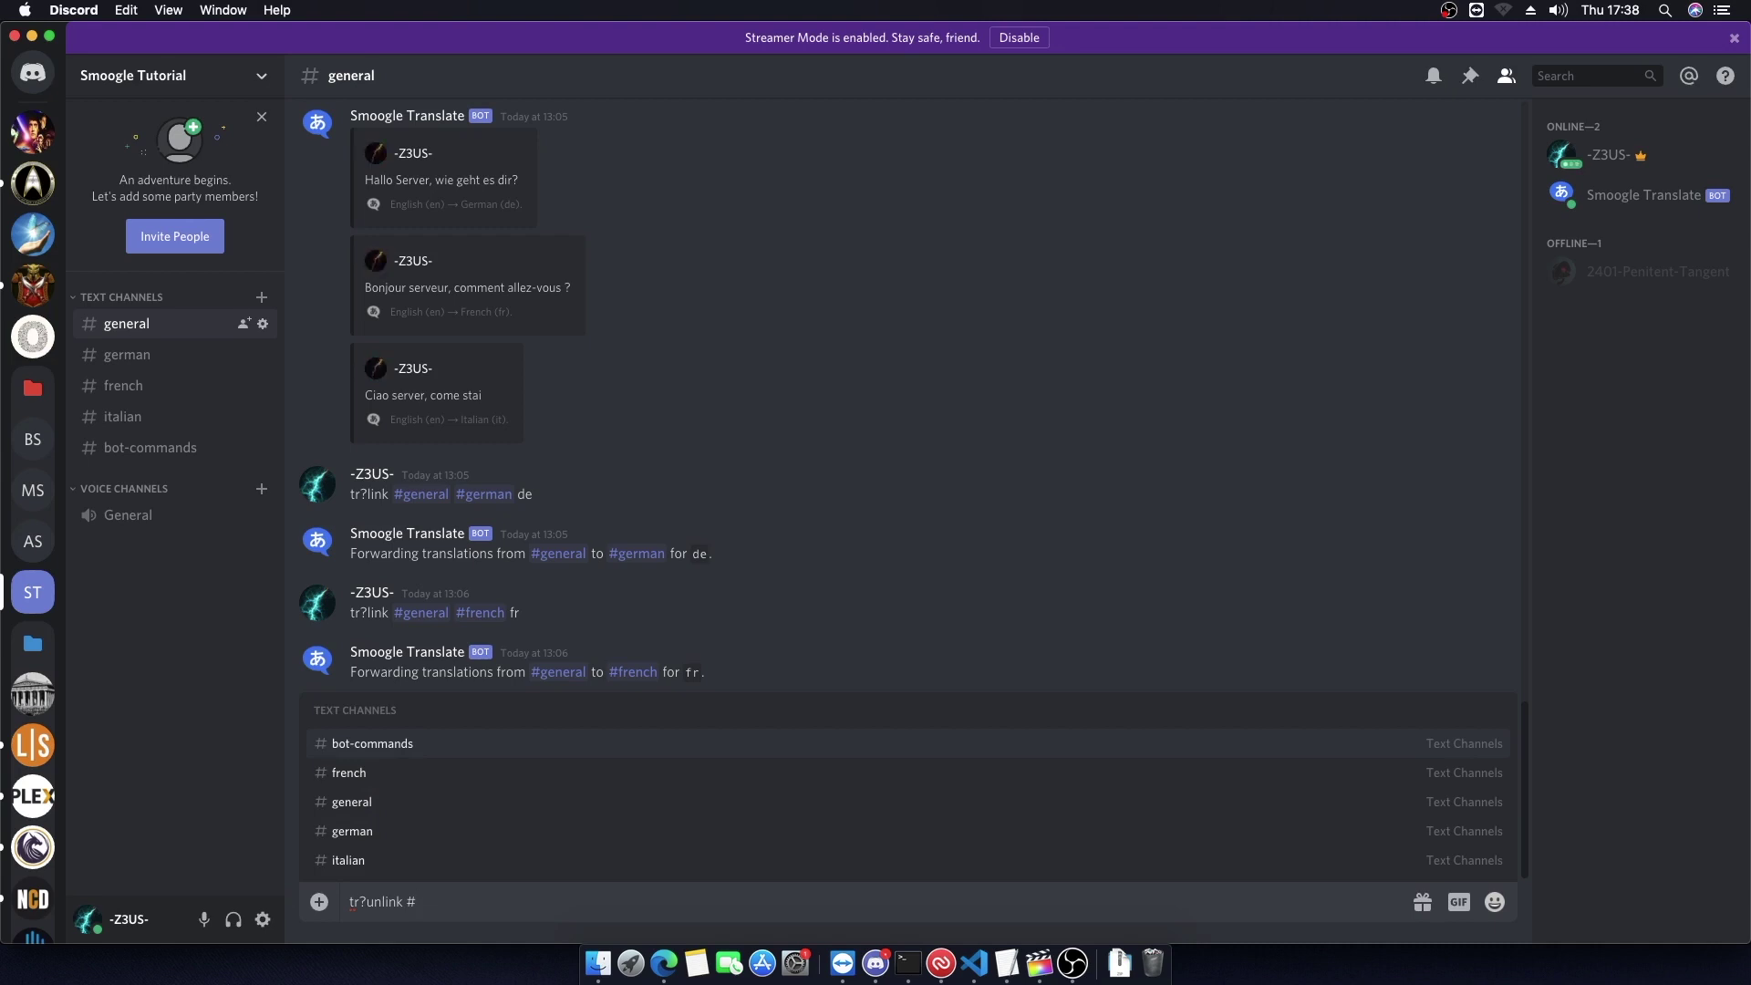
text(general)
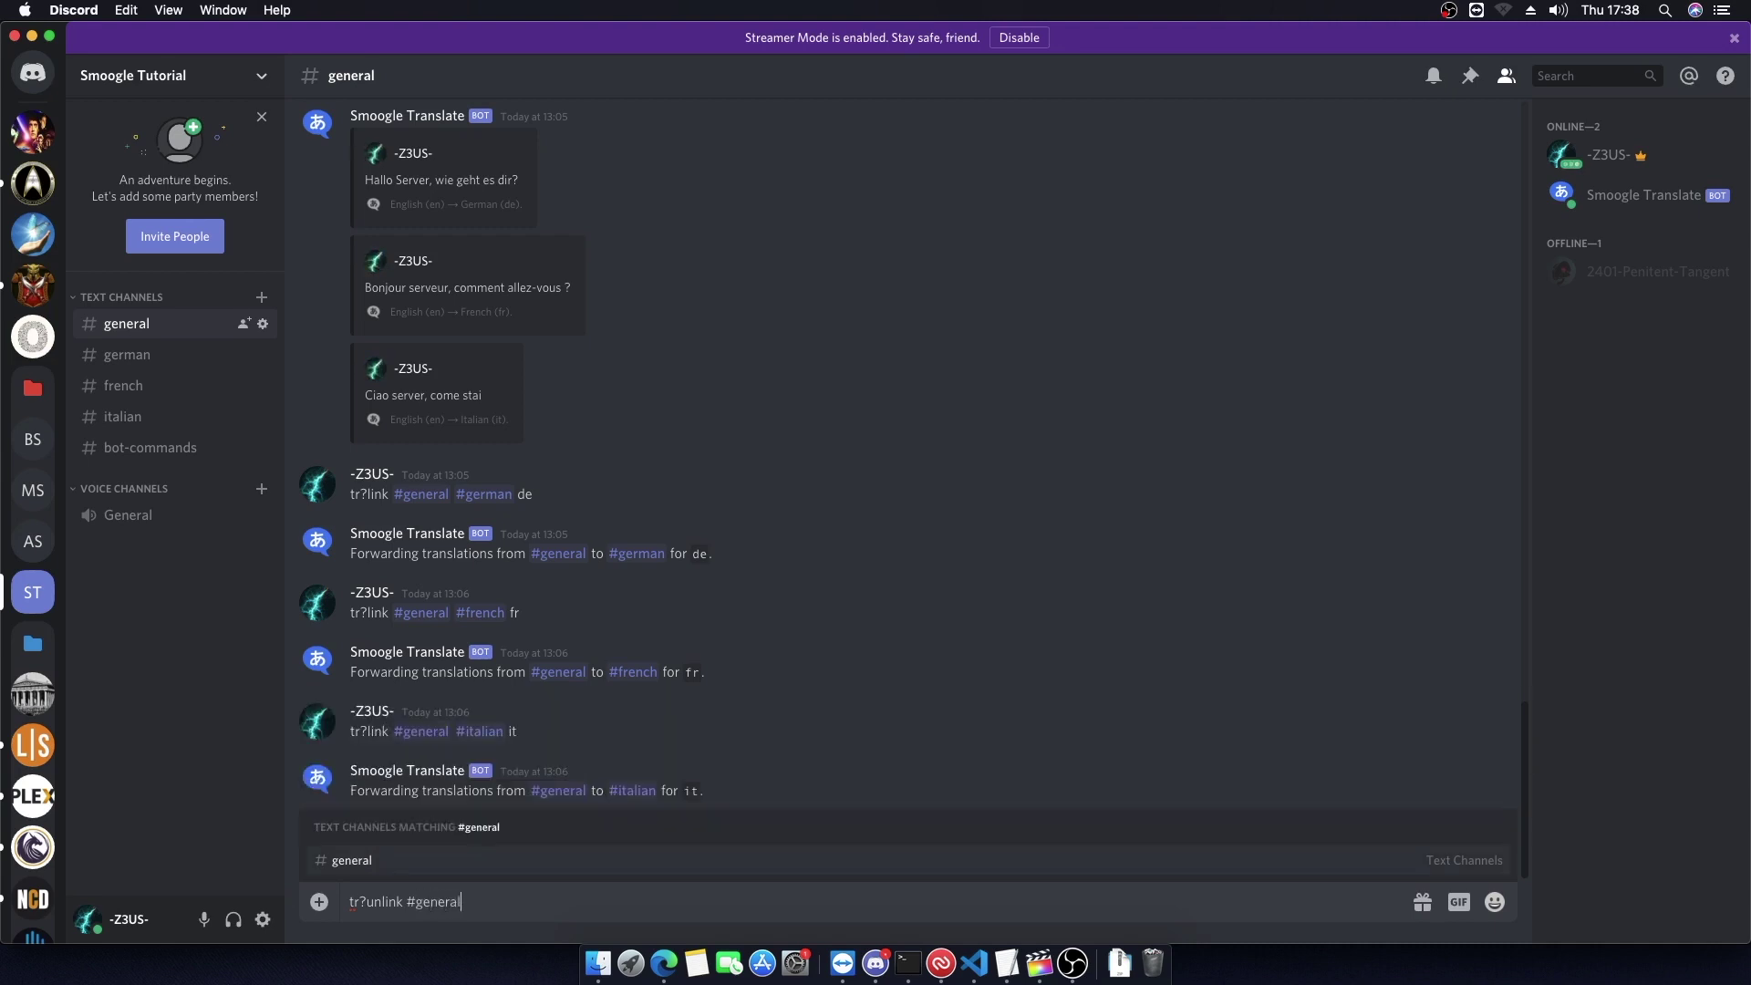
key(Tab)
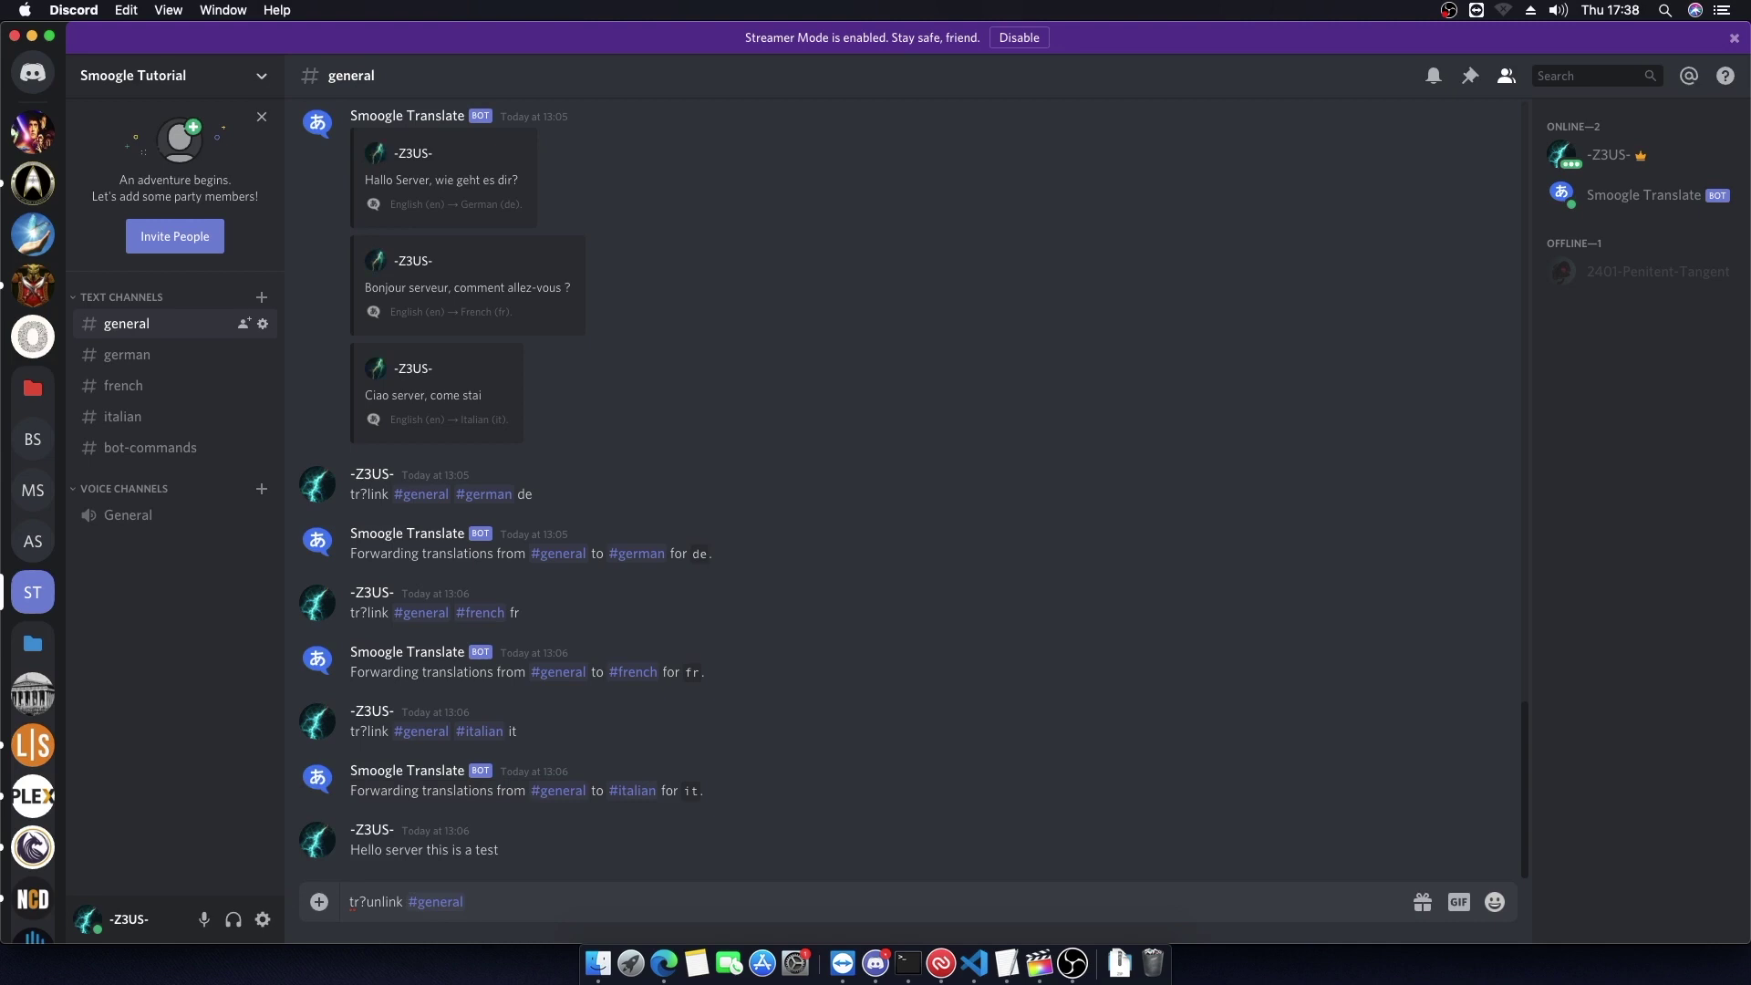
text(#)
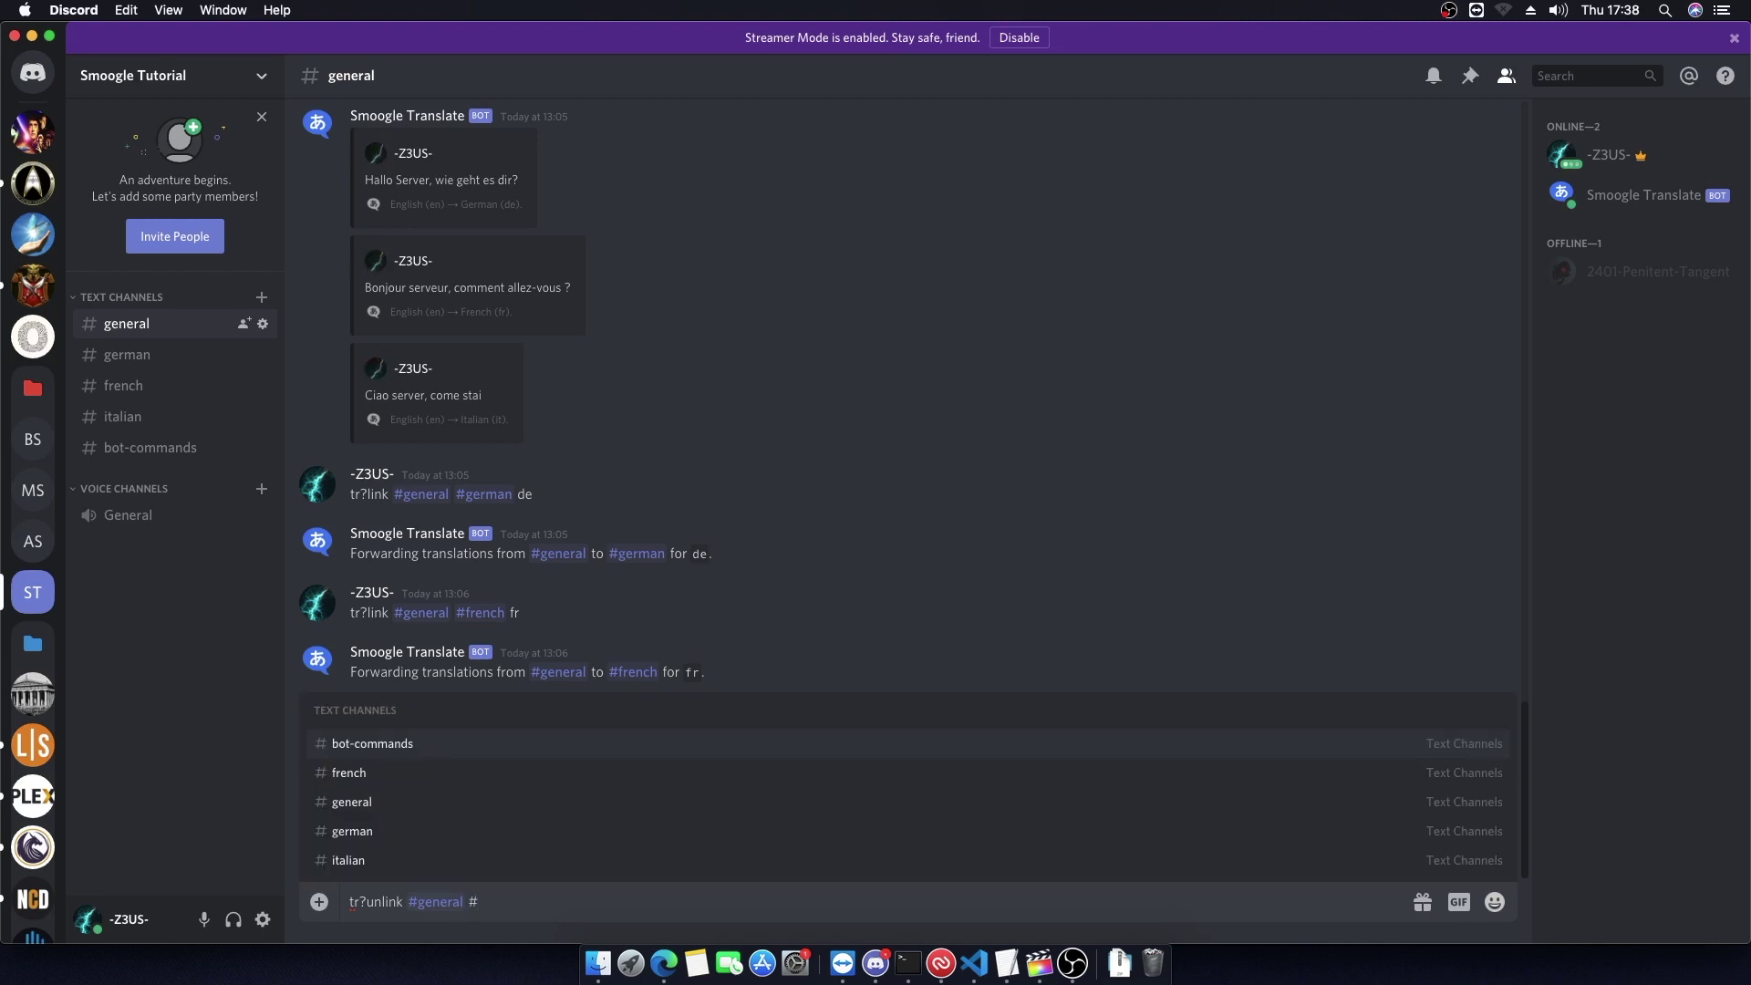
key(Tab)
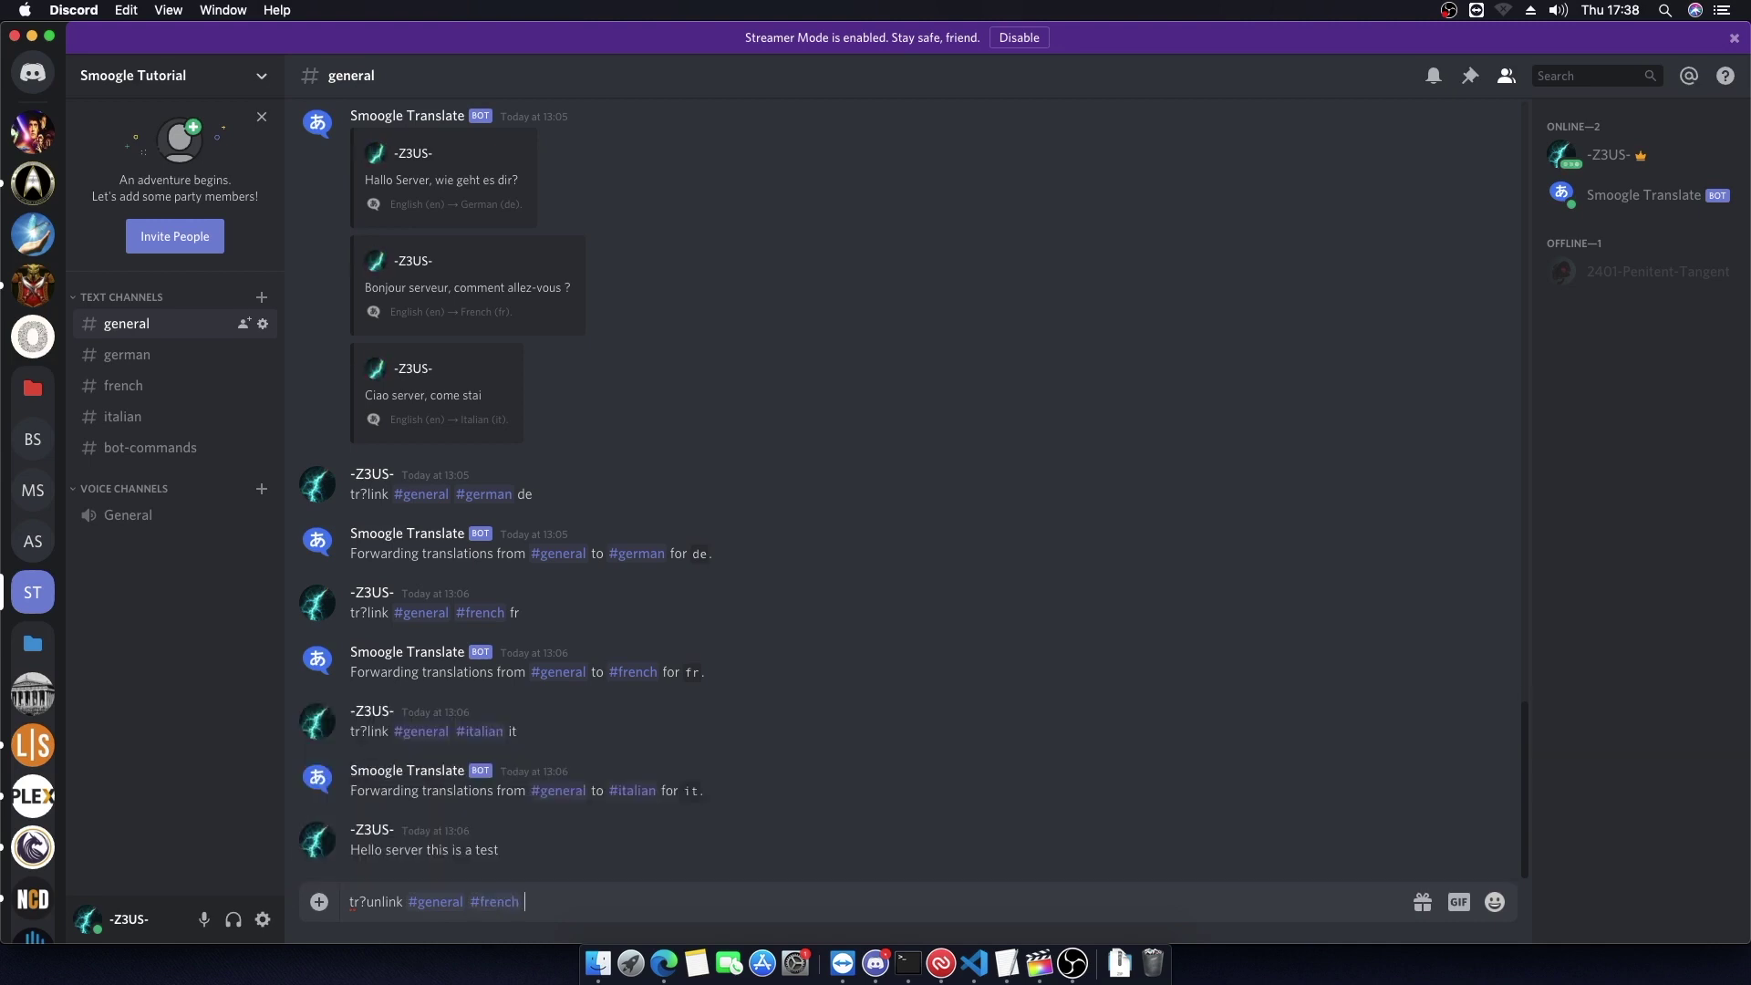
key(Return)
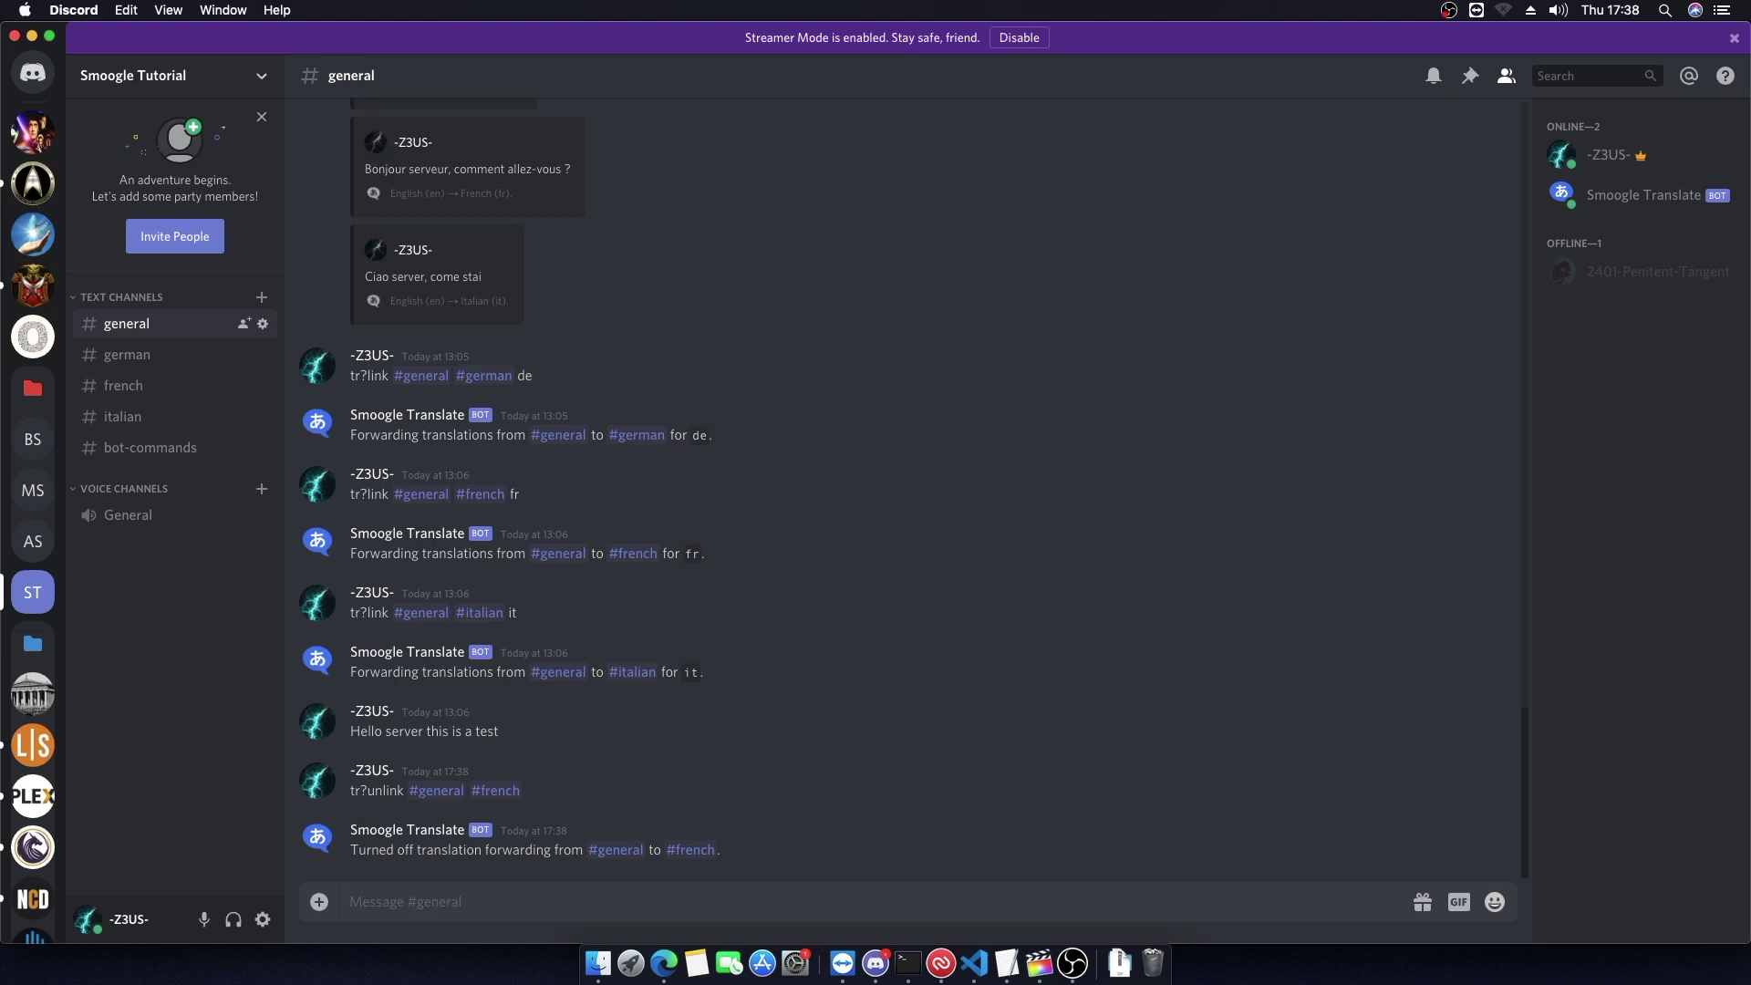
text(tr?link status)
key(Return)
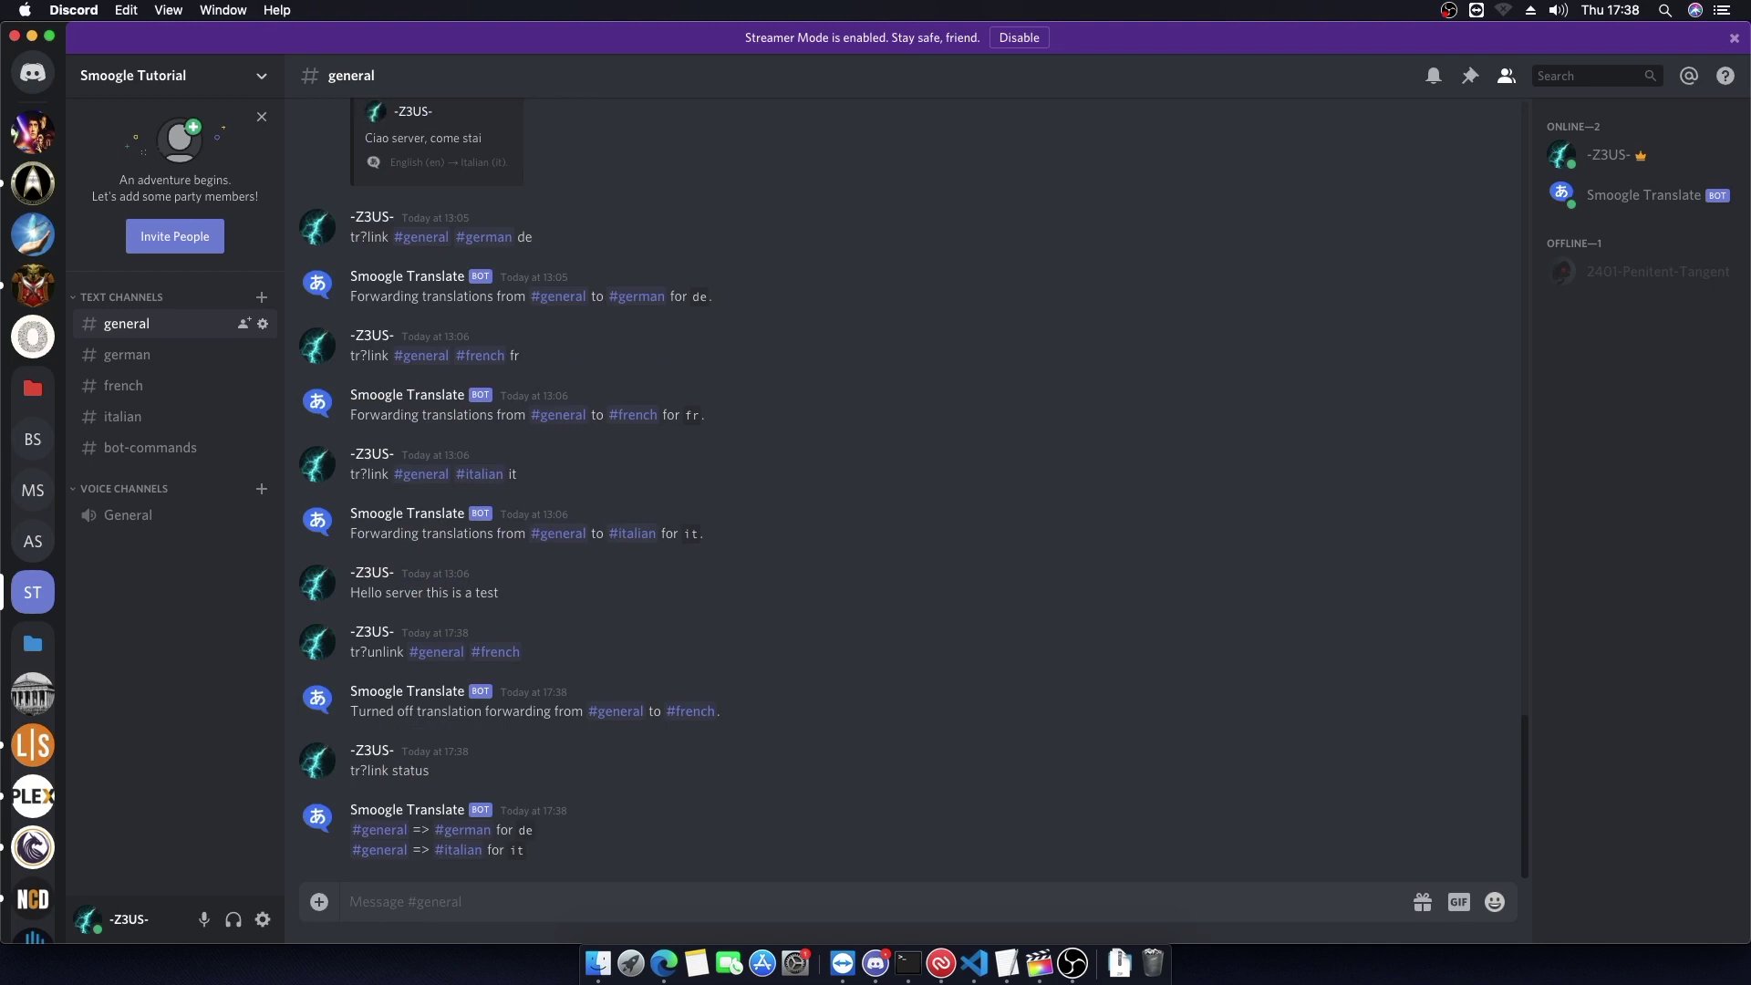
Remove all remaining links from #general with tr?unlink #general and recheck link status
text(tr?unlink #general)
key(Return)
key(Return)
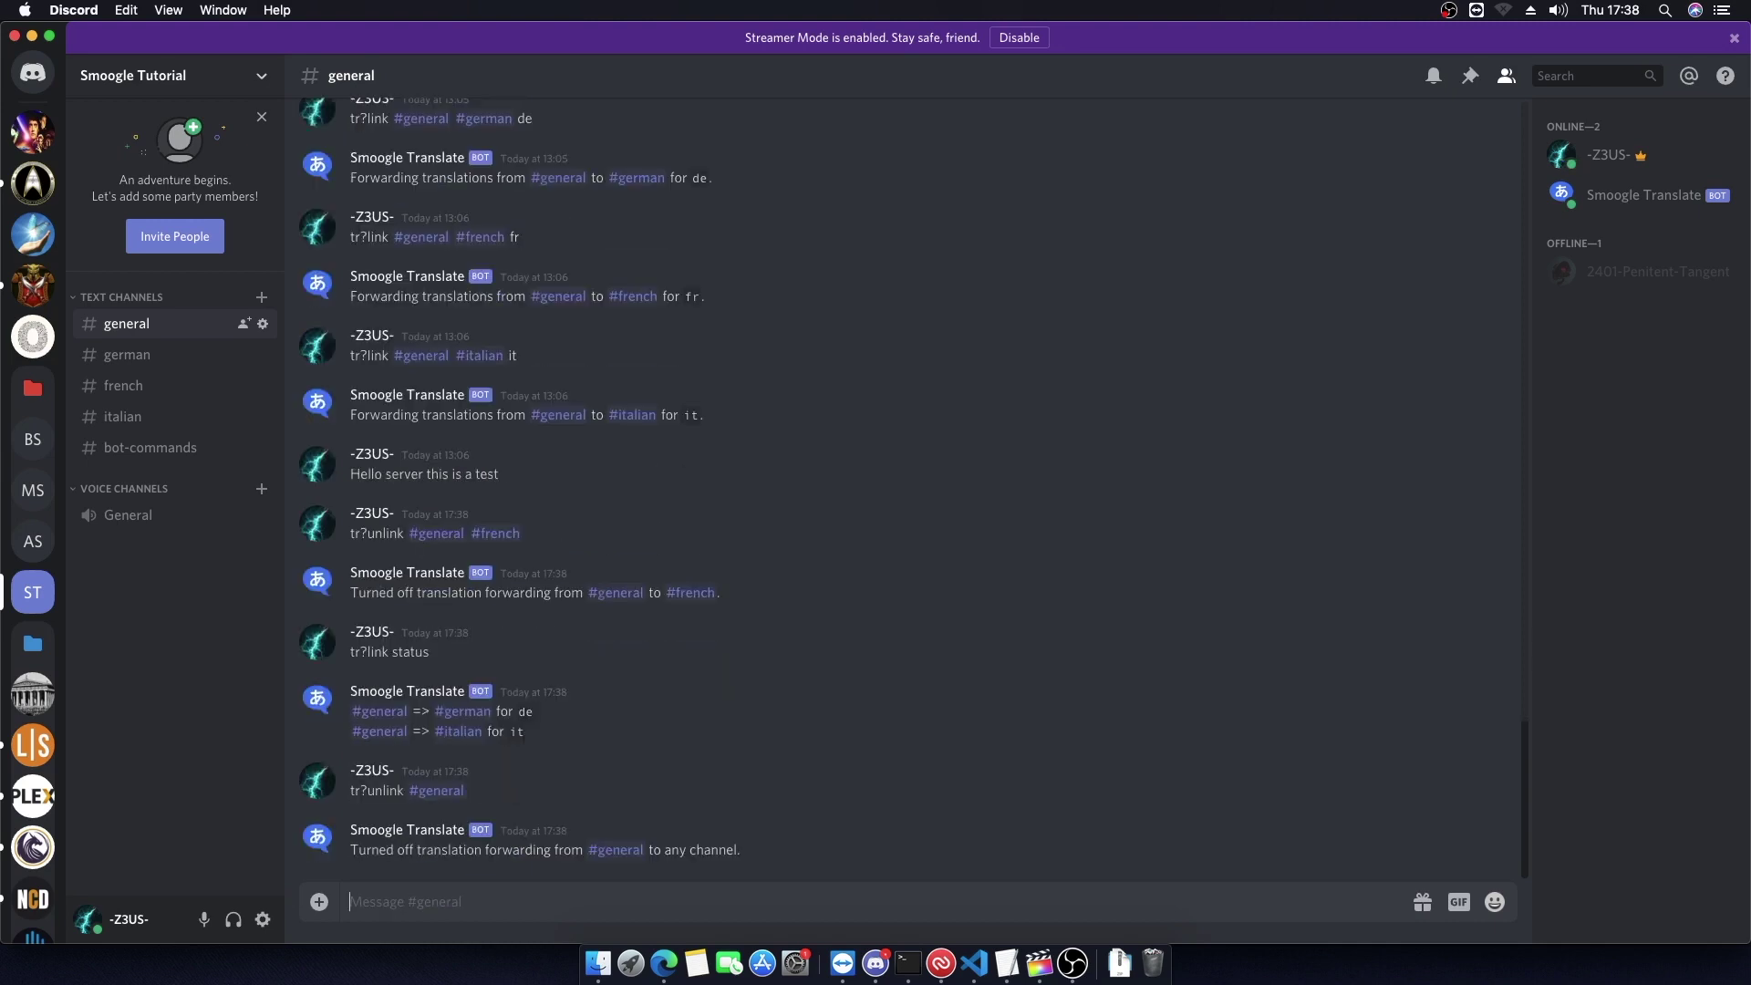
text(tr?link status)
key(Return)
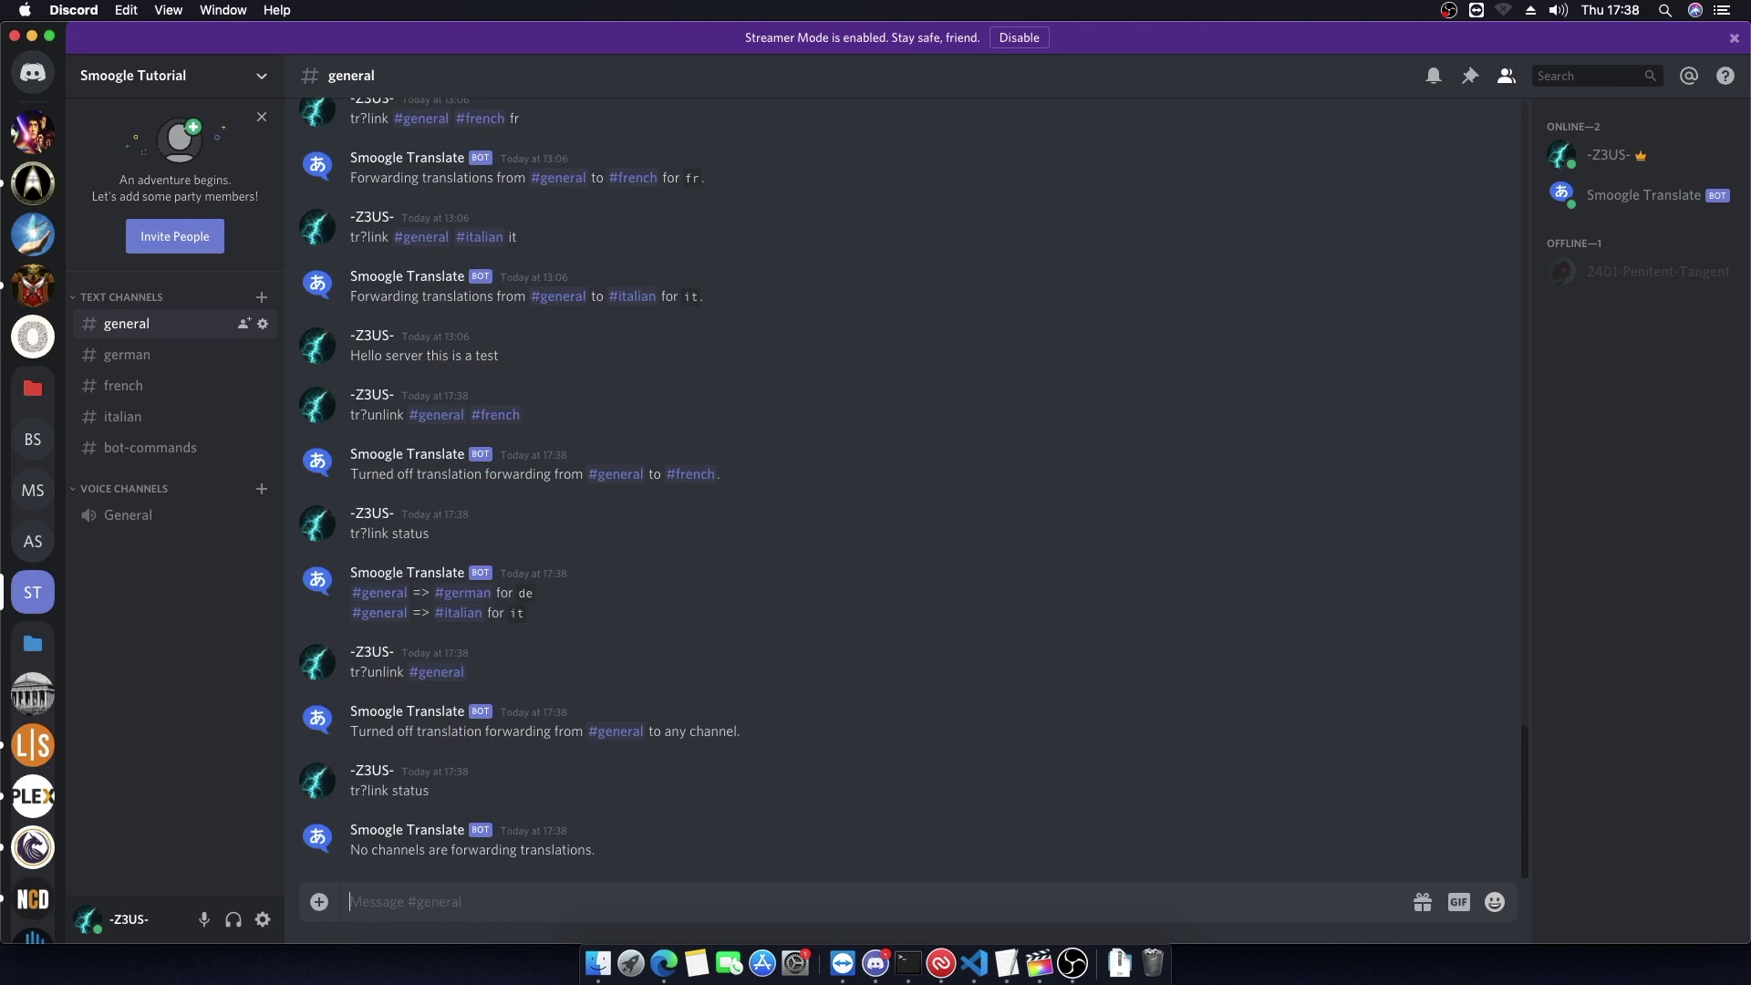